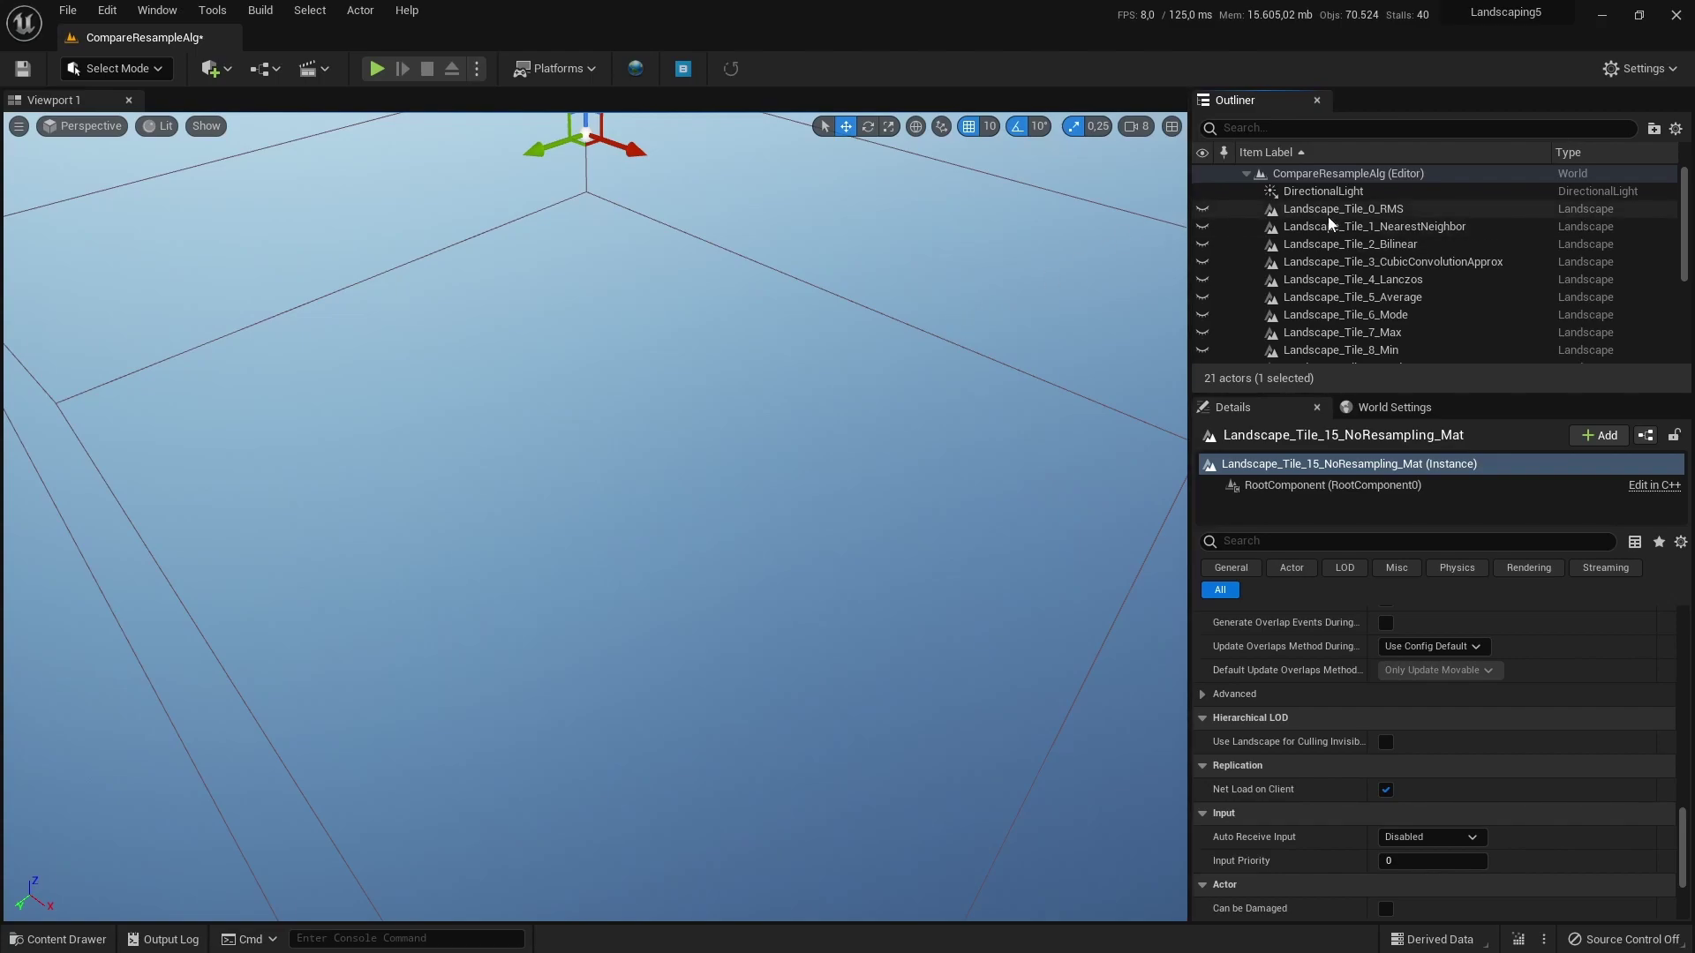
Step: Review the available Resample Algorithm options in the project settings of the Landscaping plugin, leaving the selection as is
{"action": "left_click", "coordinate": [94, 16]}
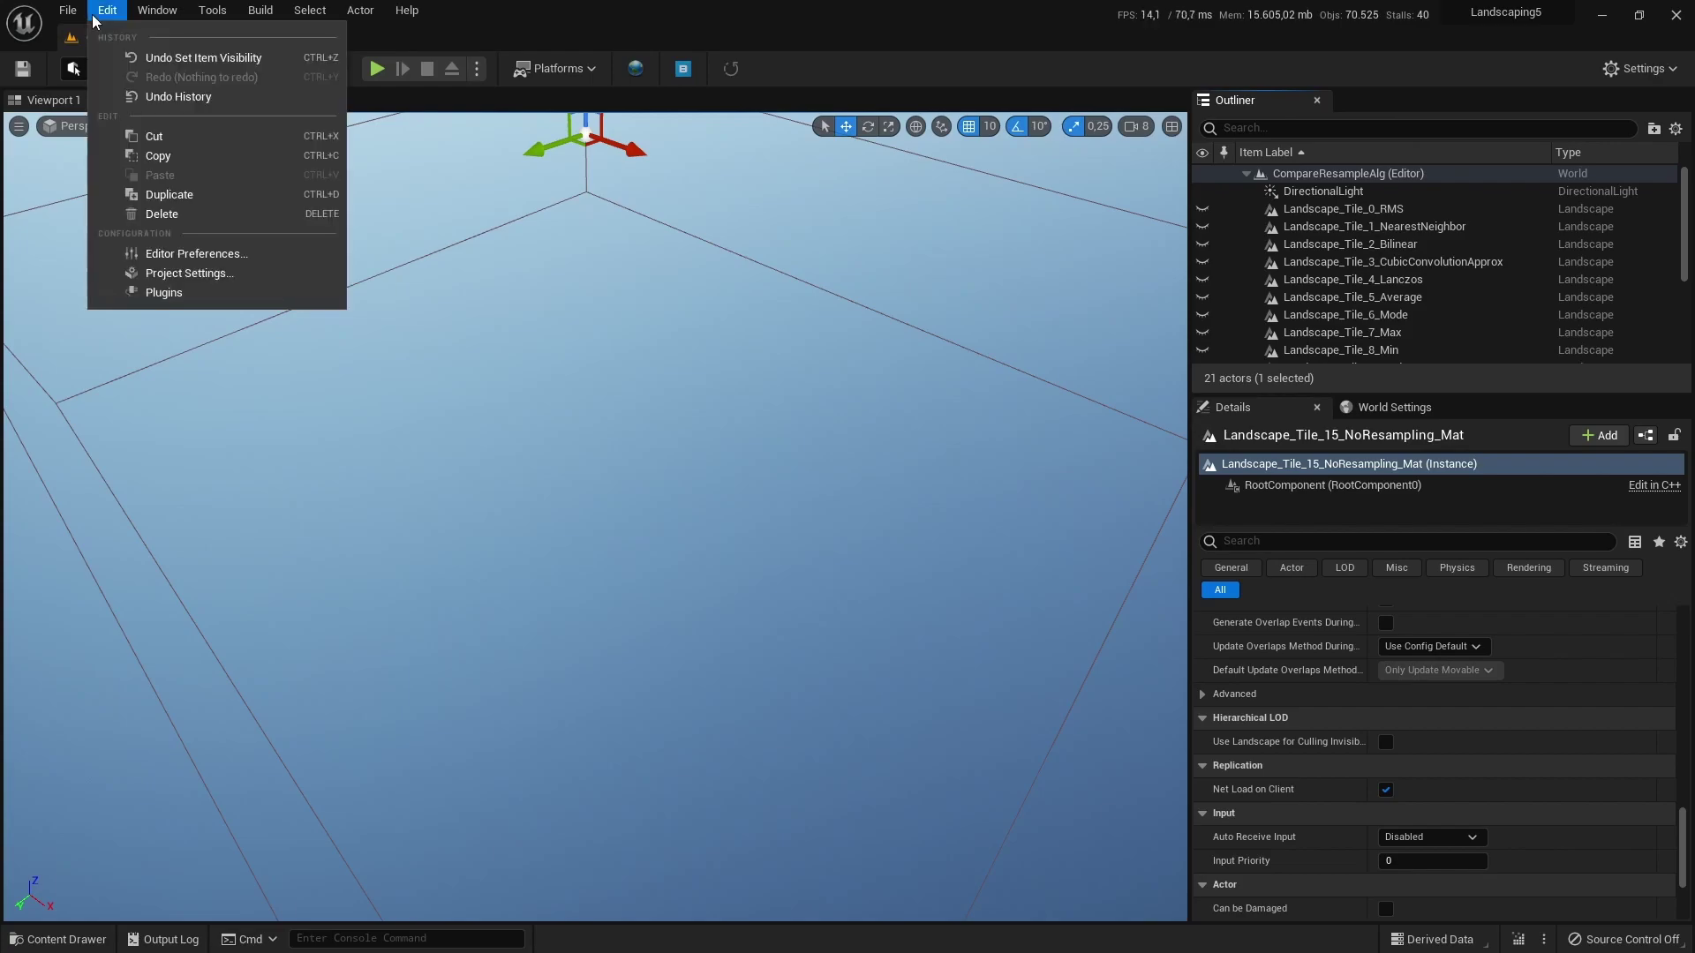
{"action": "left_click", "coordinate": [268, 273]}
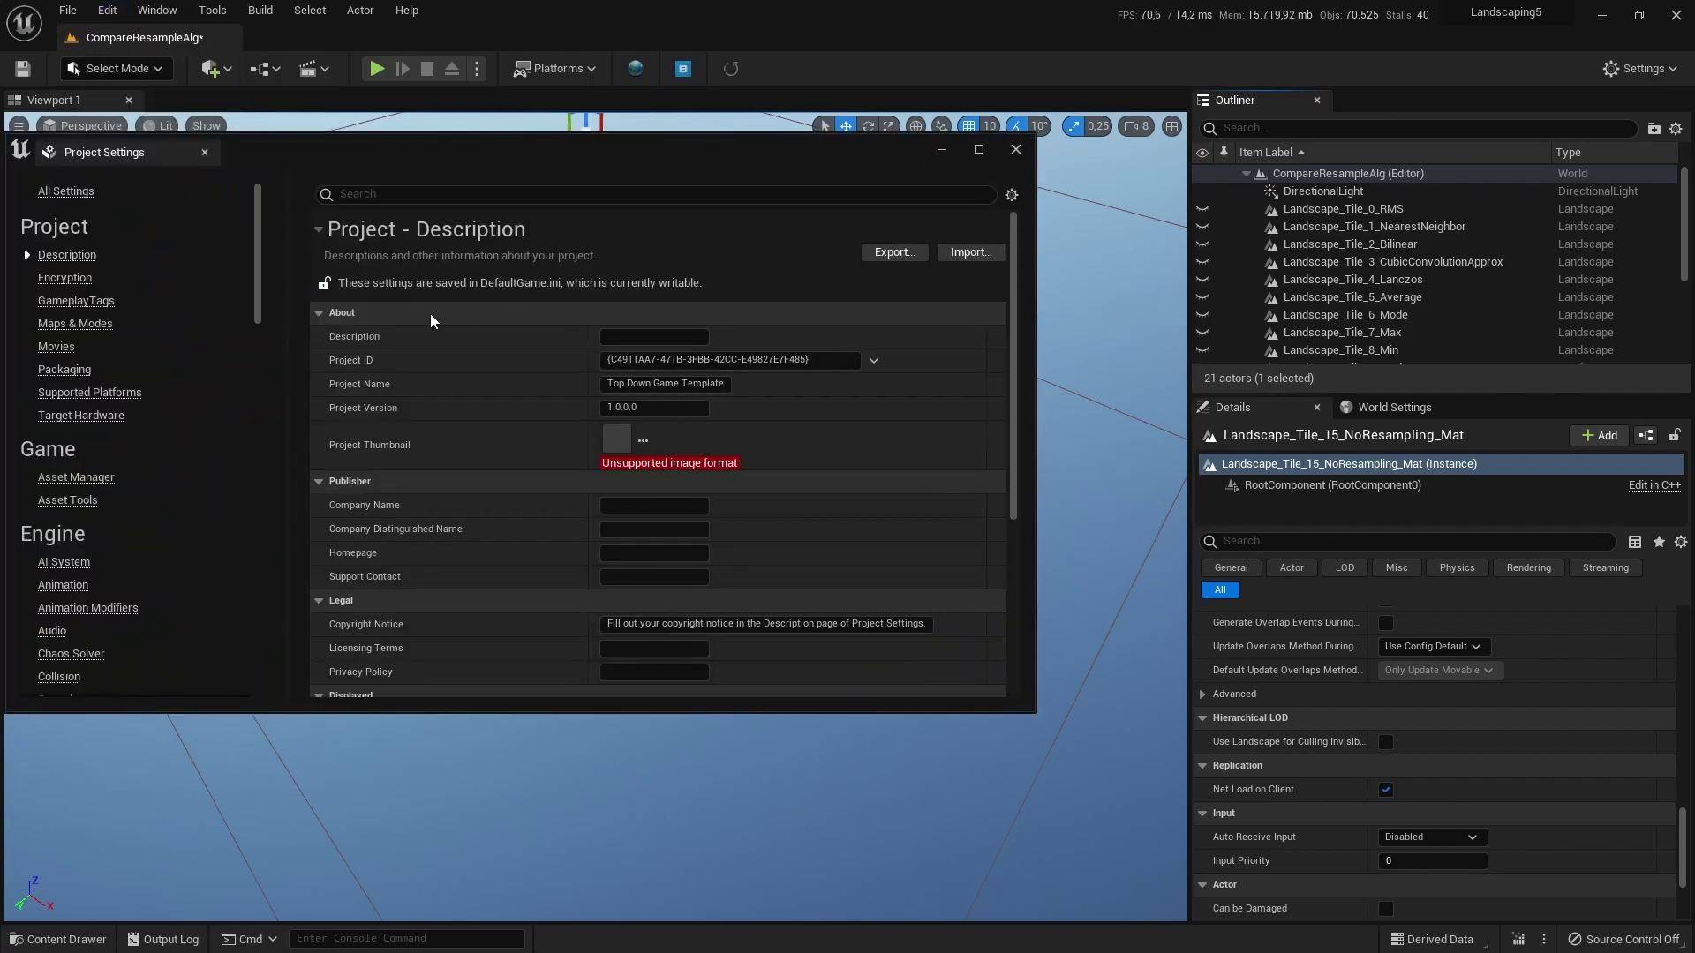
{"action": "left_click_drag", "start_coordinate": [257, 231], "coordinate": [290, 614]}
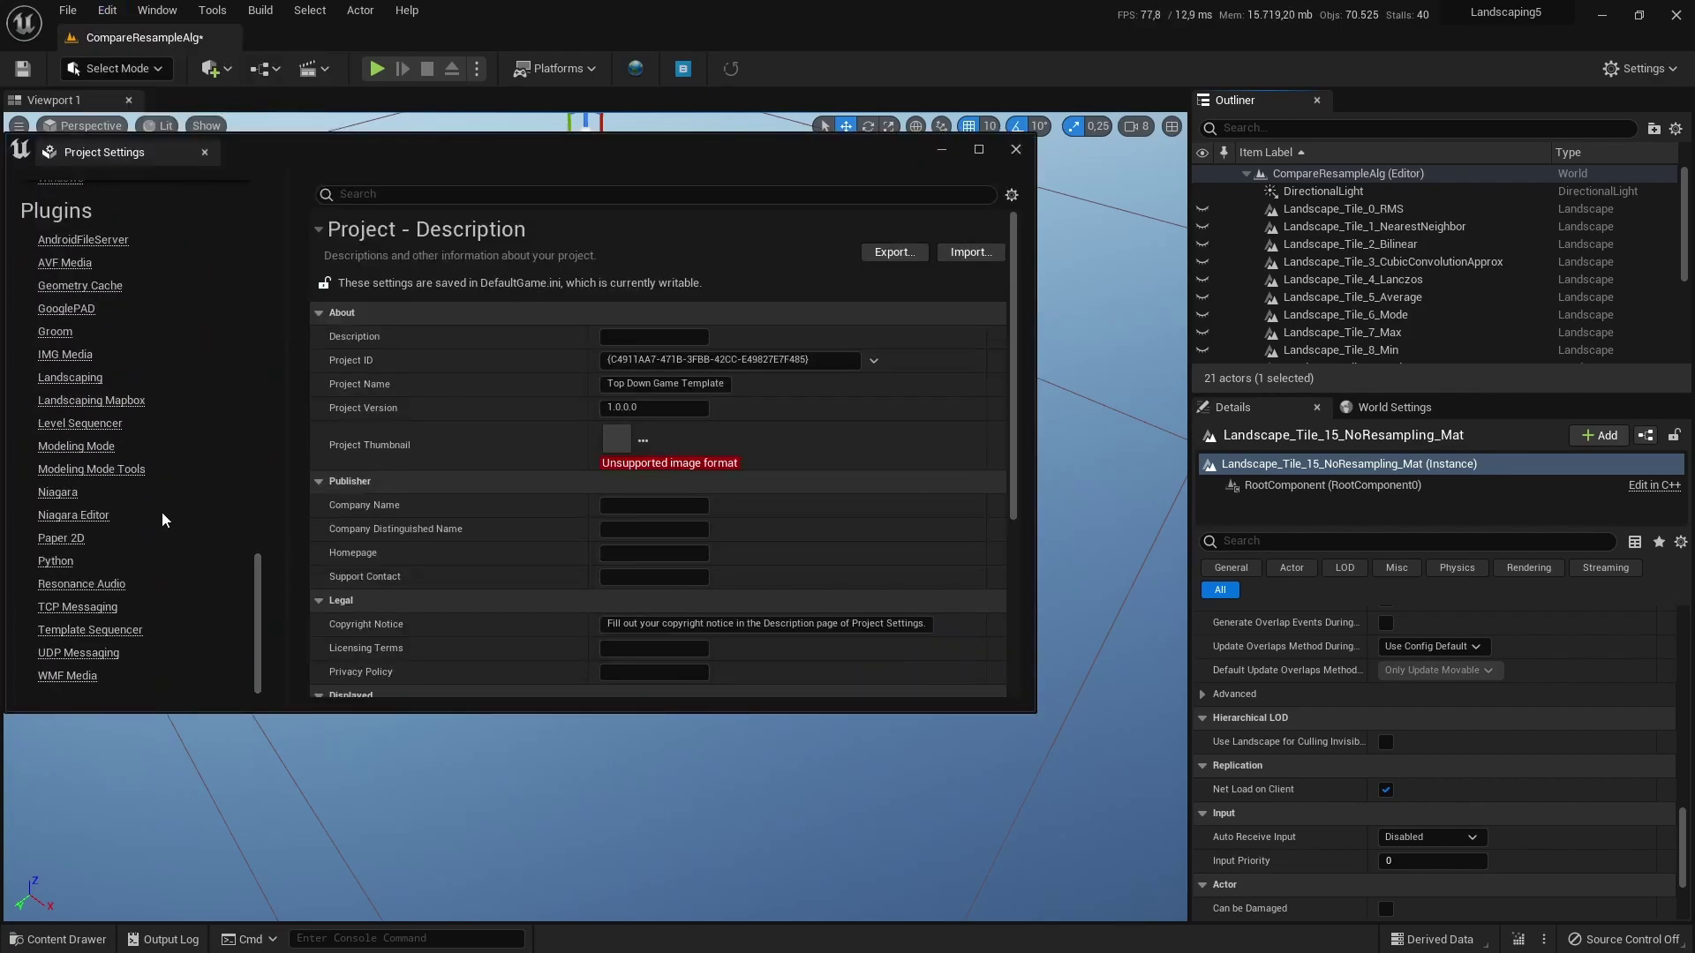
{"action": "left_click", "coordinate": [76, 378]}
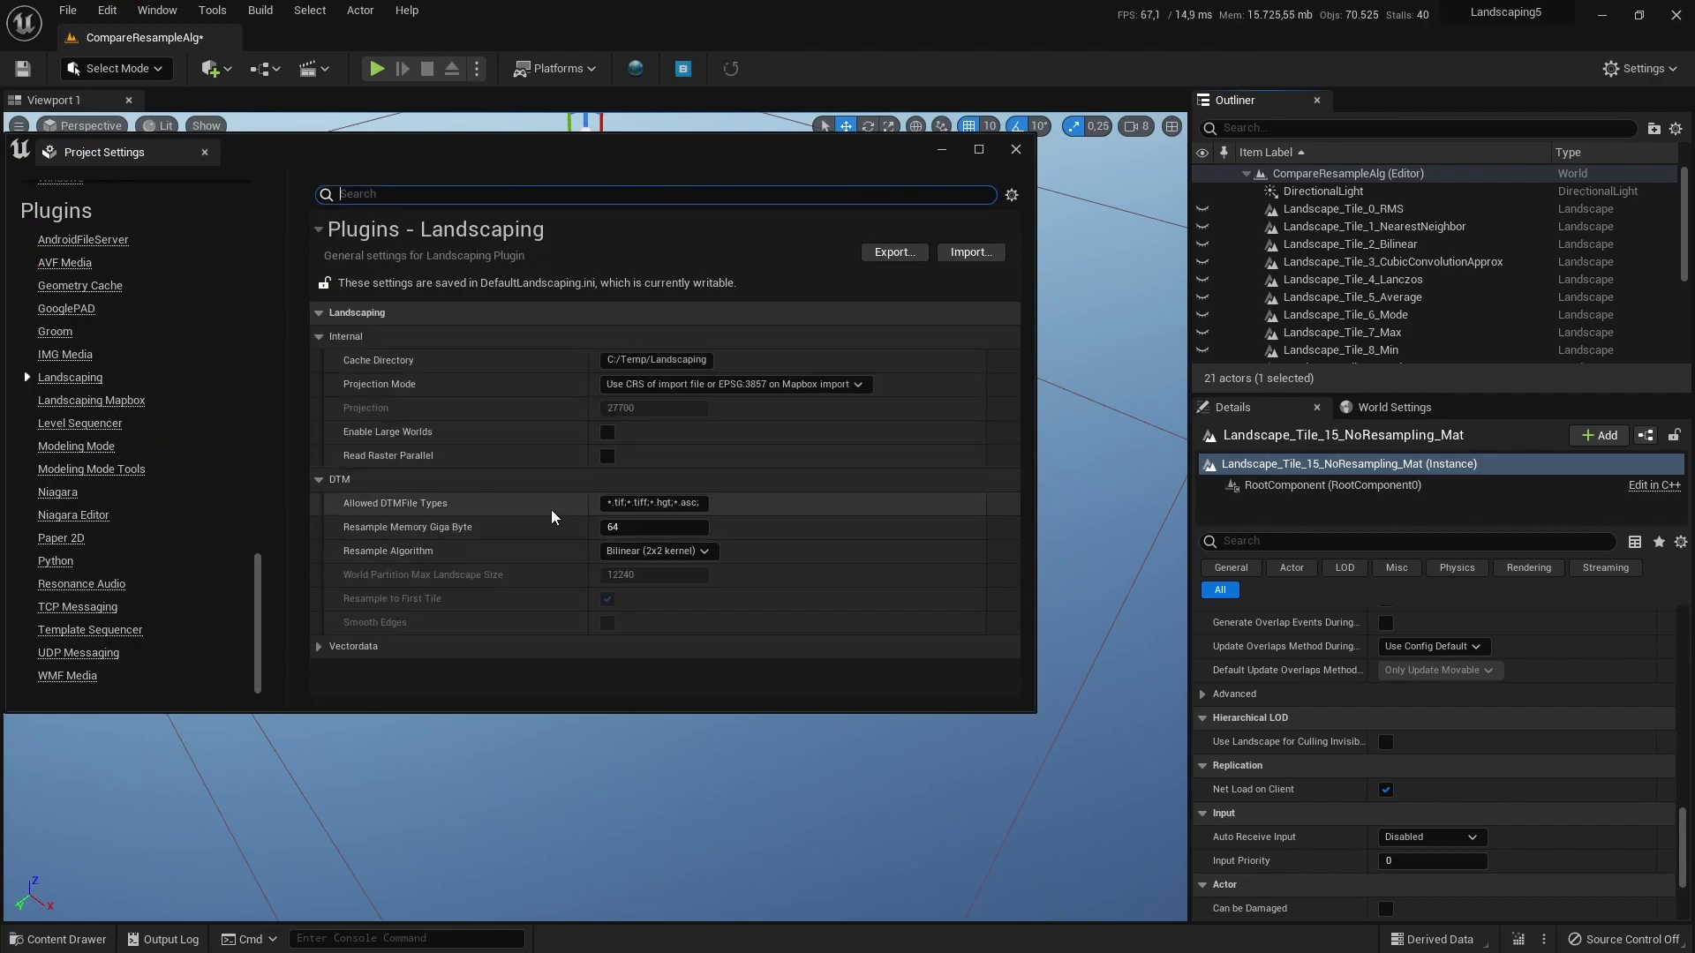
{"action": "left_click", "coordinate": [678, 552]}
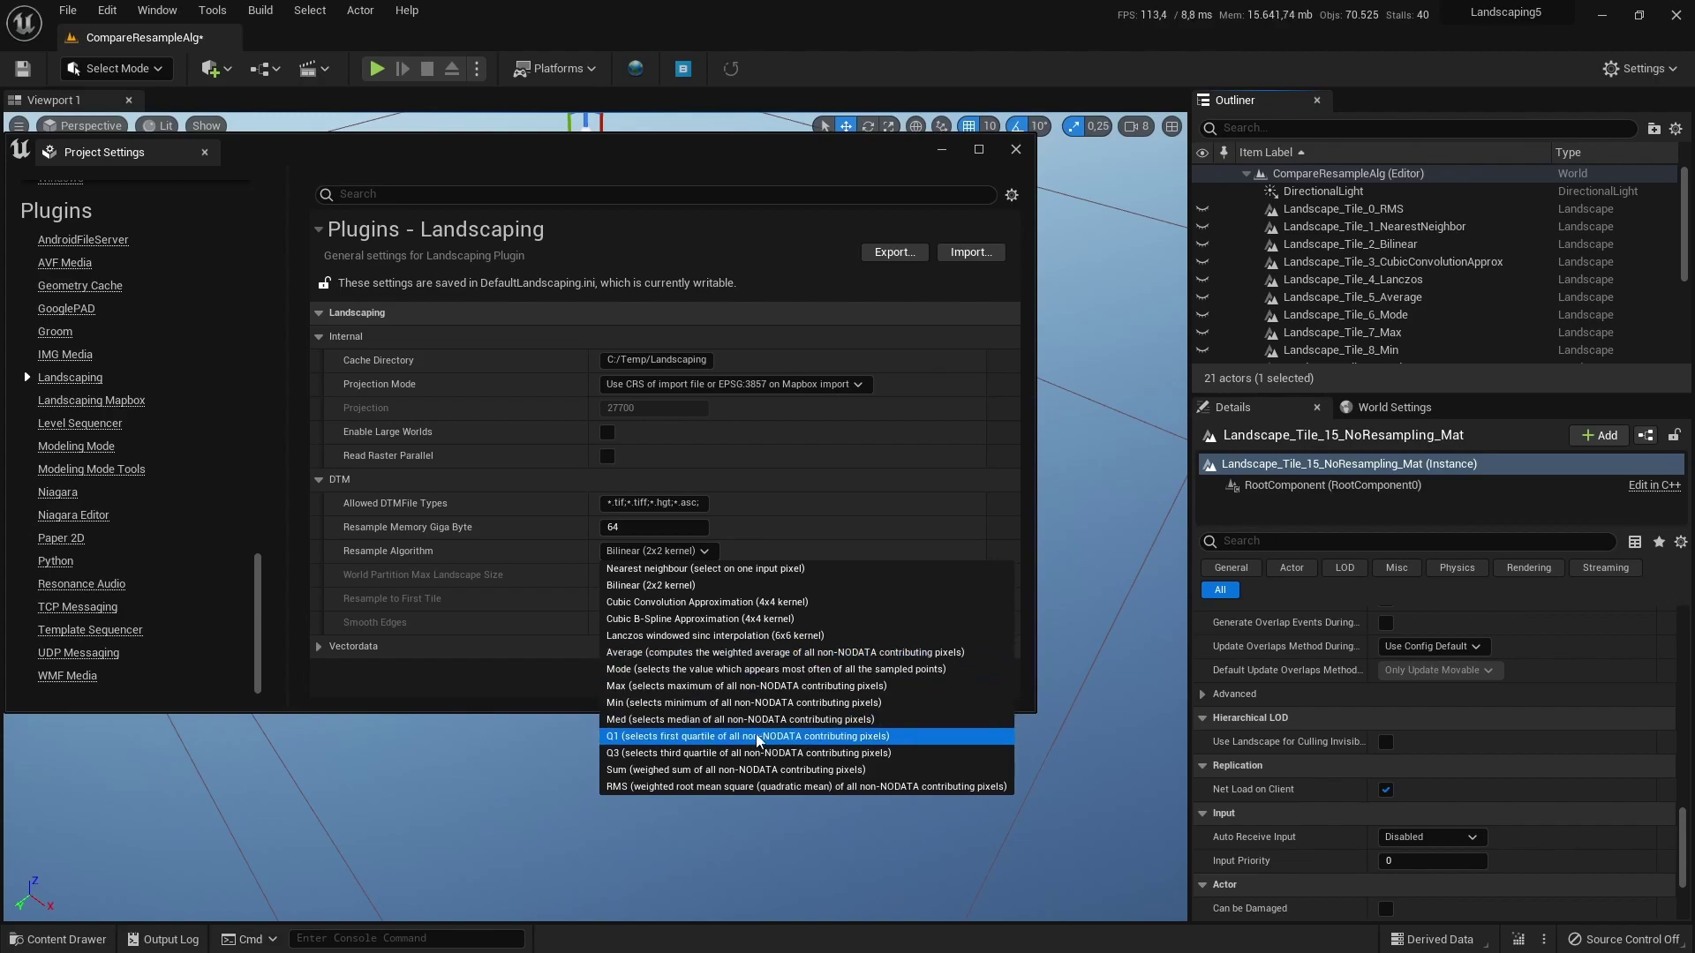
{"action": "left_click", "coordinate": [862, 164]}
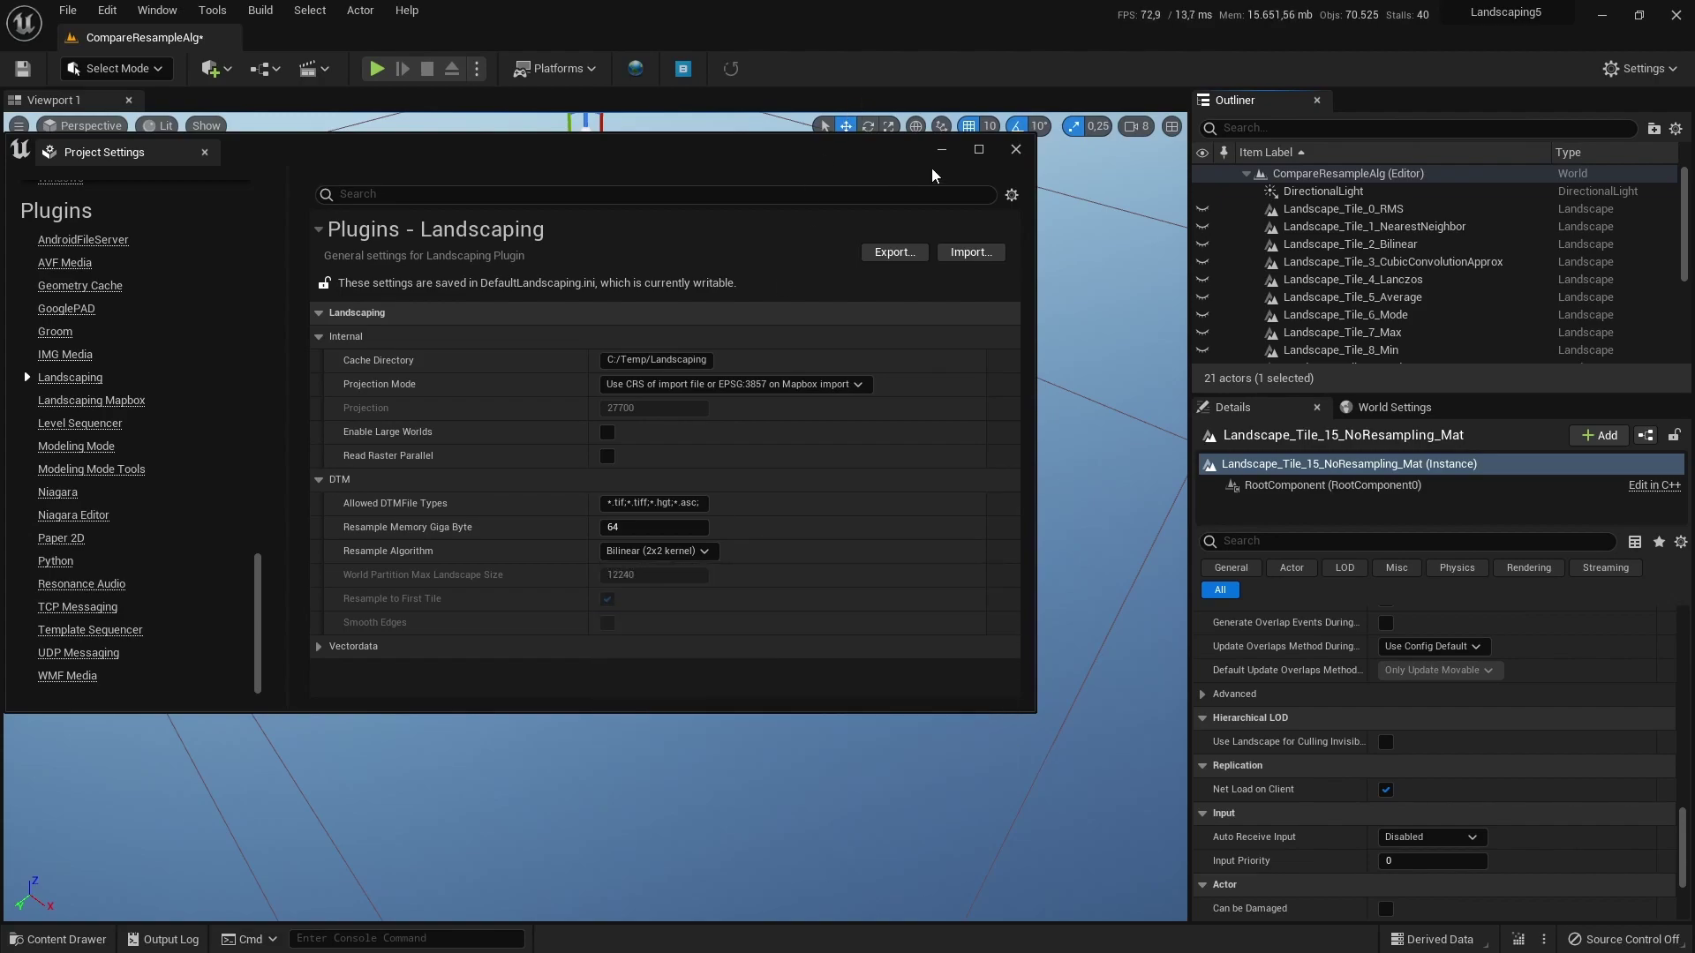
{"action": "left_click", "coordinate": [1015, 150]}
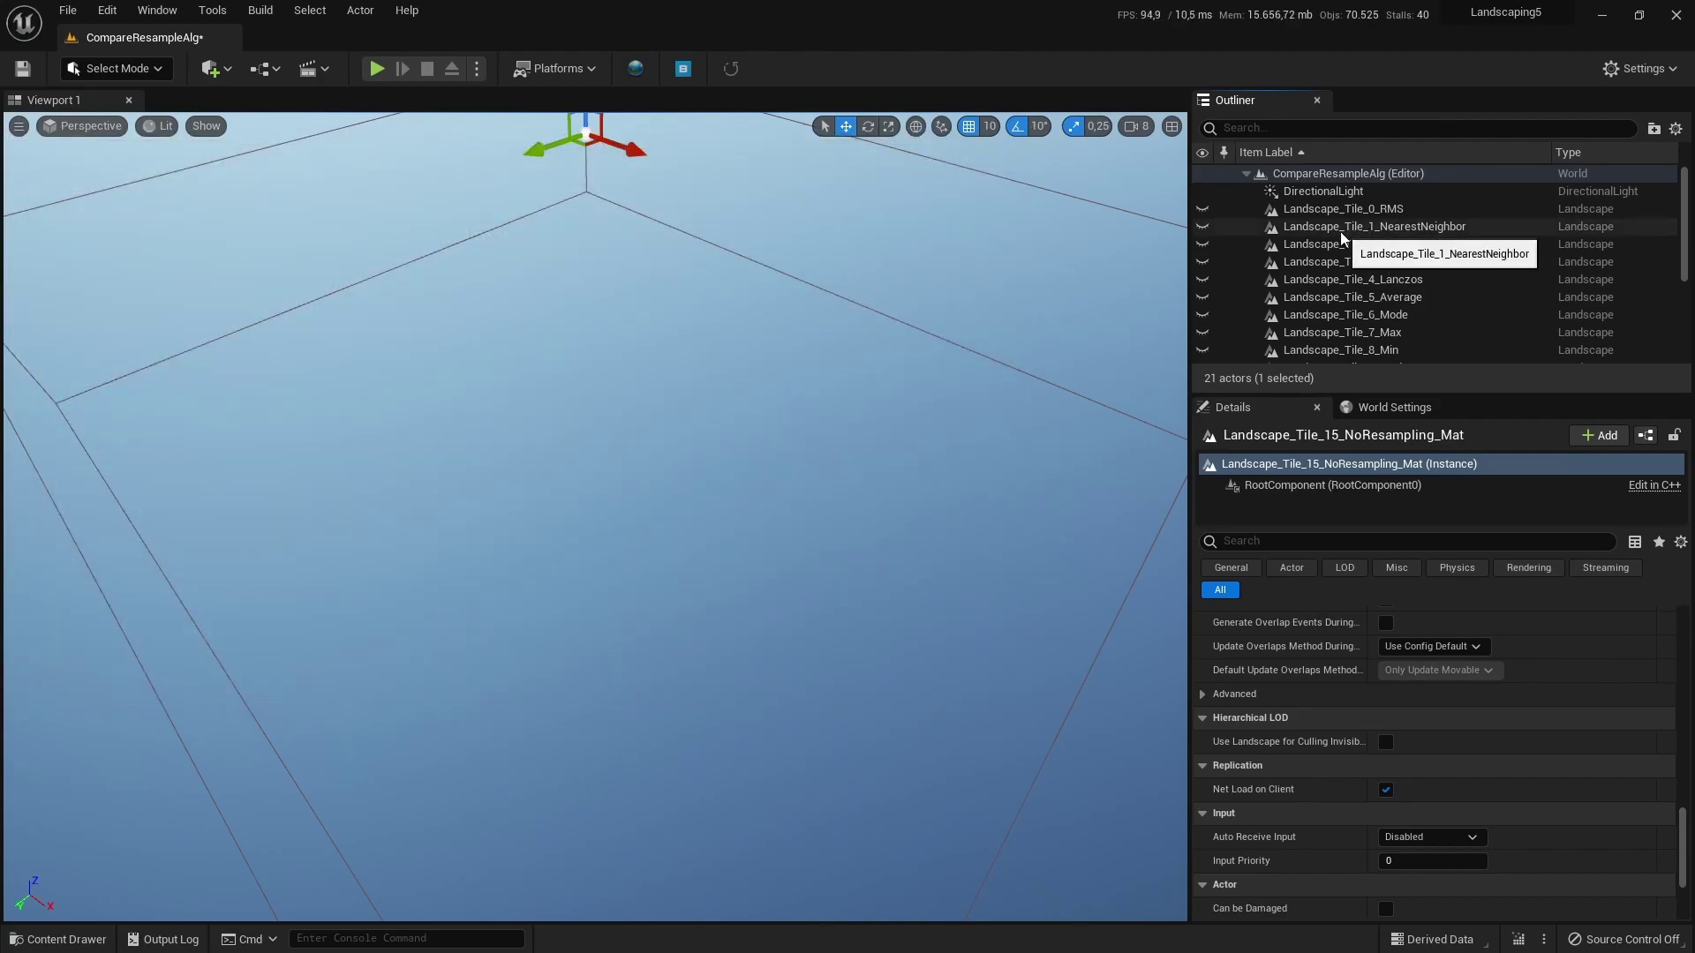
Step: Show and hide the Landscape_Tile_0_RMS and Landscape_Tile_1_NearestNeighbor tiles one at a time to compare their terrain
{"action": "left_click", "coordinate": [1203, 210]}
{"action": "right_click_drag", "start_coordinate": [595, 516], "coordinate": [547, 582]}
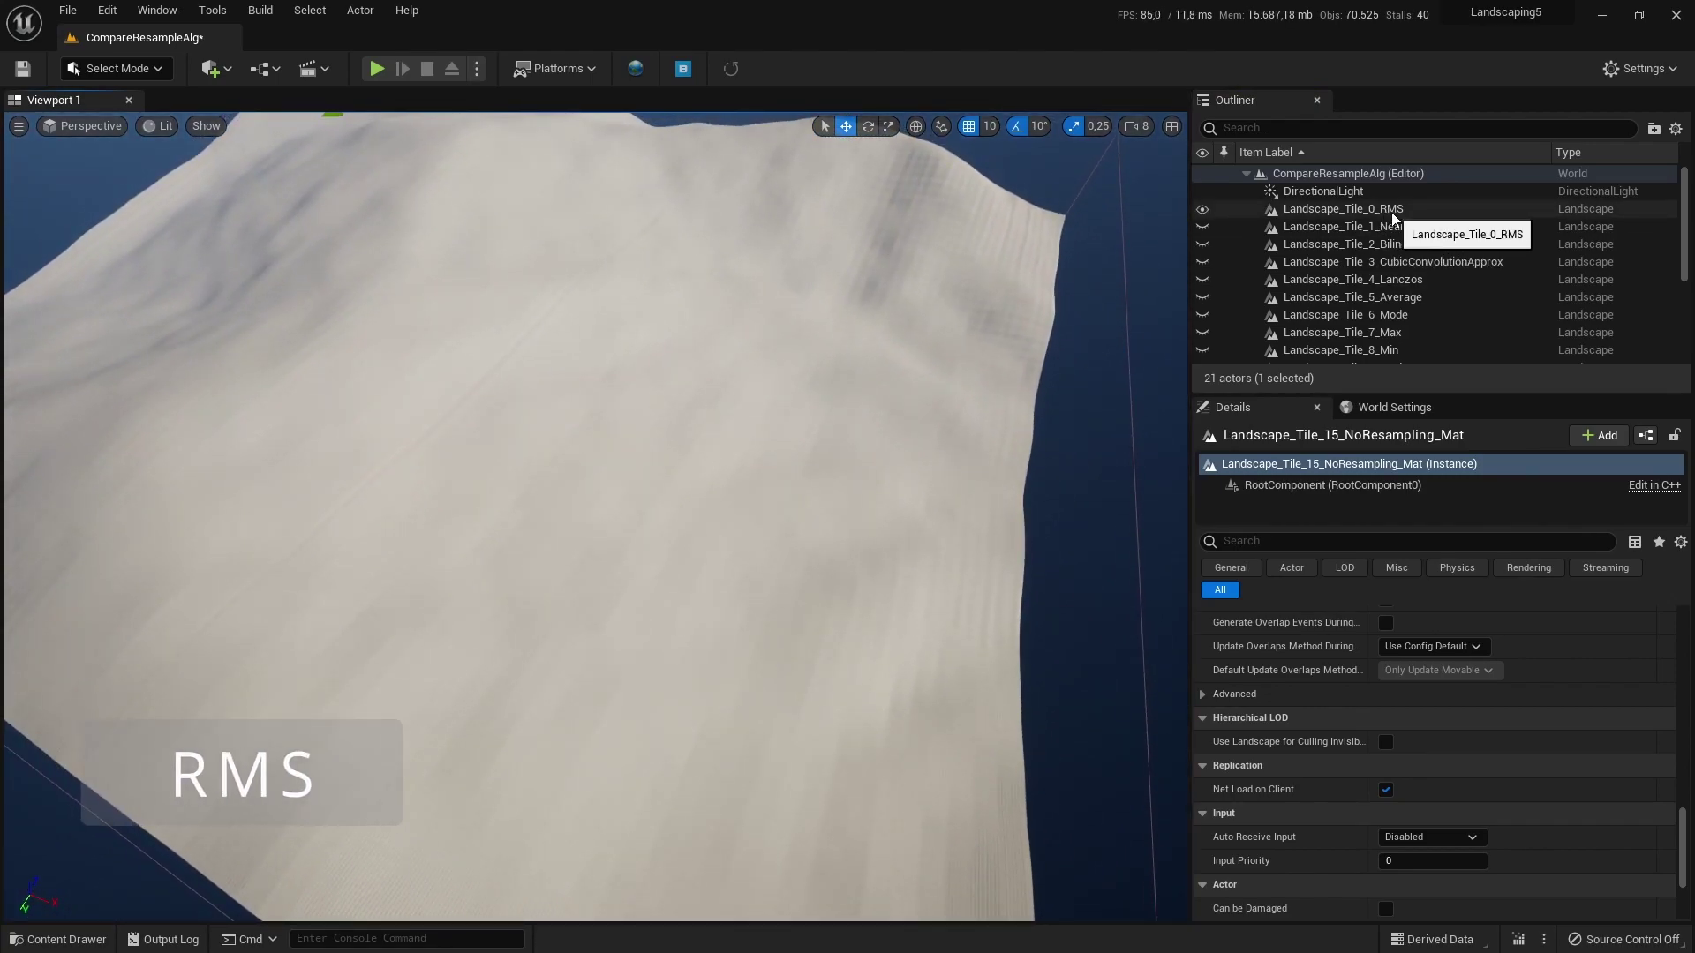
{"action": "left_click", "coordinate": [1203, 210]}
{"action": "left_click", "coordinate": [1202, 227]}
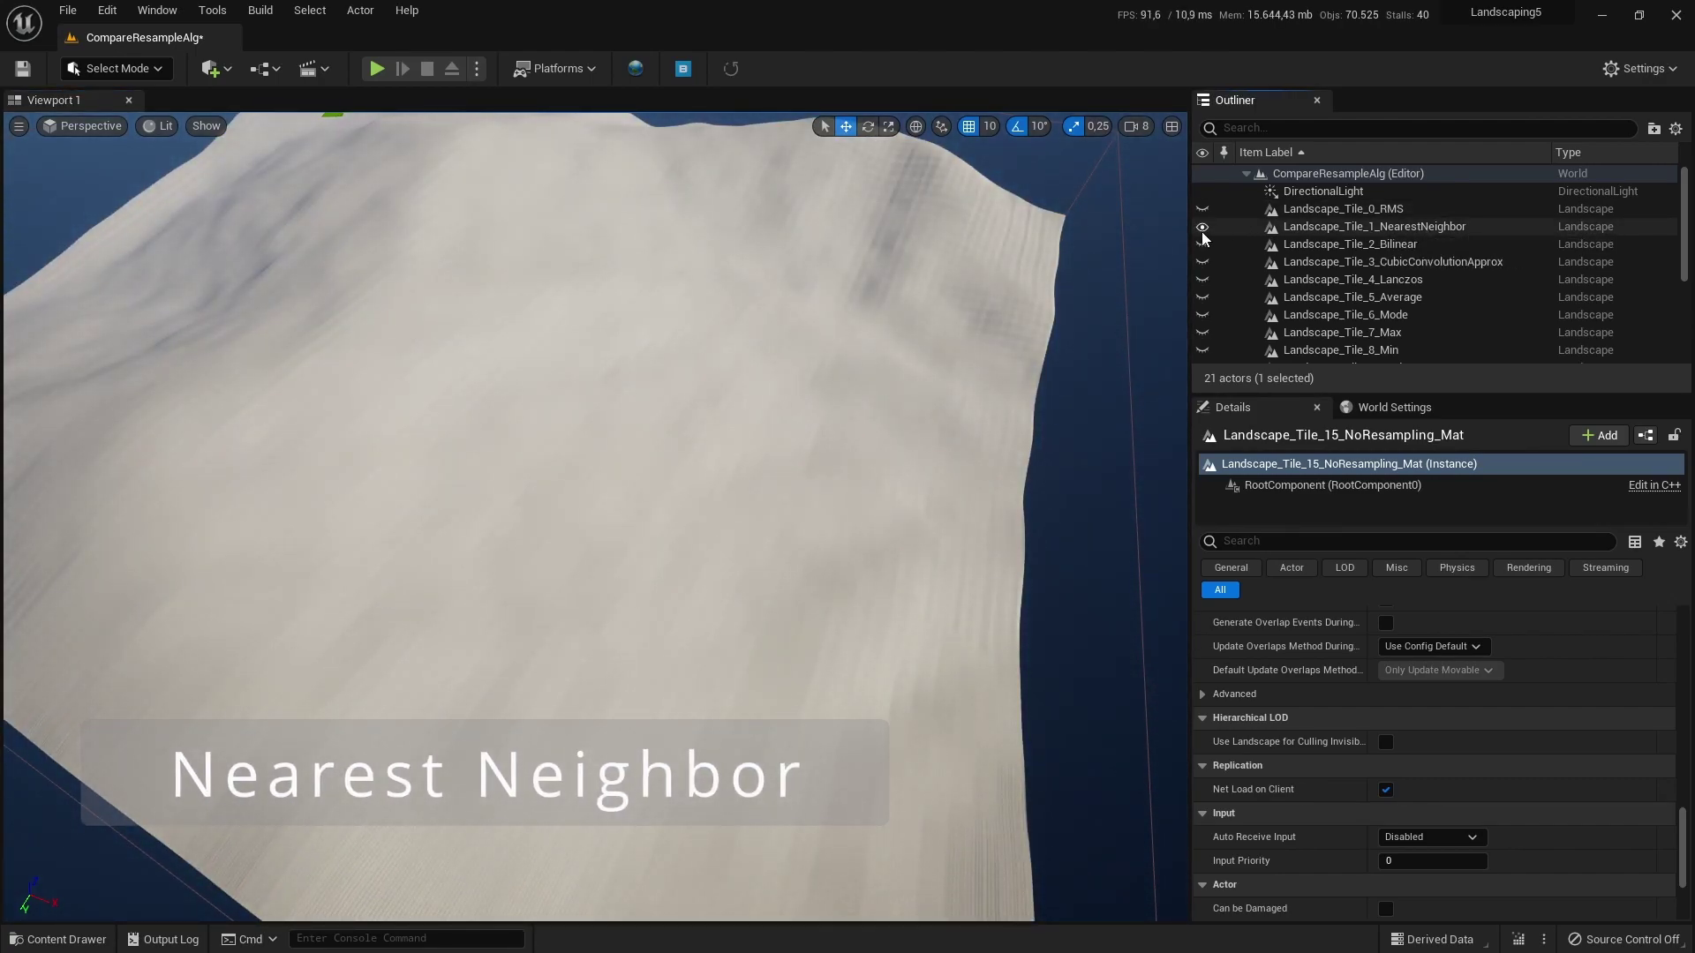
{"action": "left_click", "coordinate": [1203, 227]}
Step: Show and hide the Bilinear, CubicConvolutionApprox and Lanczos landscape tiles one after another to compare their terrain
{"action": "left_click", "coordinate": [1203, 244]}
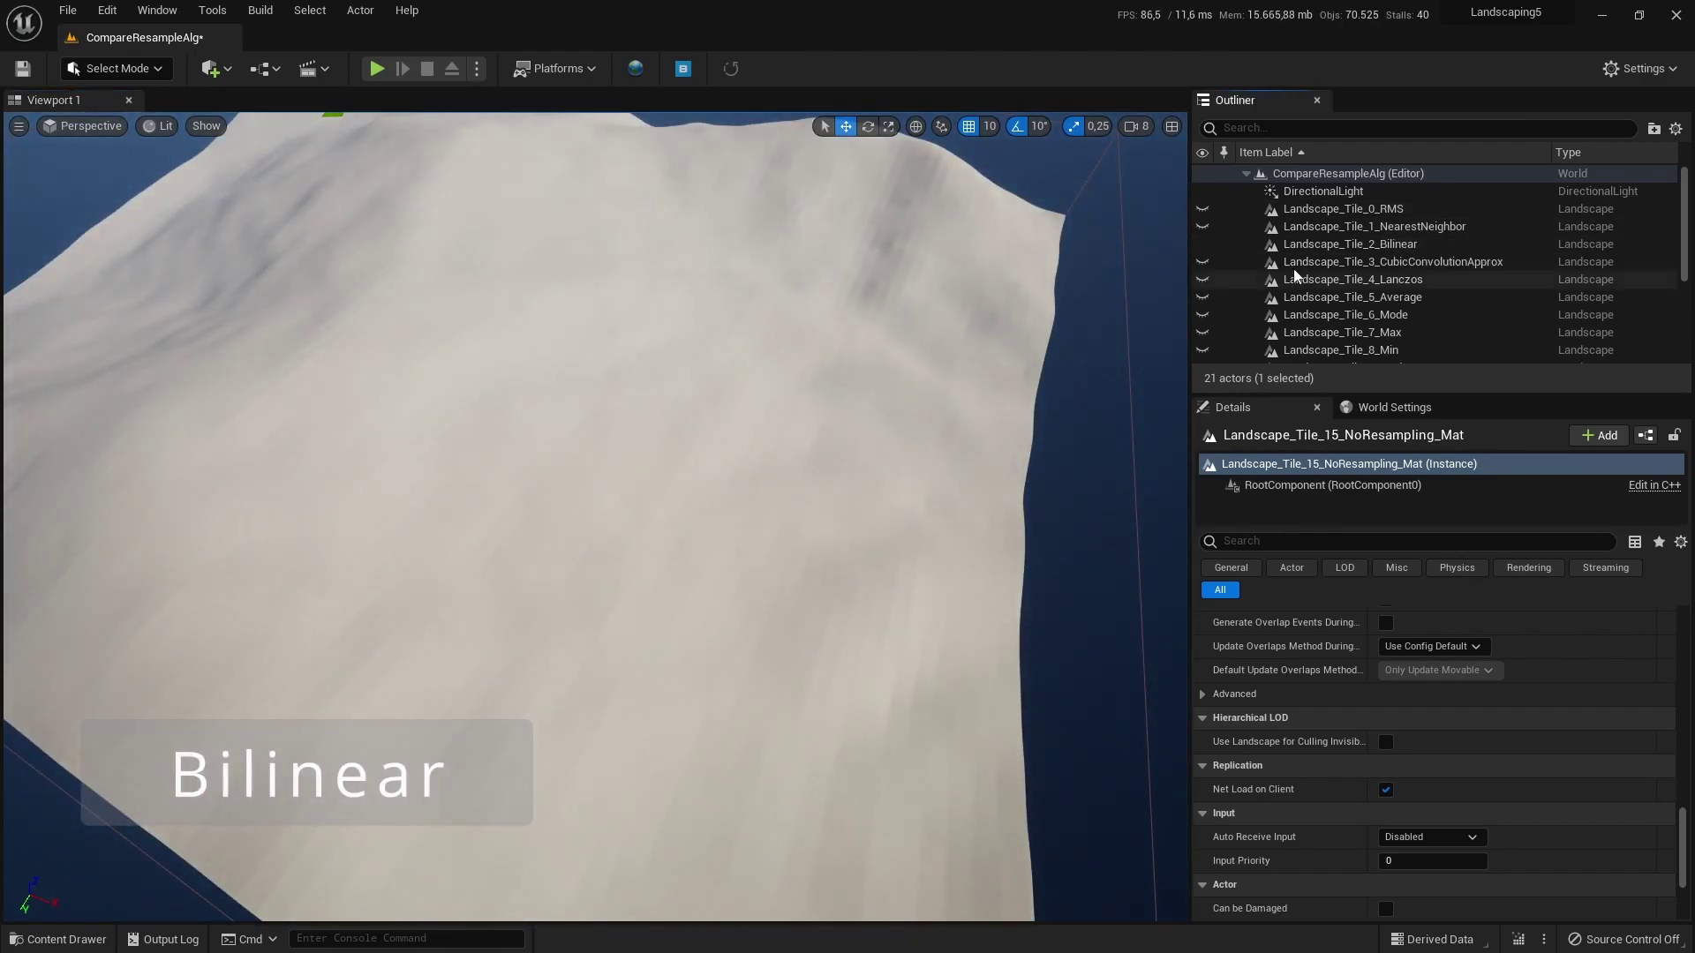
{"action": "left_click", "coordinate": [1204, 244]}
{"action": "left_click", "coordinate": [1202, 262]}
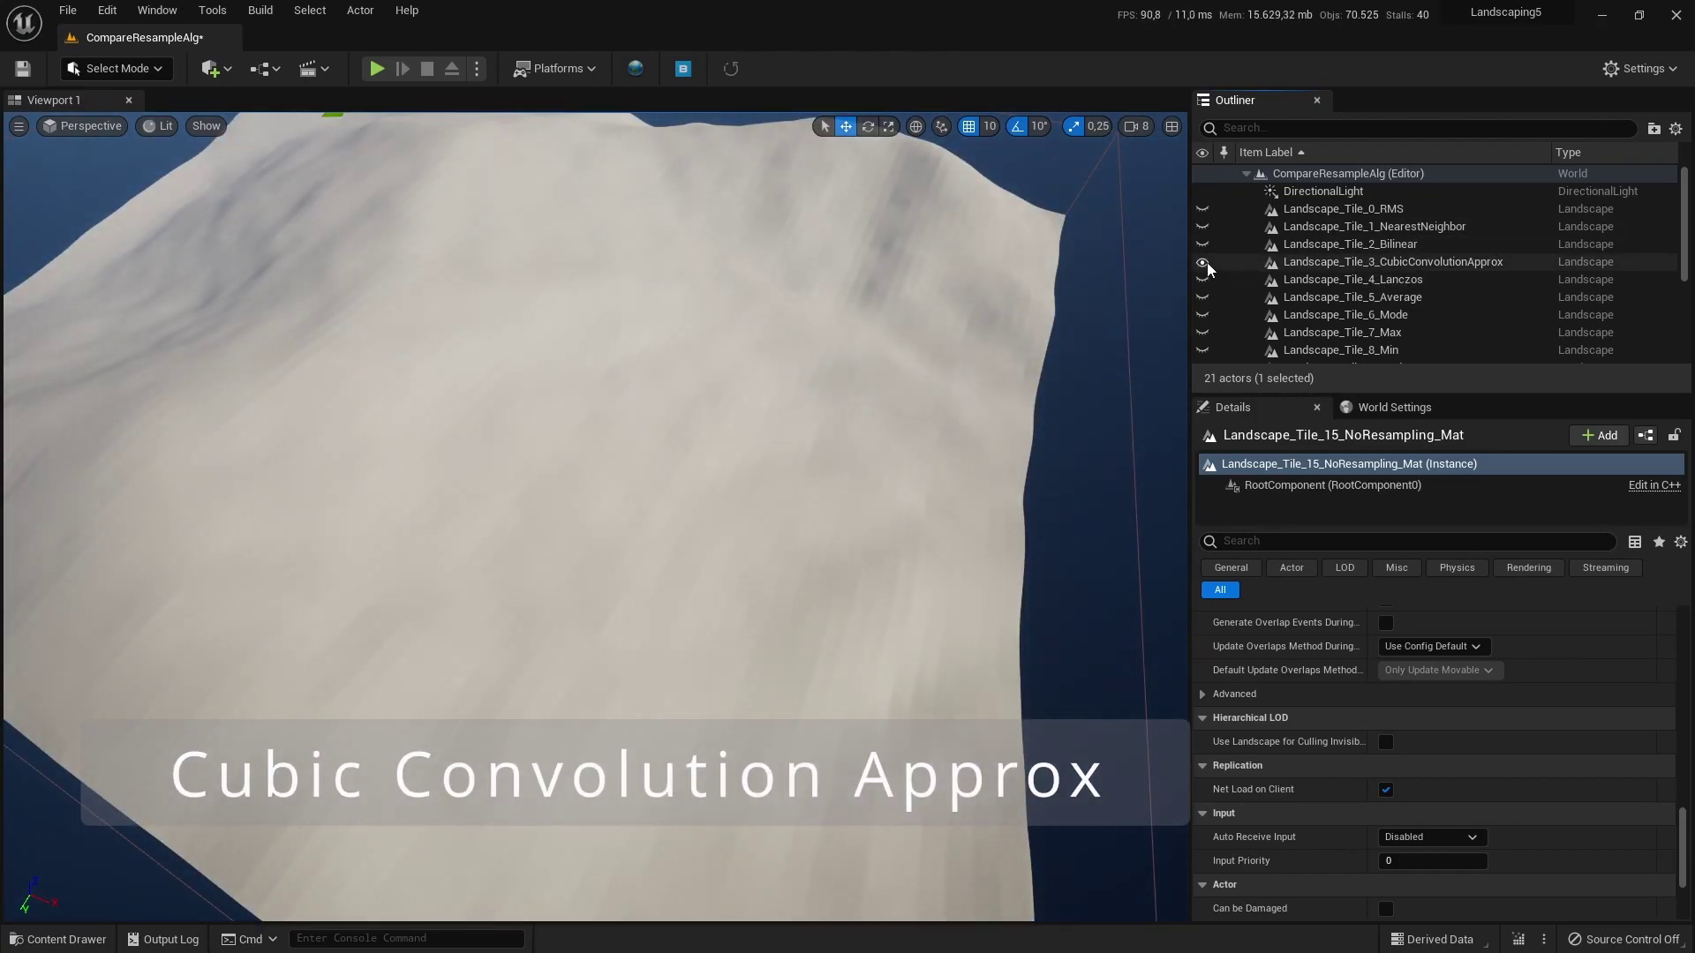
{"action": "left_click", "coordinate": [1203, 263]}
{"action": "left_click", "coordinate": [1204, 280]}
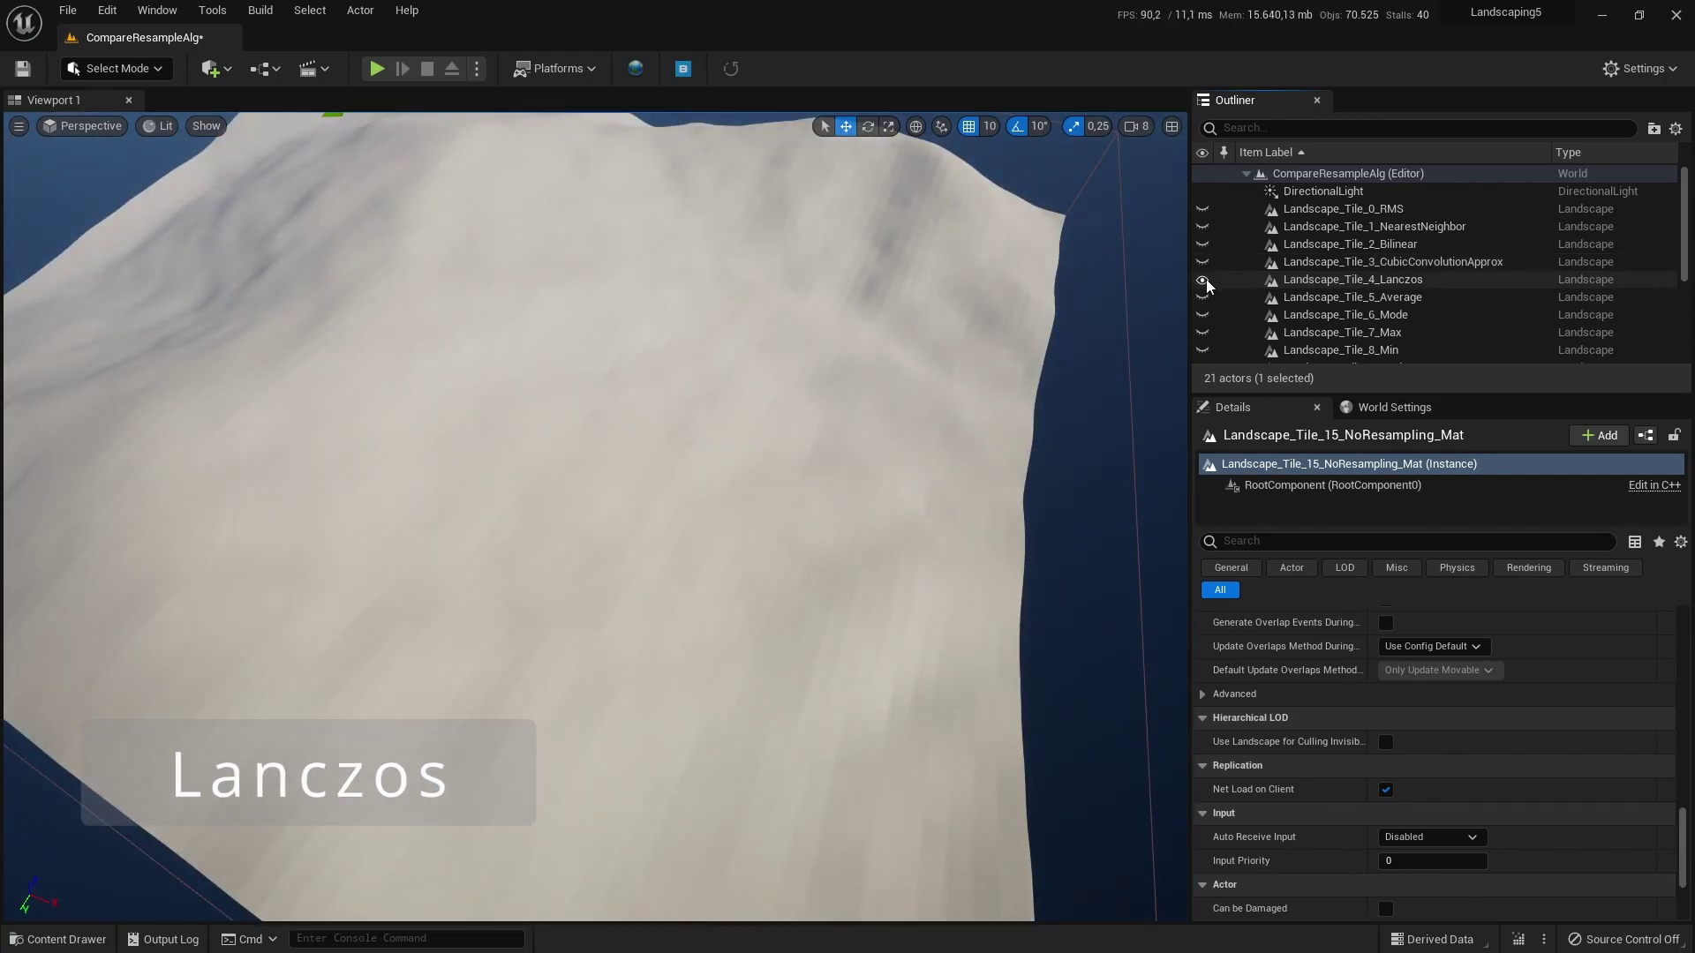
{"action": "left_click", "coordinate": [1203, 280]}
Step: Show and hide the Average, Mode and Max landscape tiles one after another to compare their terrain
{"action": "left_click", "coordinate": [1204, 298]}
{"action": "left_click", "coordinate": [1206, 298]}
{"action": "left_click", "coordinate": [1205, 316]}
{"action": "left_click", "coordinate": [1205, 315]}
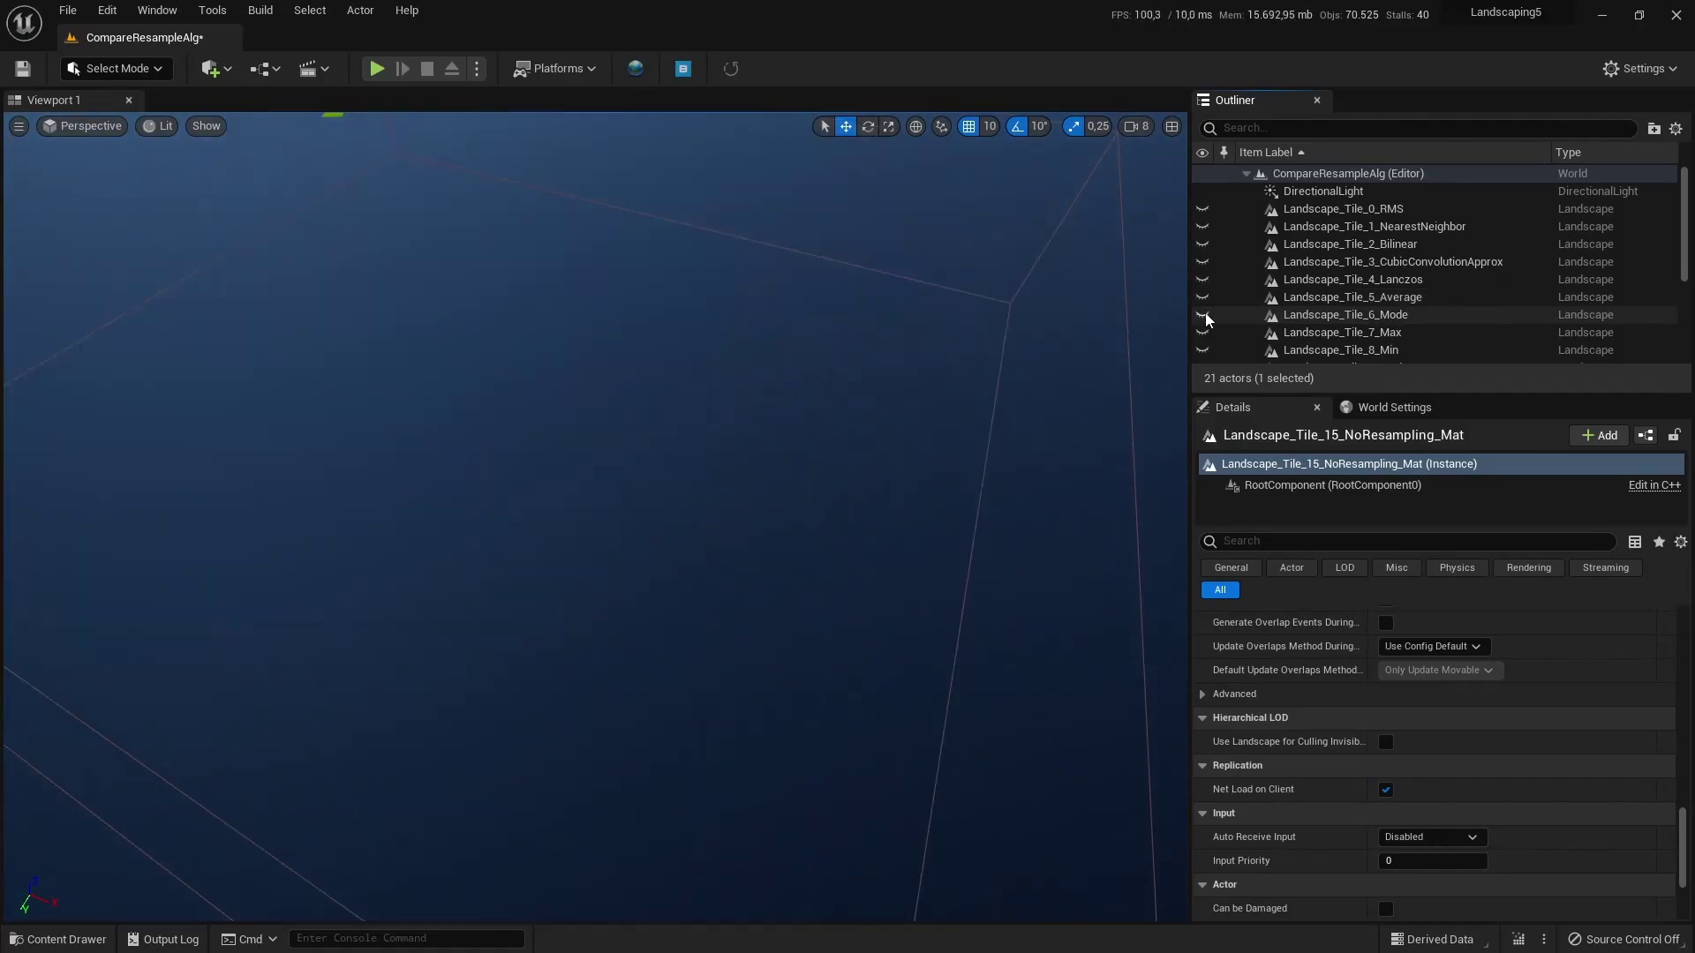
{"action": "left_click", "coordinate": [1204, 333]}
{"action": "left_click", "coordinate": [1204, 333]}
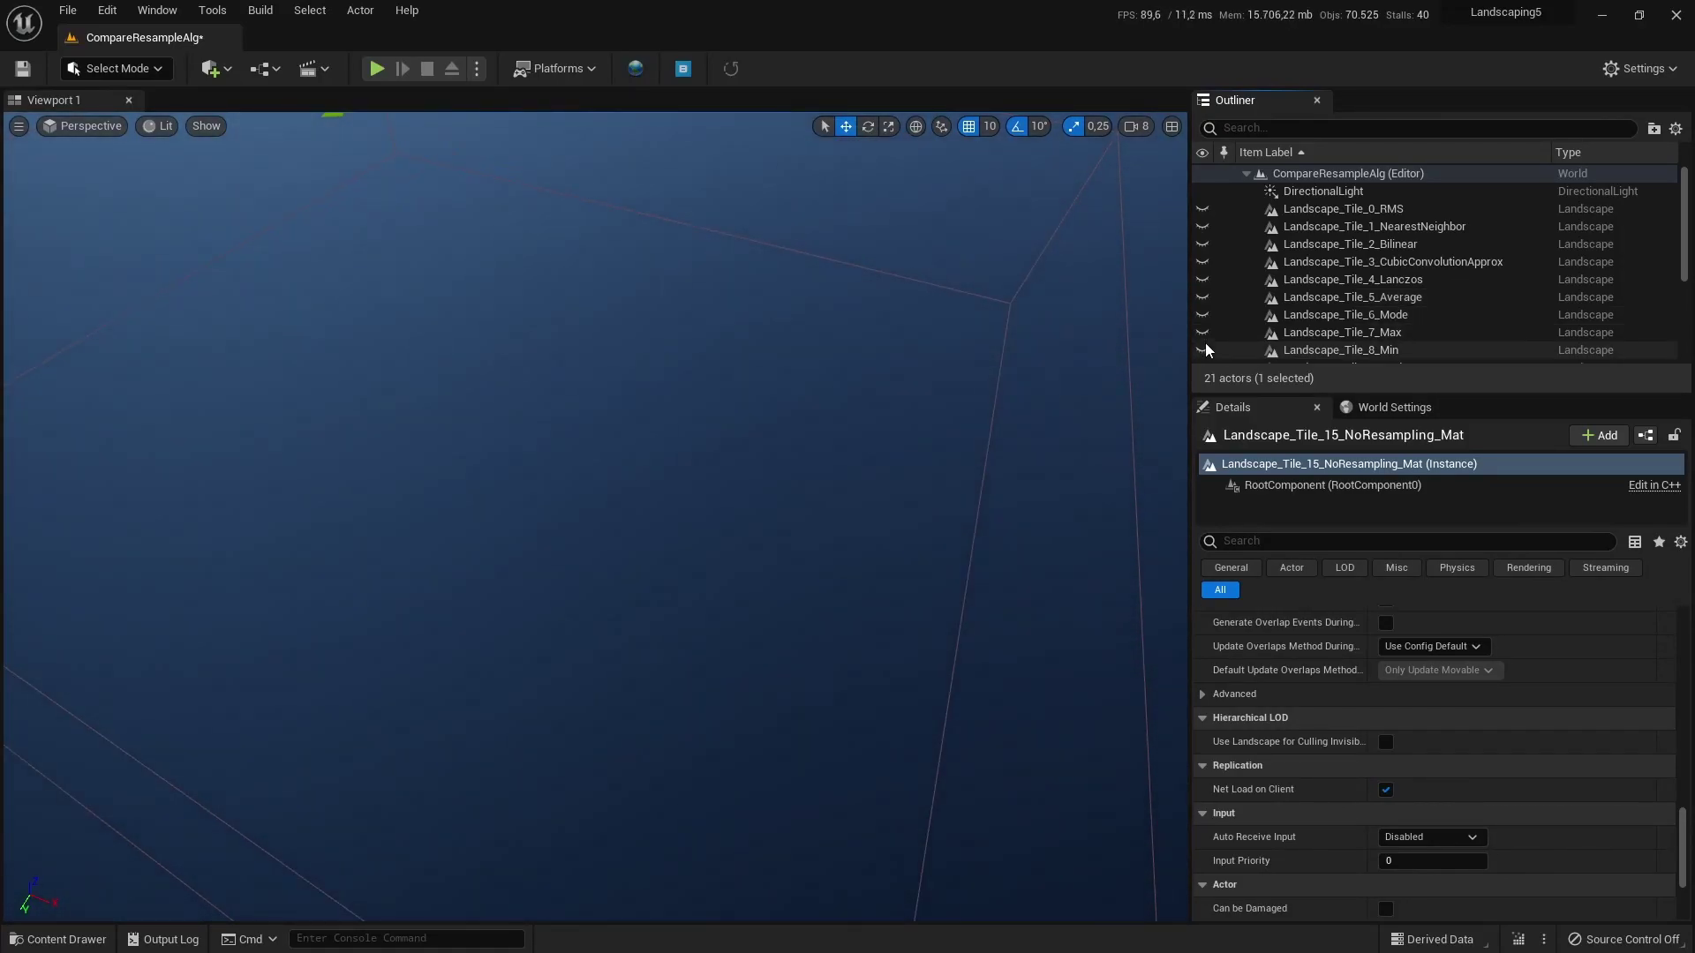
Step: Show and hide the Landscape_Tile_8_Min and Landscape_Tile_9_Med tiles one at a time to compare their terrain
{"action": "left_click", "coordinate": [1227, 350]}
{"action": "left_click", "coordinate": [1204, 350]}
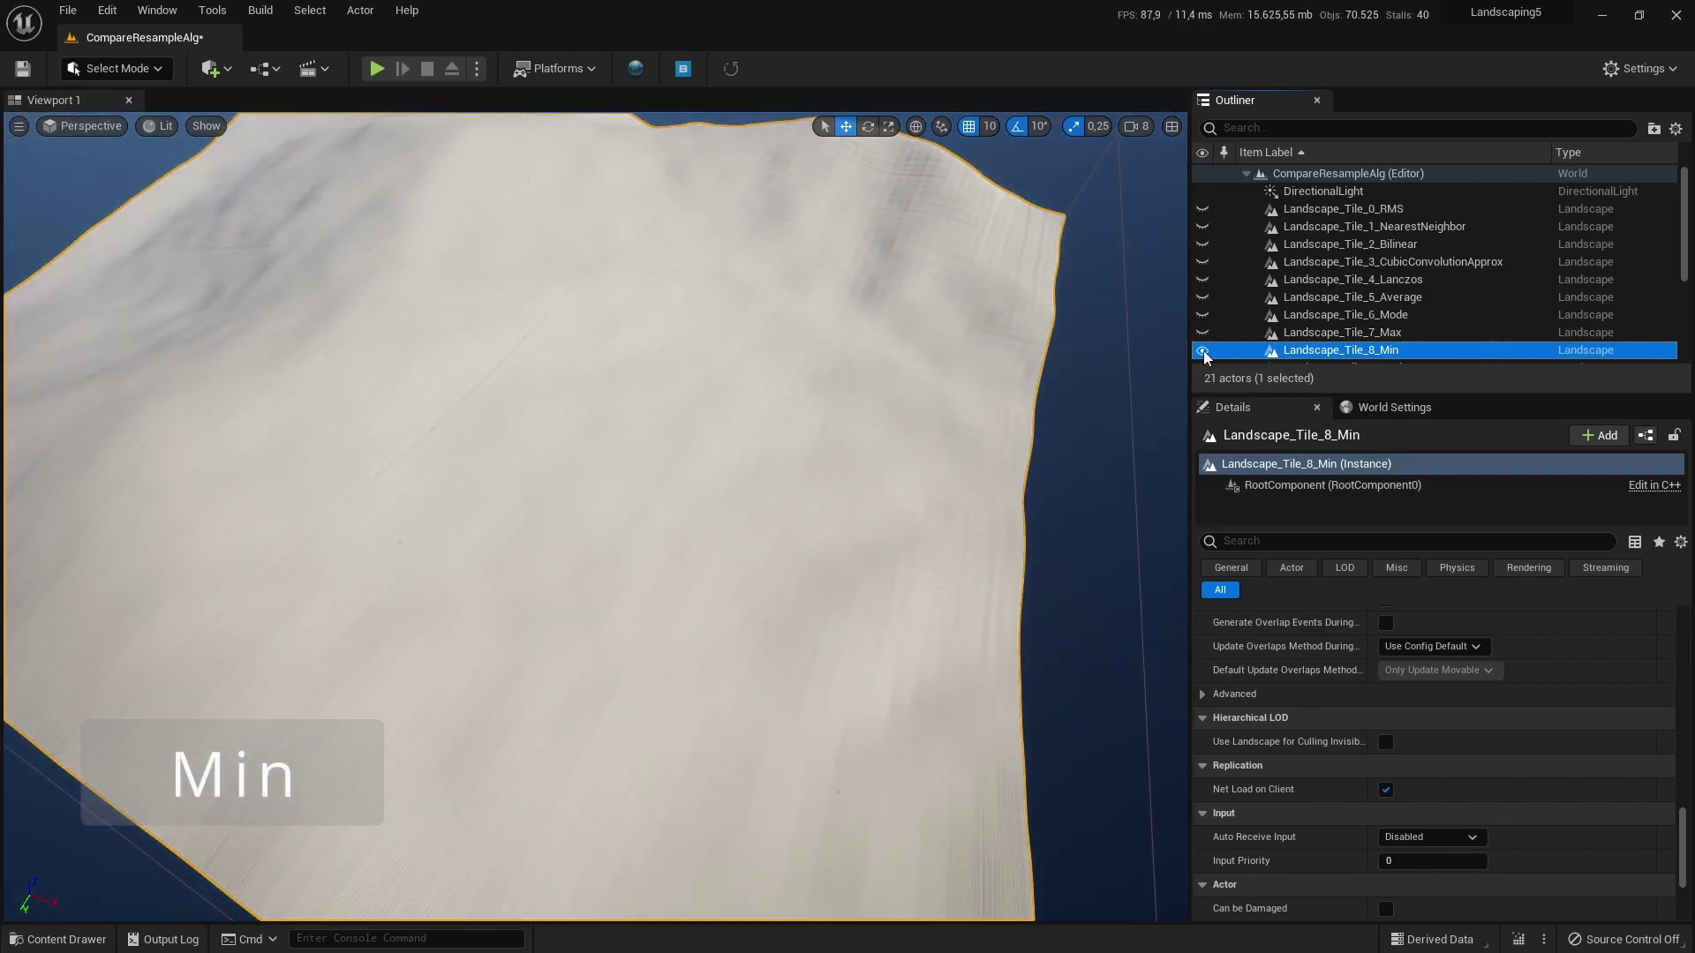
{"action": "left_click", "coordinate": [1204, 351]}
{"action": "scroll", "coordinate": [1210, 349], "scroll_direction": "down", "scroll_amount": 2}
{"action": "left_click", "coordinate": [1201, 314]}
{"action": "left_click", "coordinate": [1202, 313]}
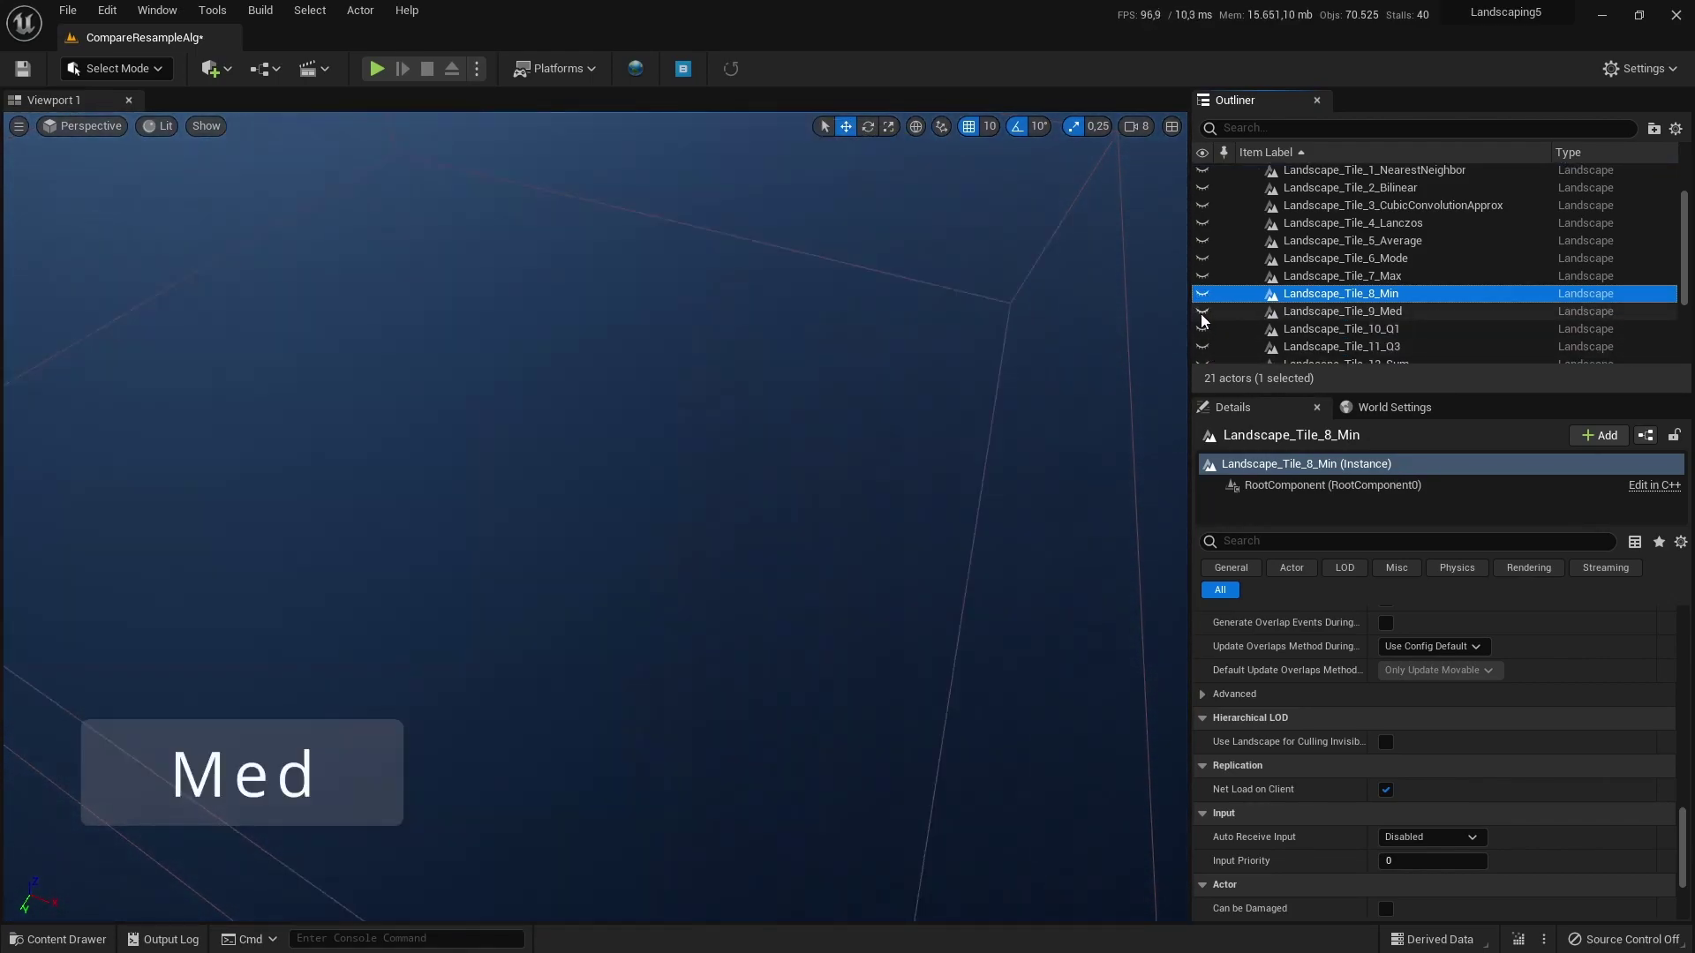
Step: Show and hide the Landscape_Tile_10_Q1 and Landscape_Tile_11_Q3 tiles one at a time to compare the quartile resampling
{"action": "left_click", "coordinate": [1205, 330]}
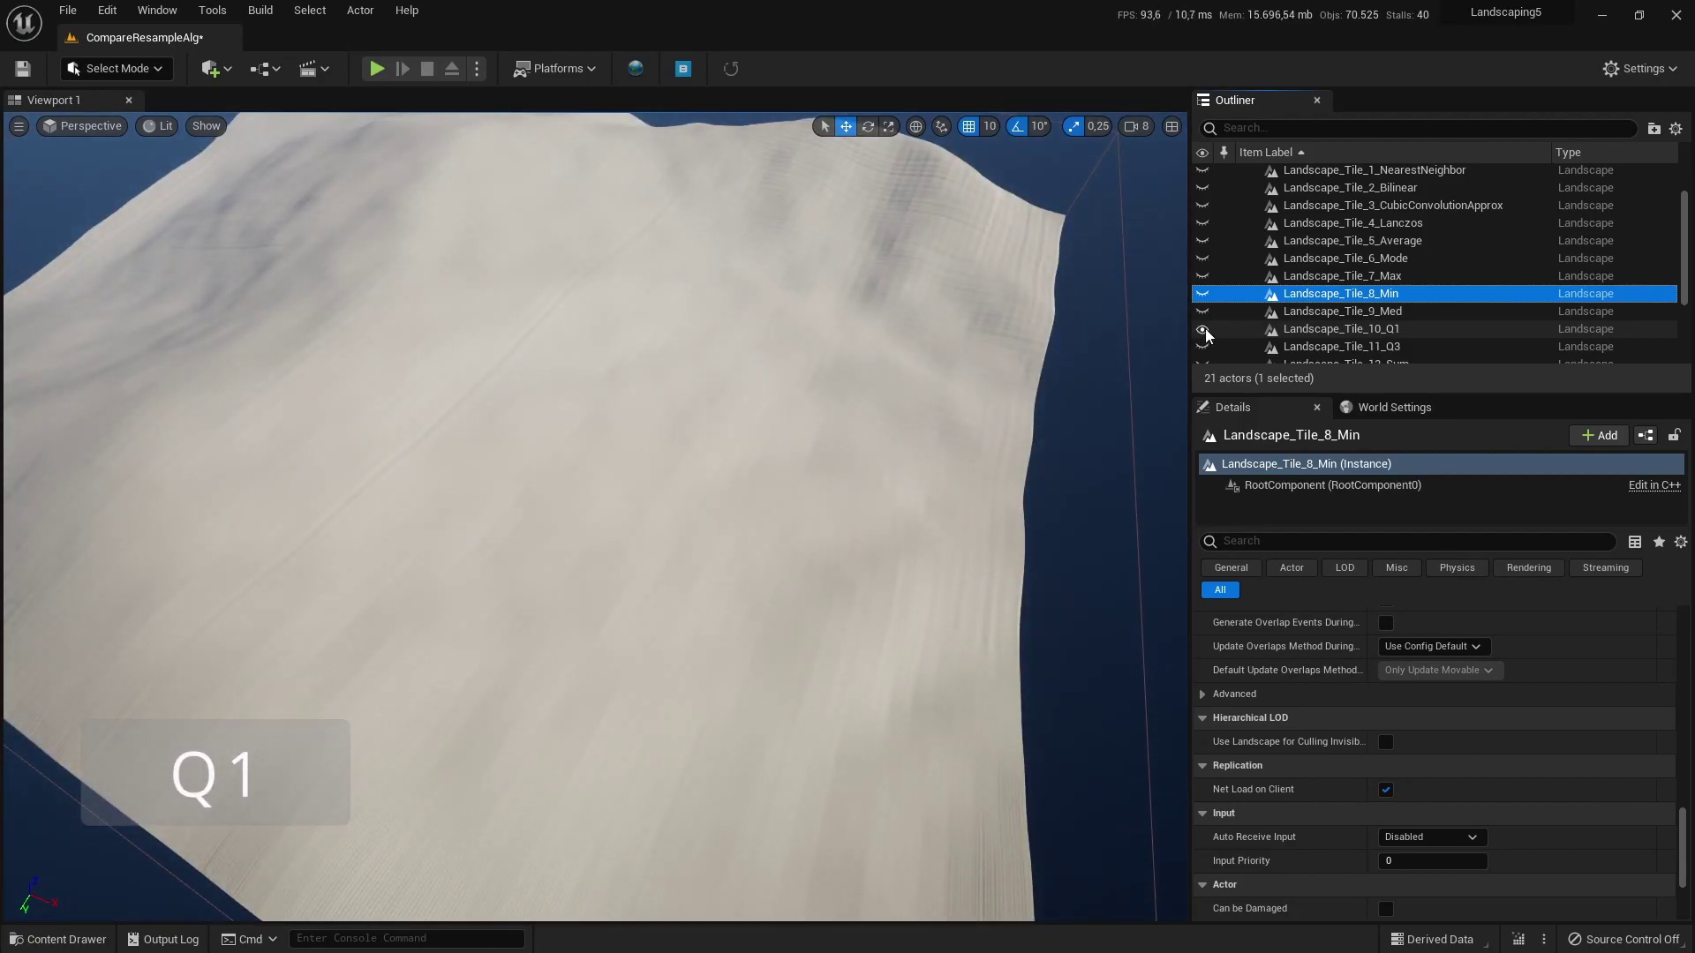
{"action": "left_click", "coordinate": [1203, 331]}
{"action": "left_click", "coordinate": [1203, 347]}
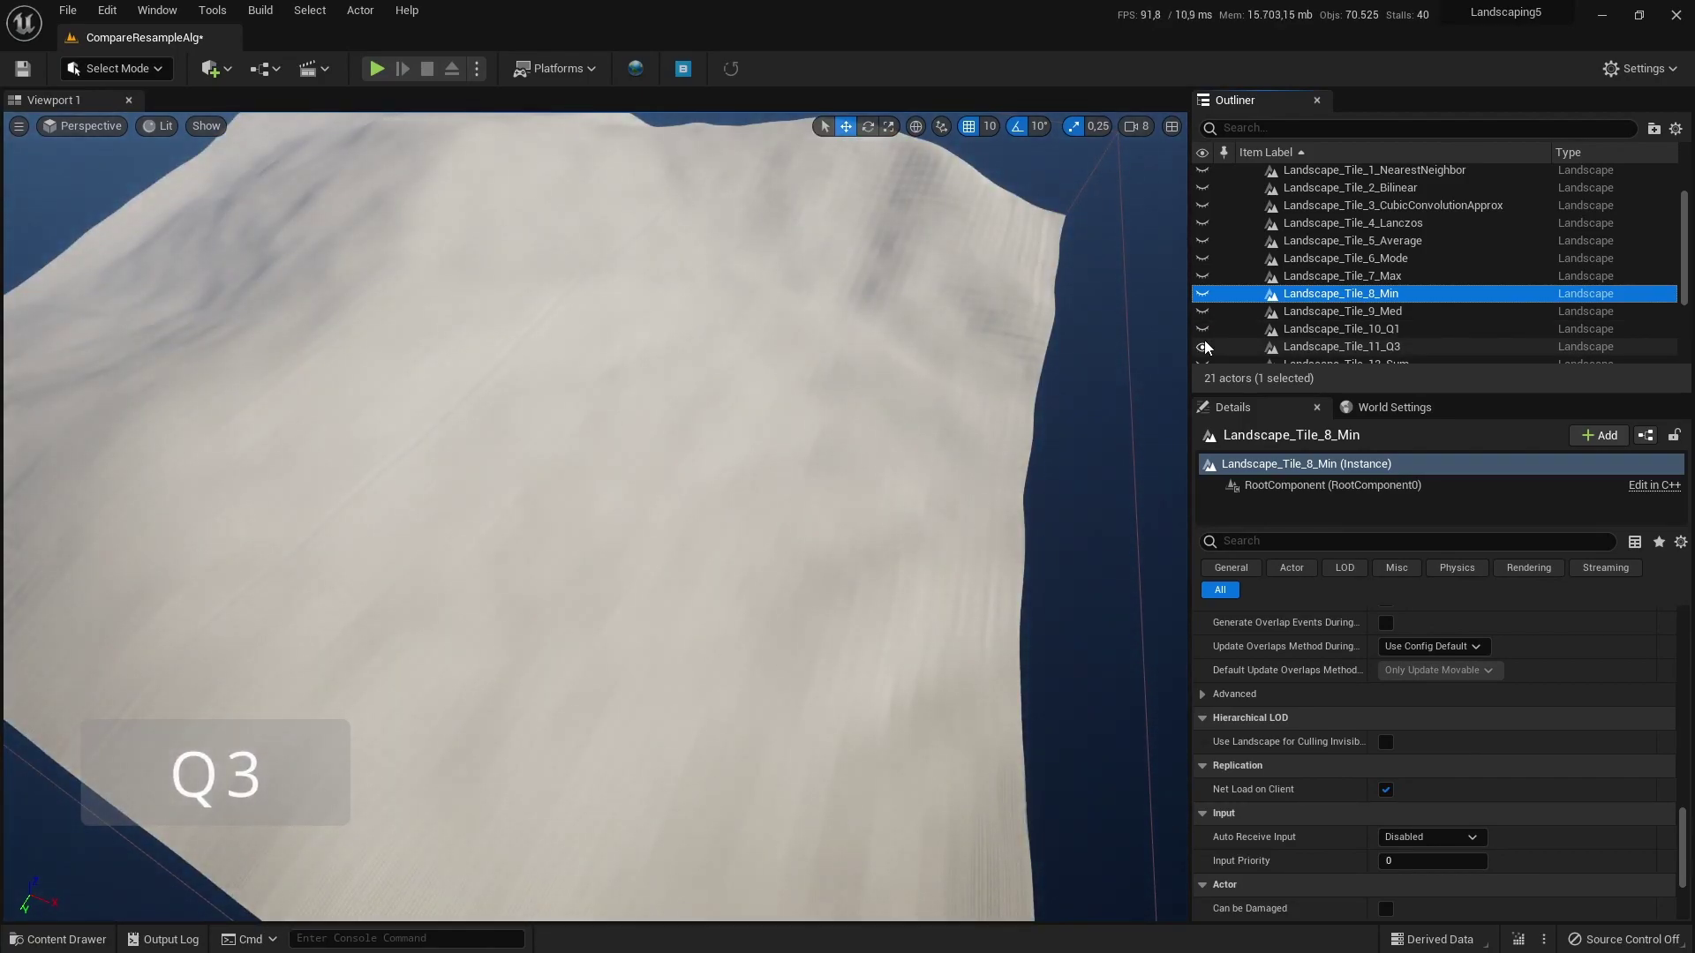
{"action": "left_click", "coordinate": [1204, 347]}
Step: Show and hide the Sum tile and the NoResampling tile one at a time to compare their terrain
{"action": "scroll", "coordinate": [1206, 344], "scroll_direction": "down", "scroll_amount": 2}
{"action": "left_click", "coordinate": [1202, 308]}
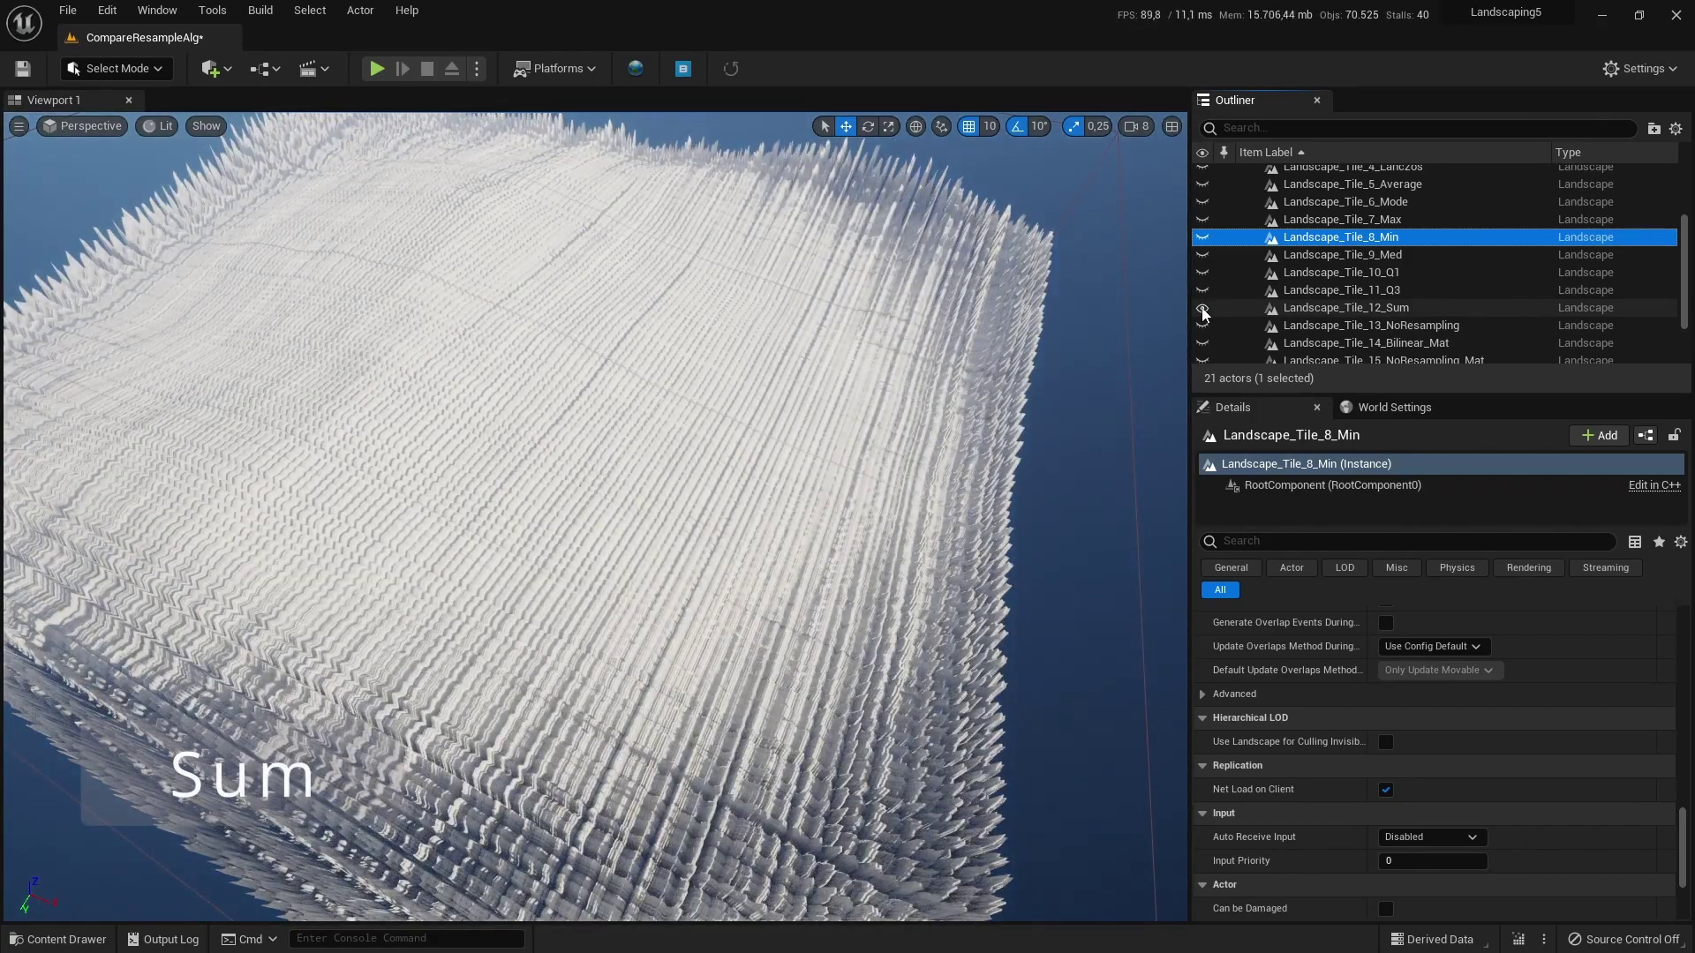
{"action": "left_click", "coordinate": [1202, 309]}
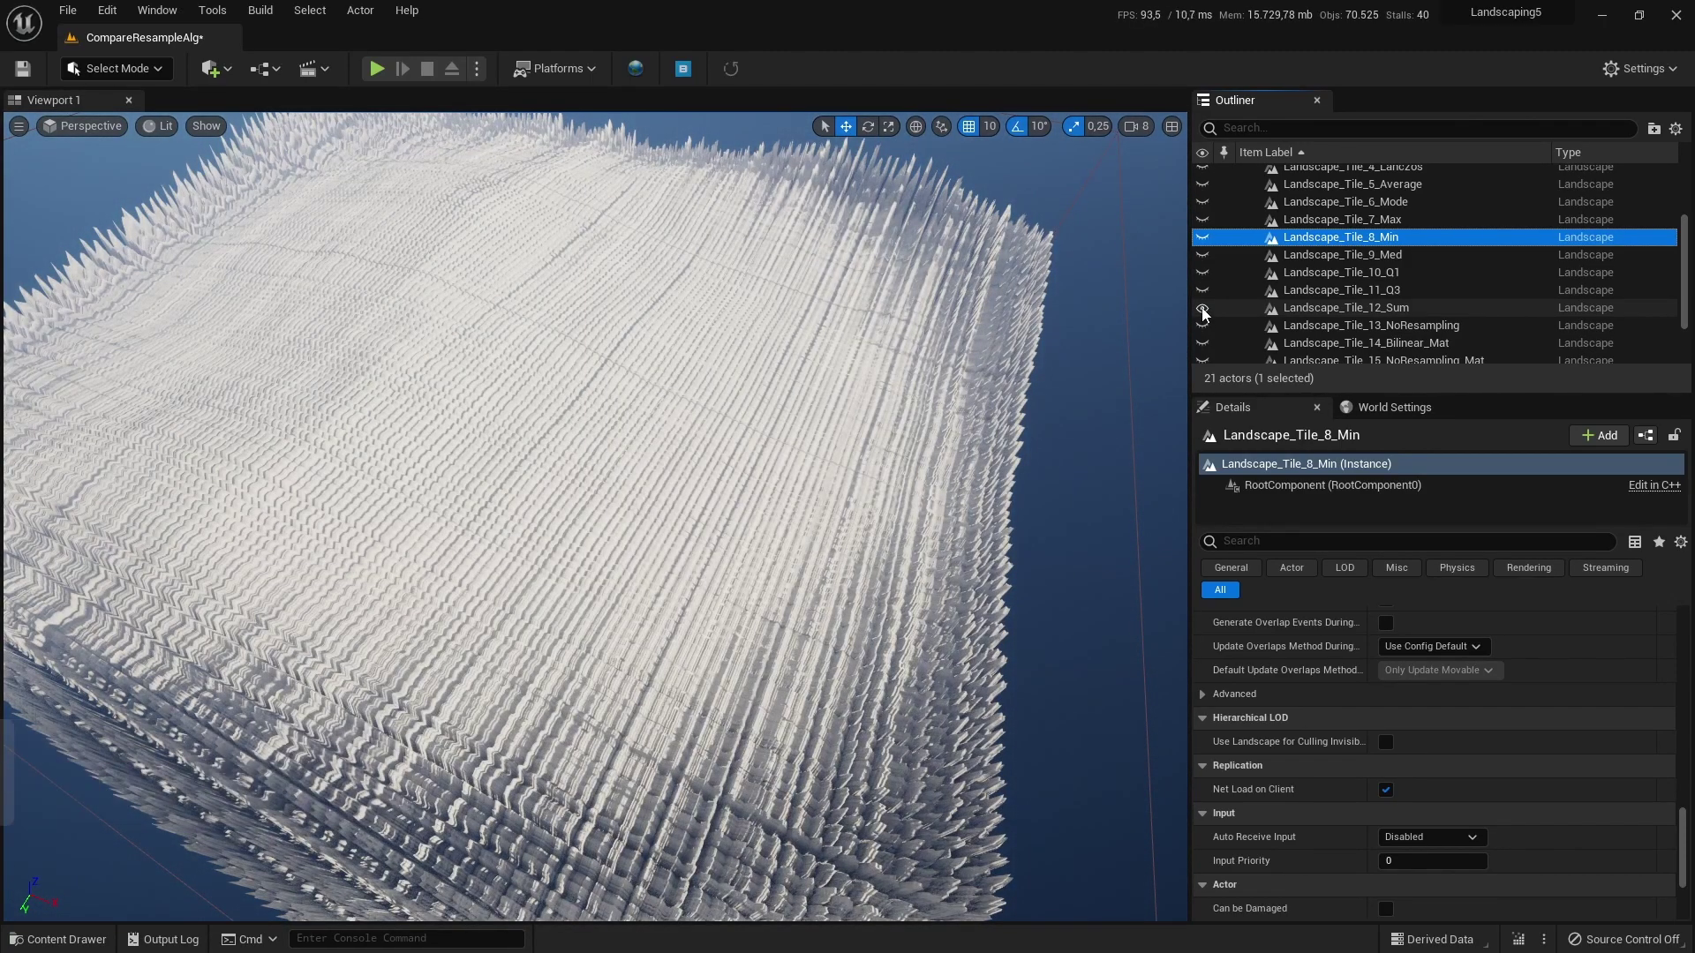
{"action": "left_click", "coordinate": [1203, 326]}
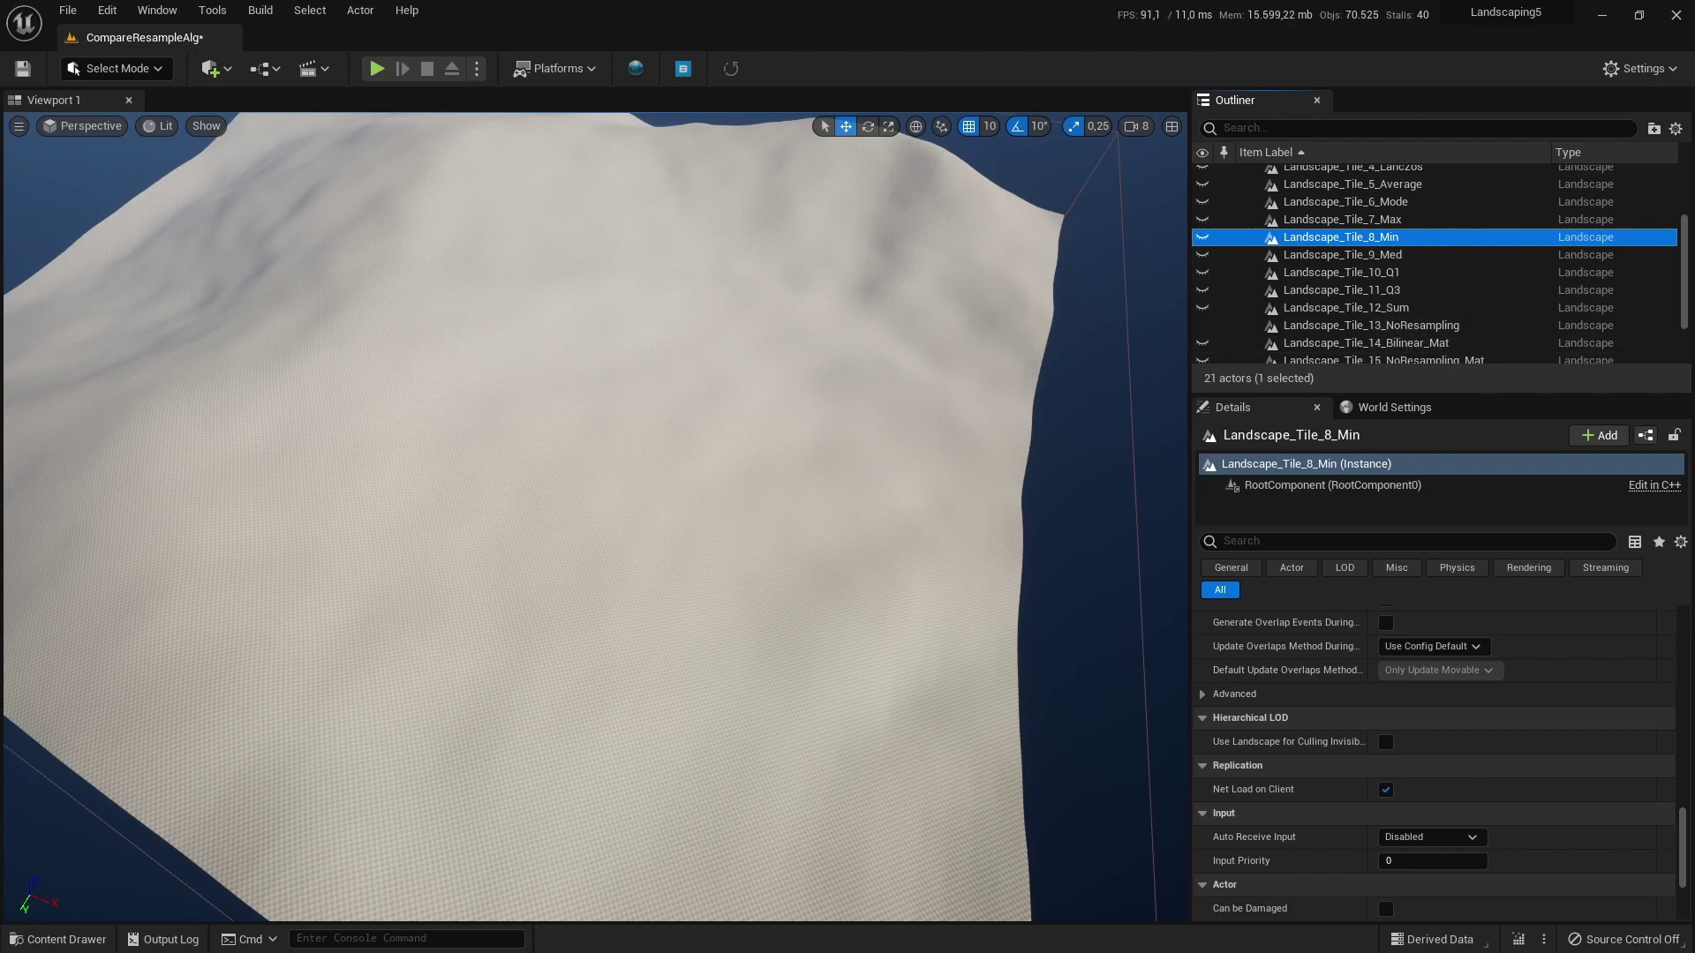
{"action": "left_click", "coordinate": [1202, 327]}
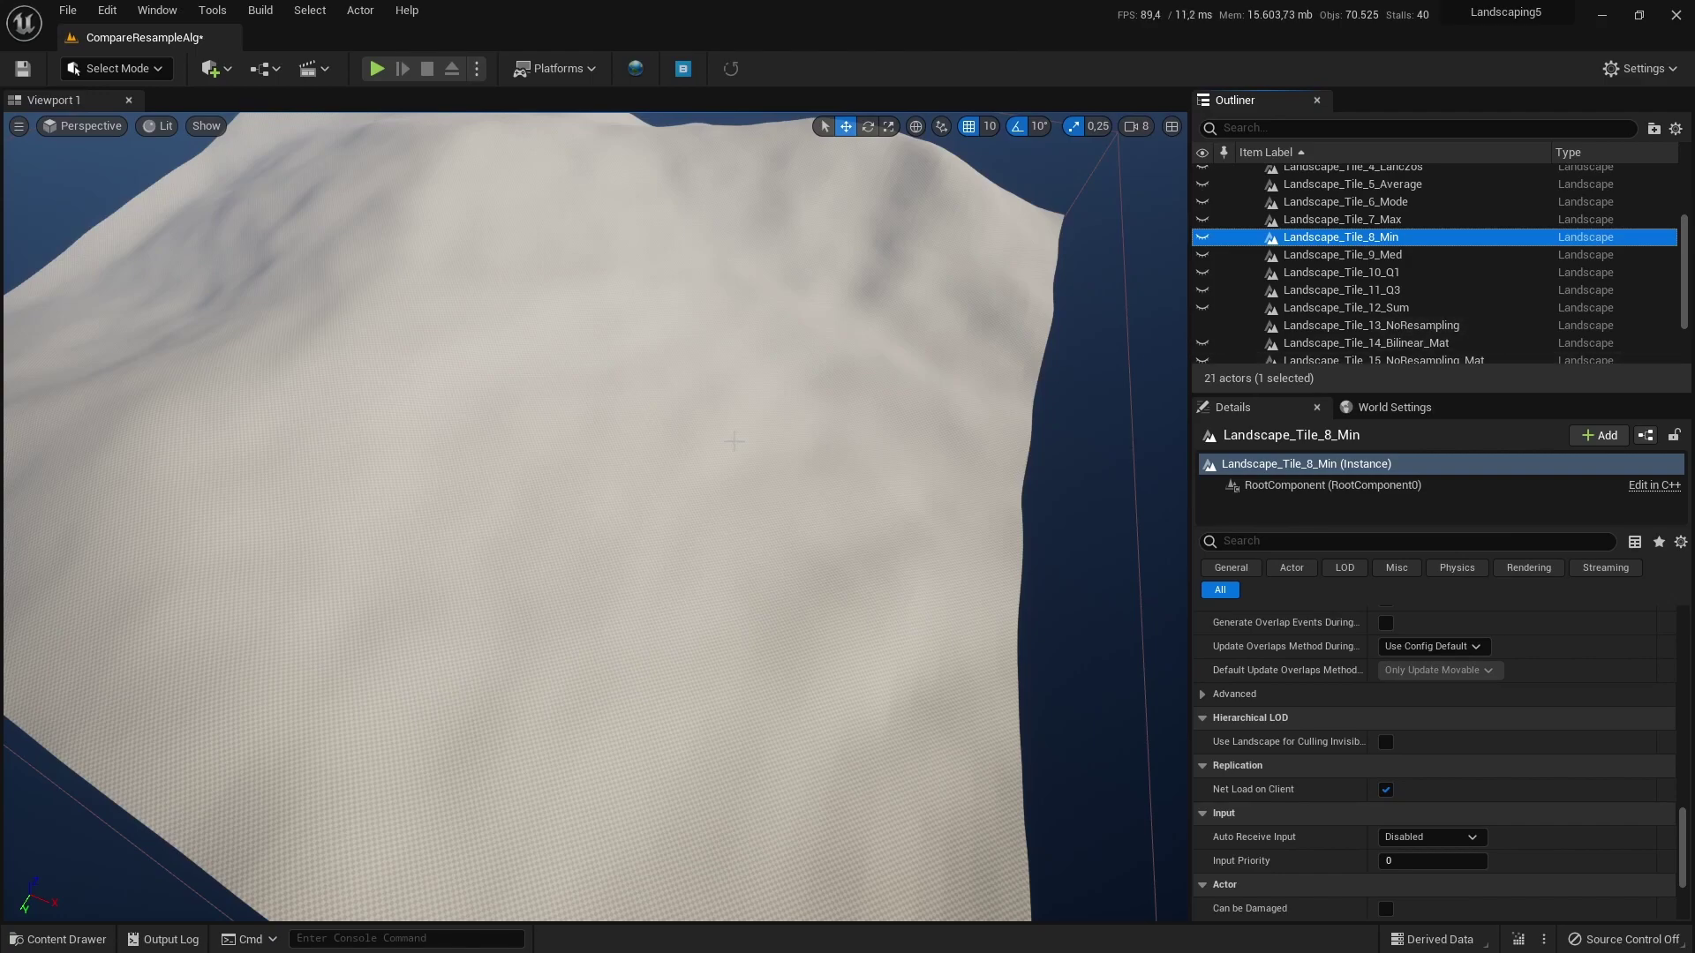
{"action": "left_click", "coordinate": [1203, 328]}
Step: Show the Landscape_Tile_2_Bilinear tile and inspect its surface up close
{"action": "scroll", "coordinate": [1211, 327], "scroll_direction": "up", "scroll_amount": 3}
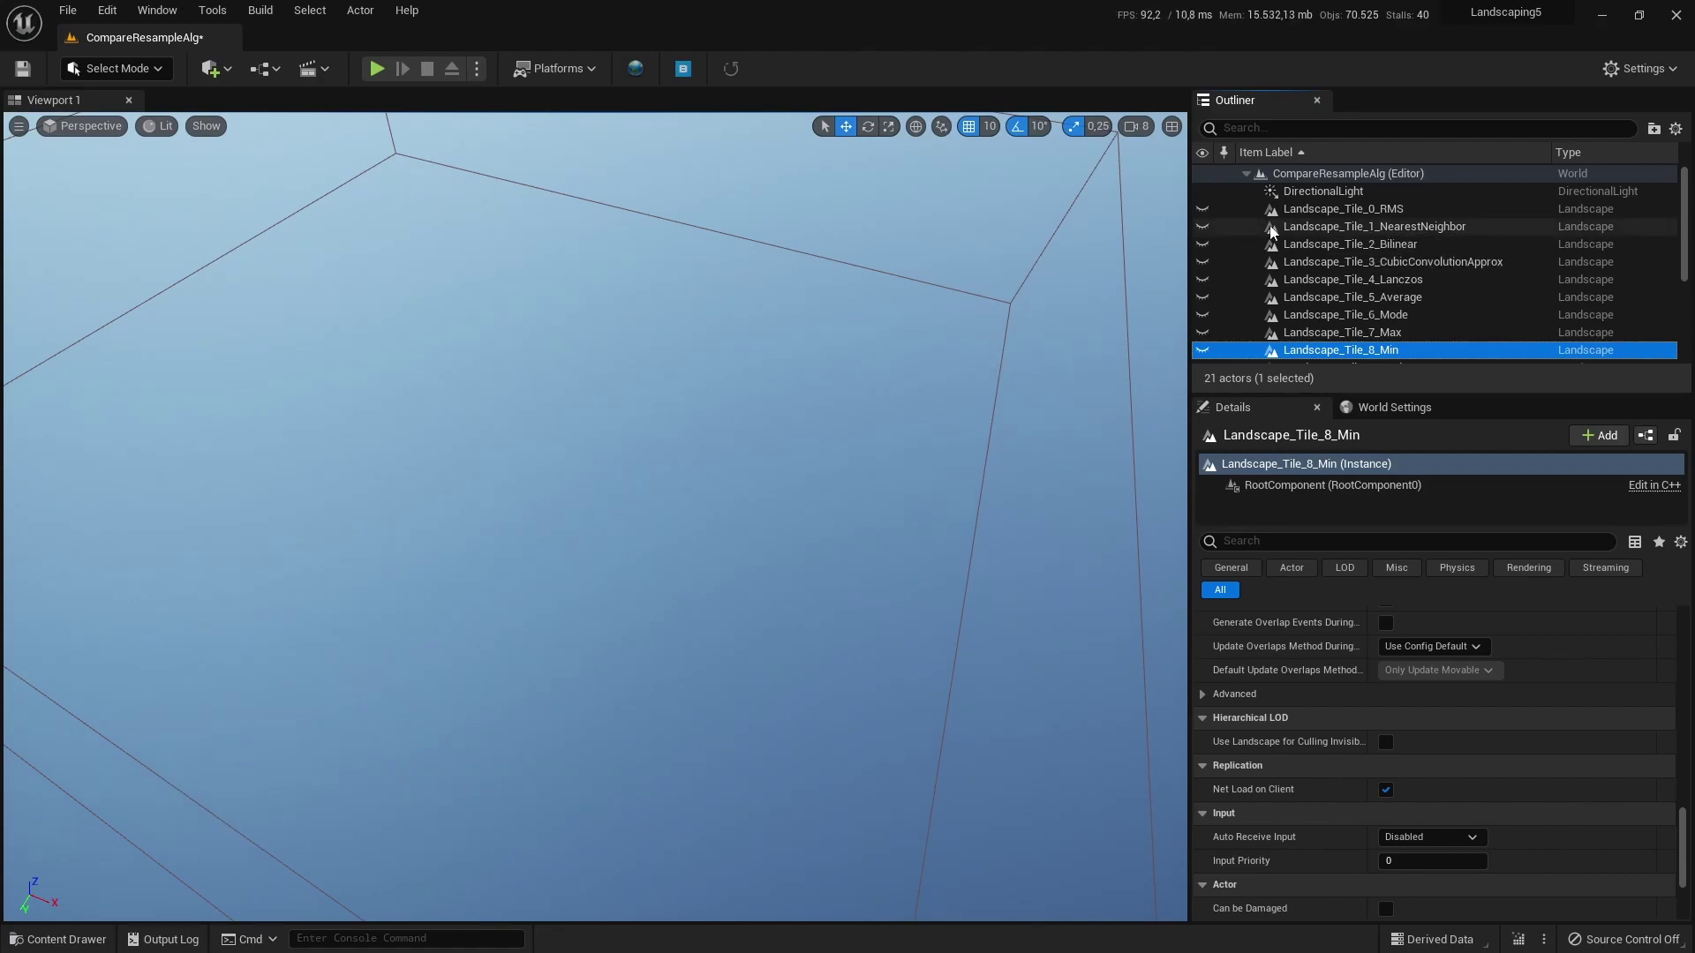
{"action": "left_click", "coordinate": [1203, 246]}
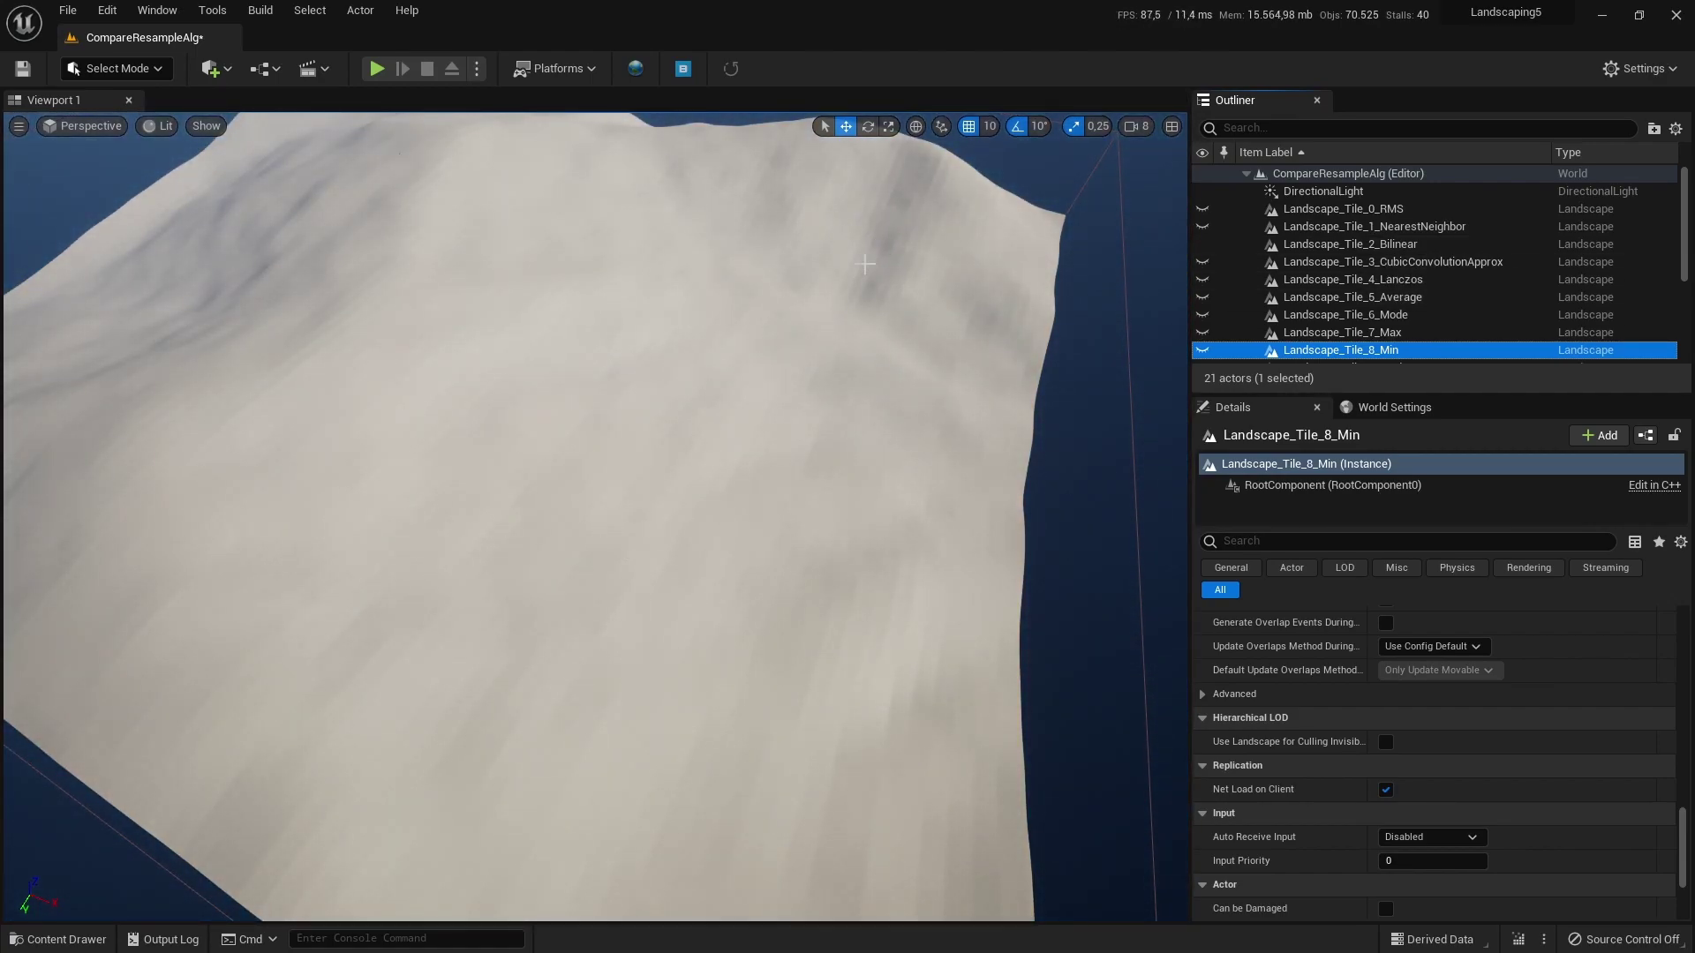
{"action": "key", "text": "w"}
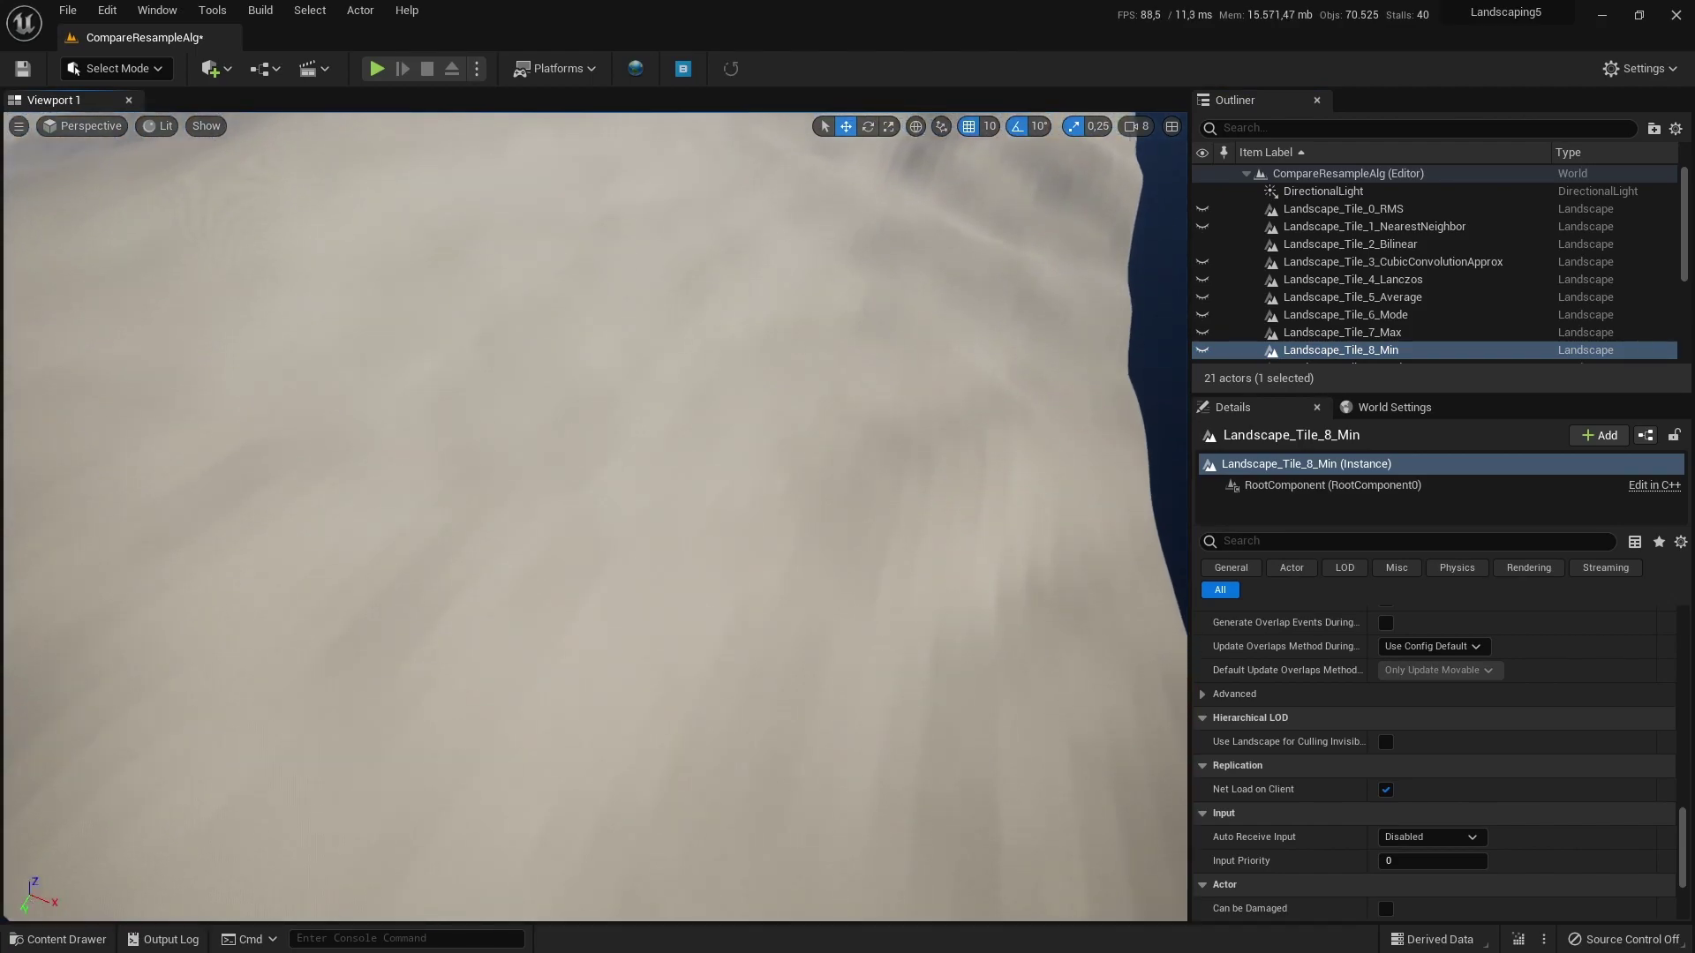
{"action": "key", "text": "w"}
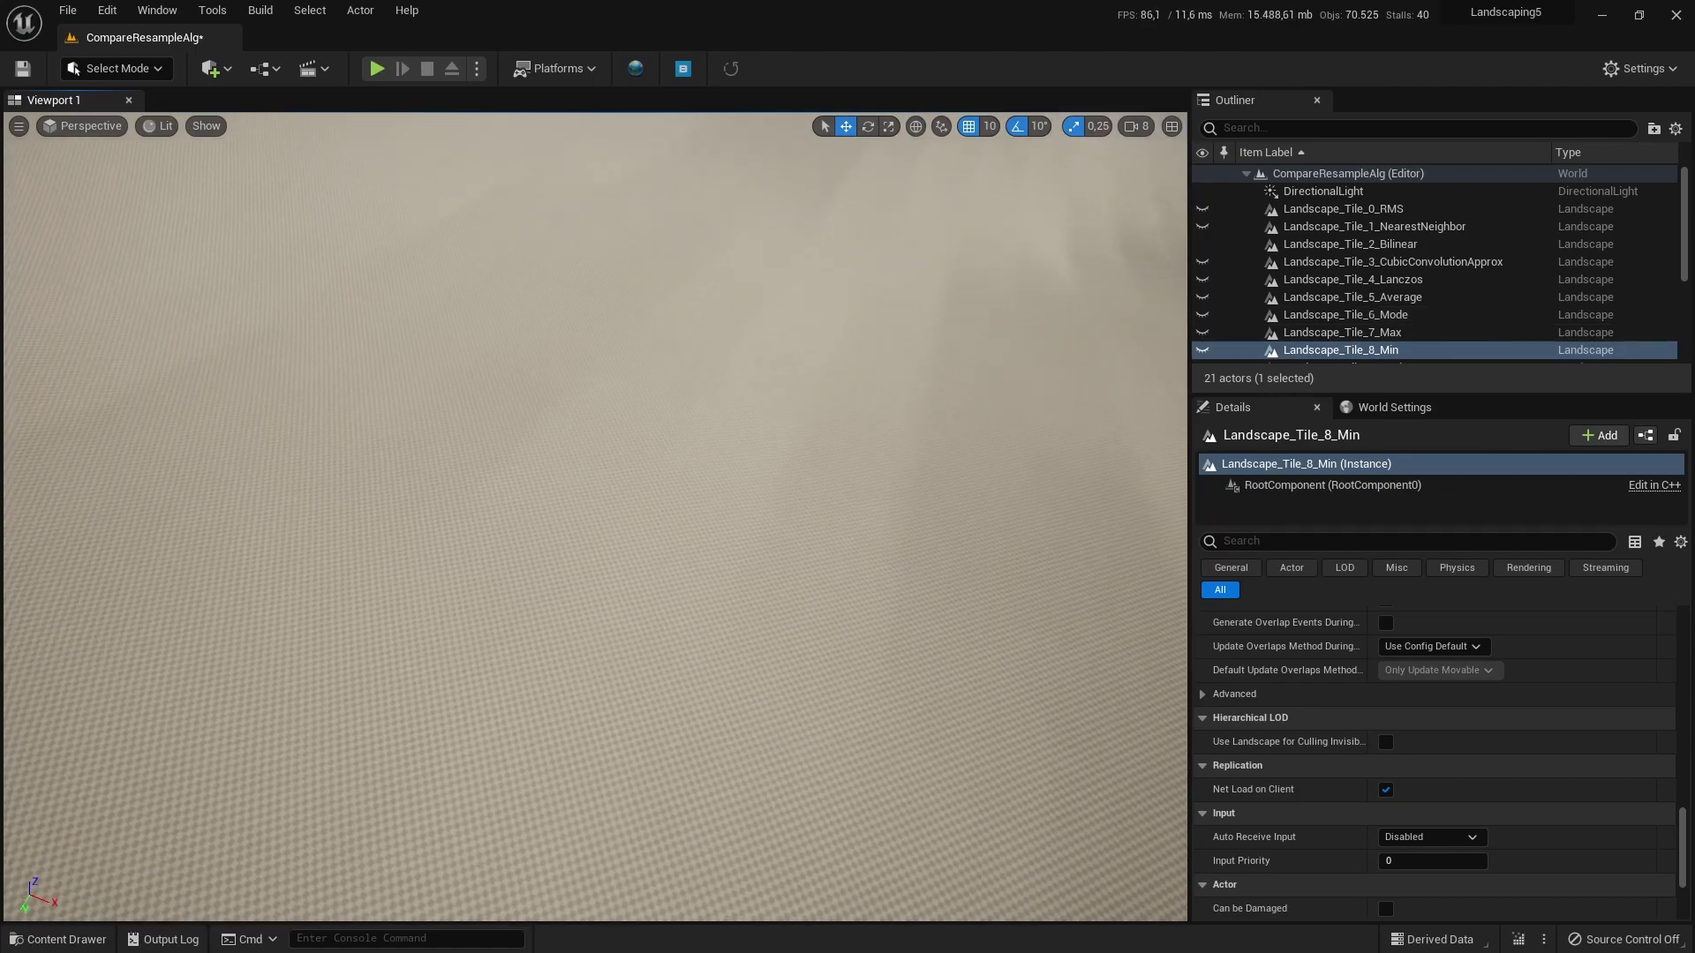
Step: Briefly show the NoResampling tile together with the Bilinear tile to compare their surfaces, and hide it again
{"action": "scroll", "coordinate": [1271, 274], "scroll_direction": "down", "scroll_amount": 3}
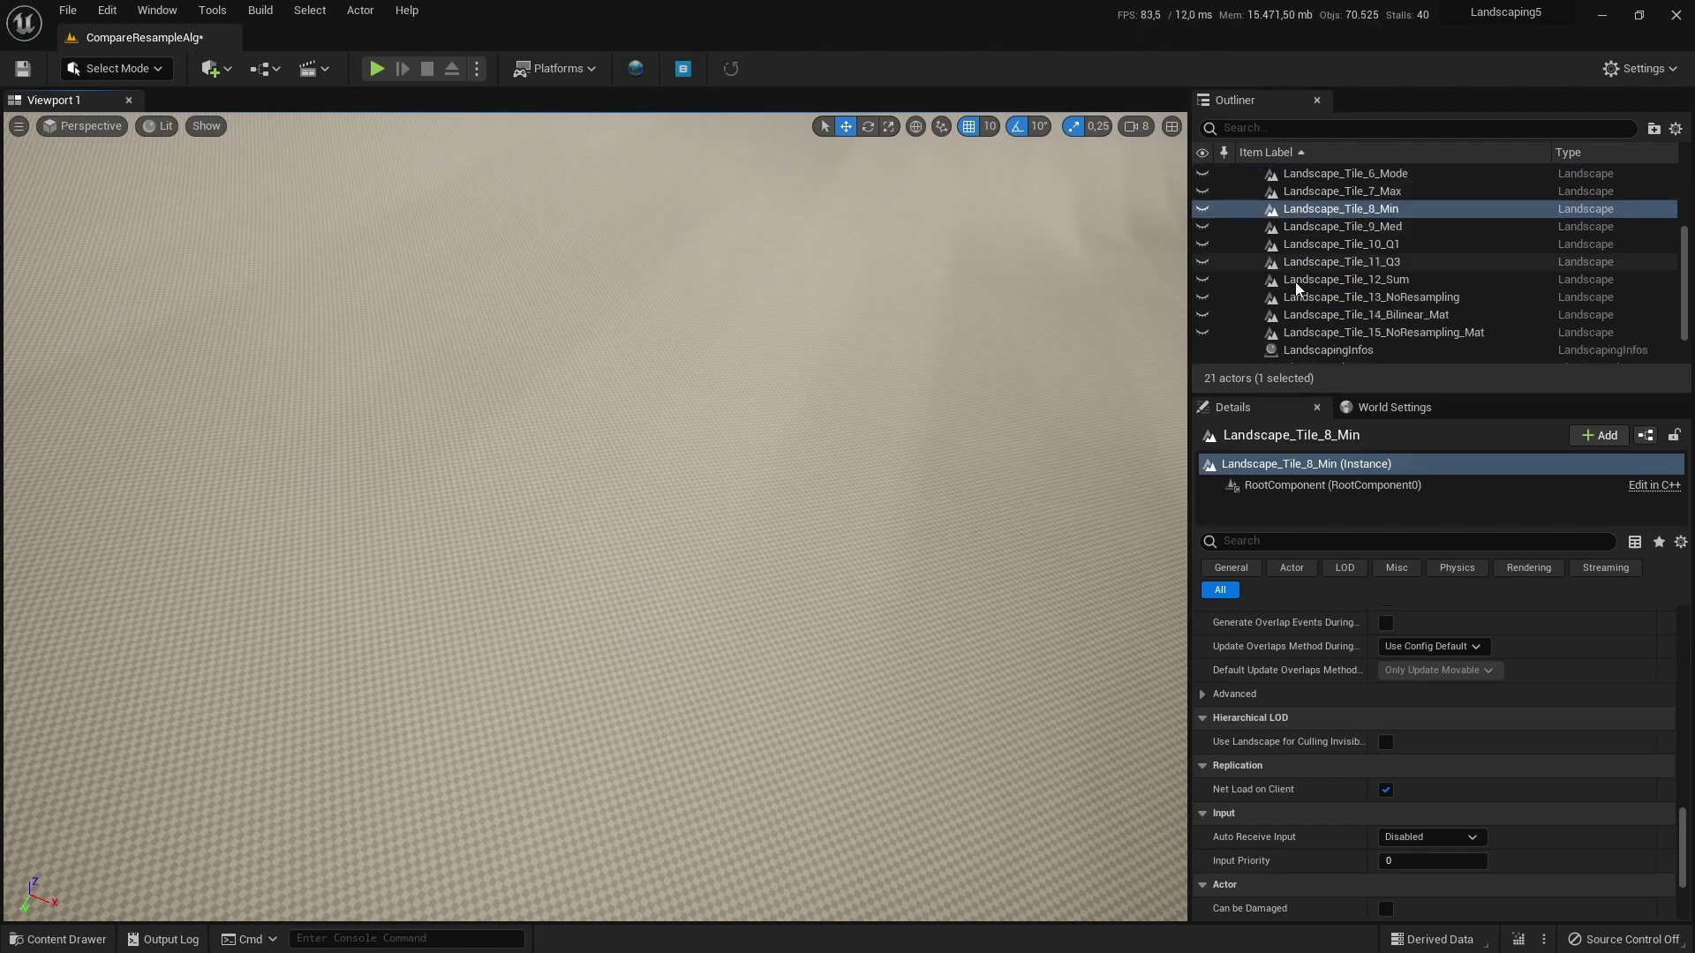
{"action": "left_click", "coordinate": [1201, 298]}
{"action": "left_click", "coordinate": [1201, 298]}
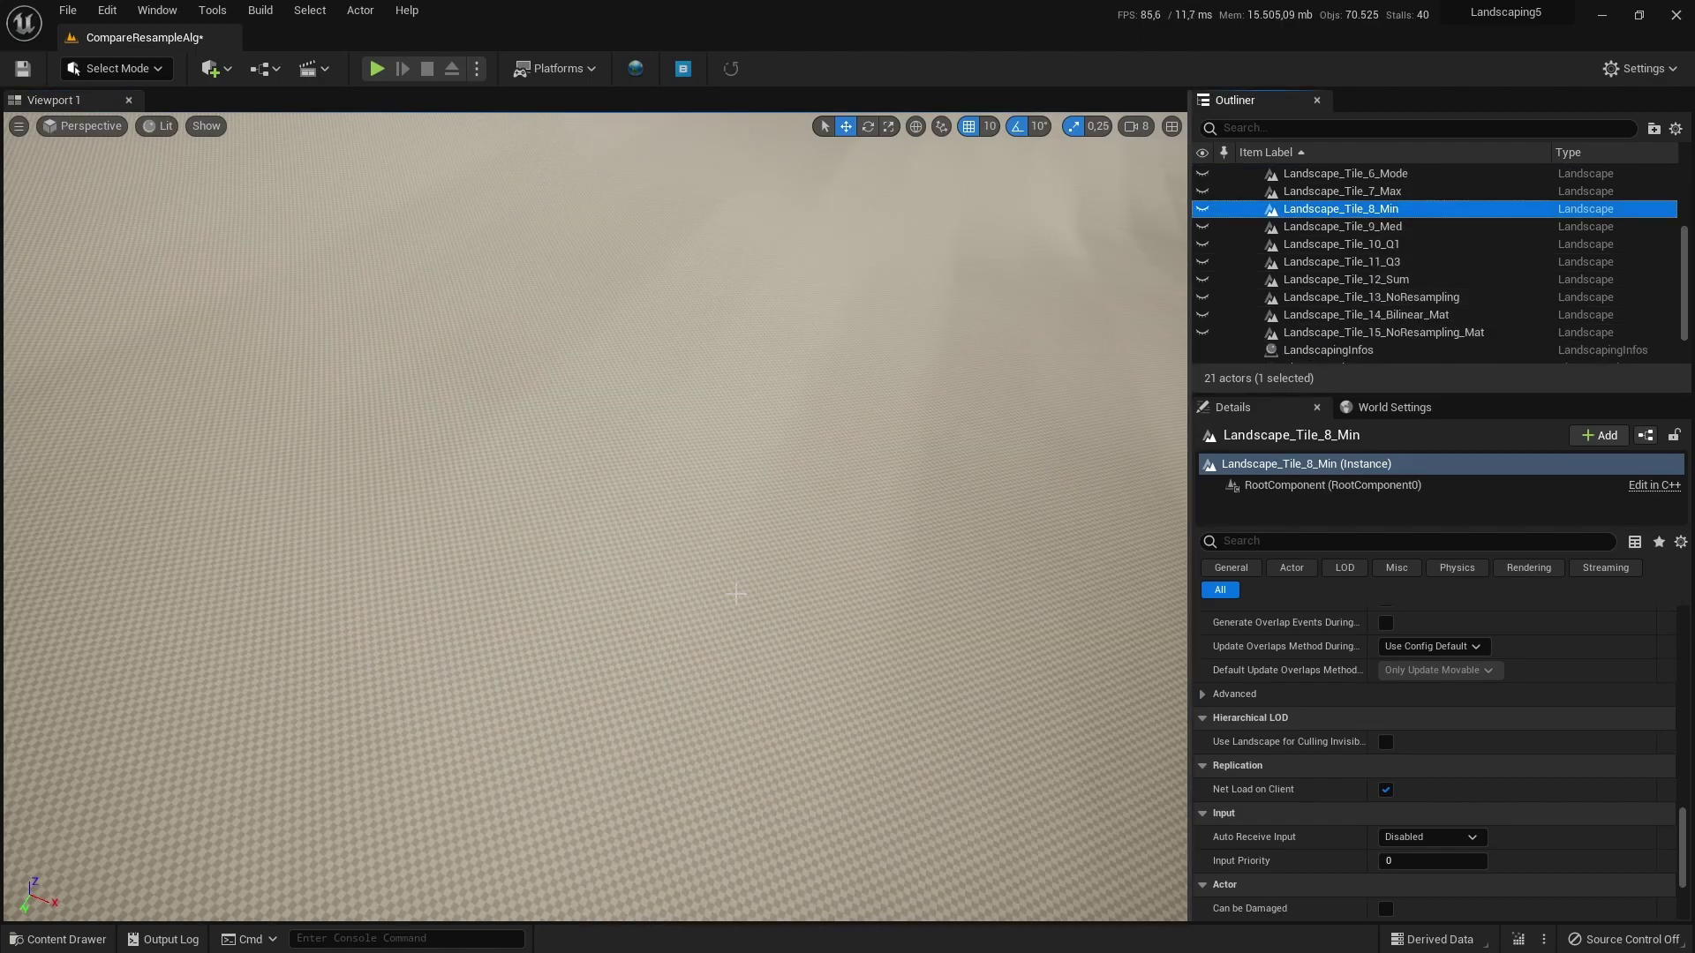
{"action": "mouse_move", "coordinate": [739, 587]}
{"action": "right_mouse_down"}
{"action": "mouse_move", "coordinate": [874, 587]}
{"action": "mouse_move", "coordinate": [773, 581]}
{"action": "right_mouse_up"}
Step: Hide the Bilinear tile, show the CubicConvolutionApprox tile in its place and inspect its surface and edge
{"action": "scroll", "coordinate": [1326, 282], "scroll_direction": "up", "scroll_amount": 3}
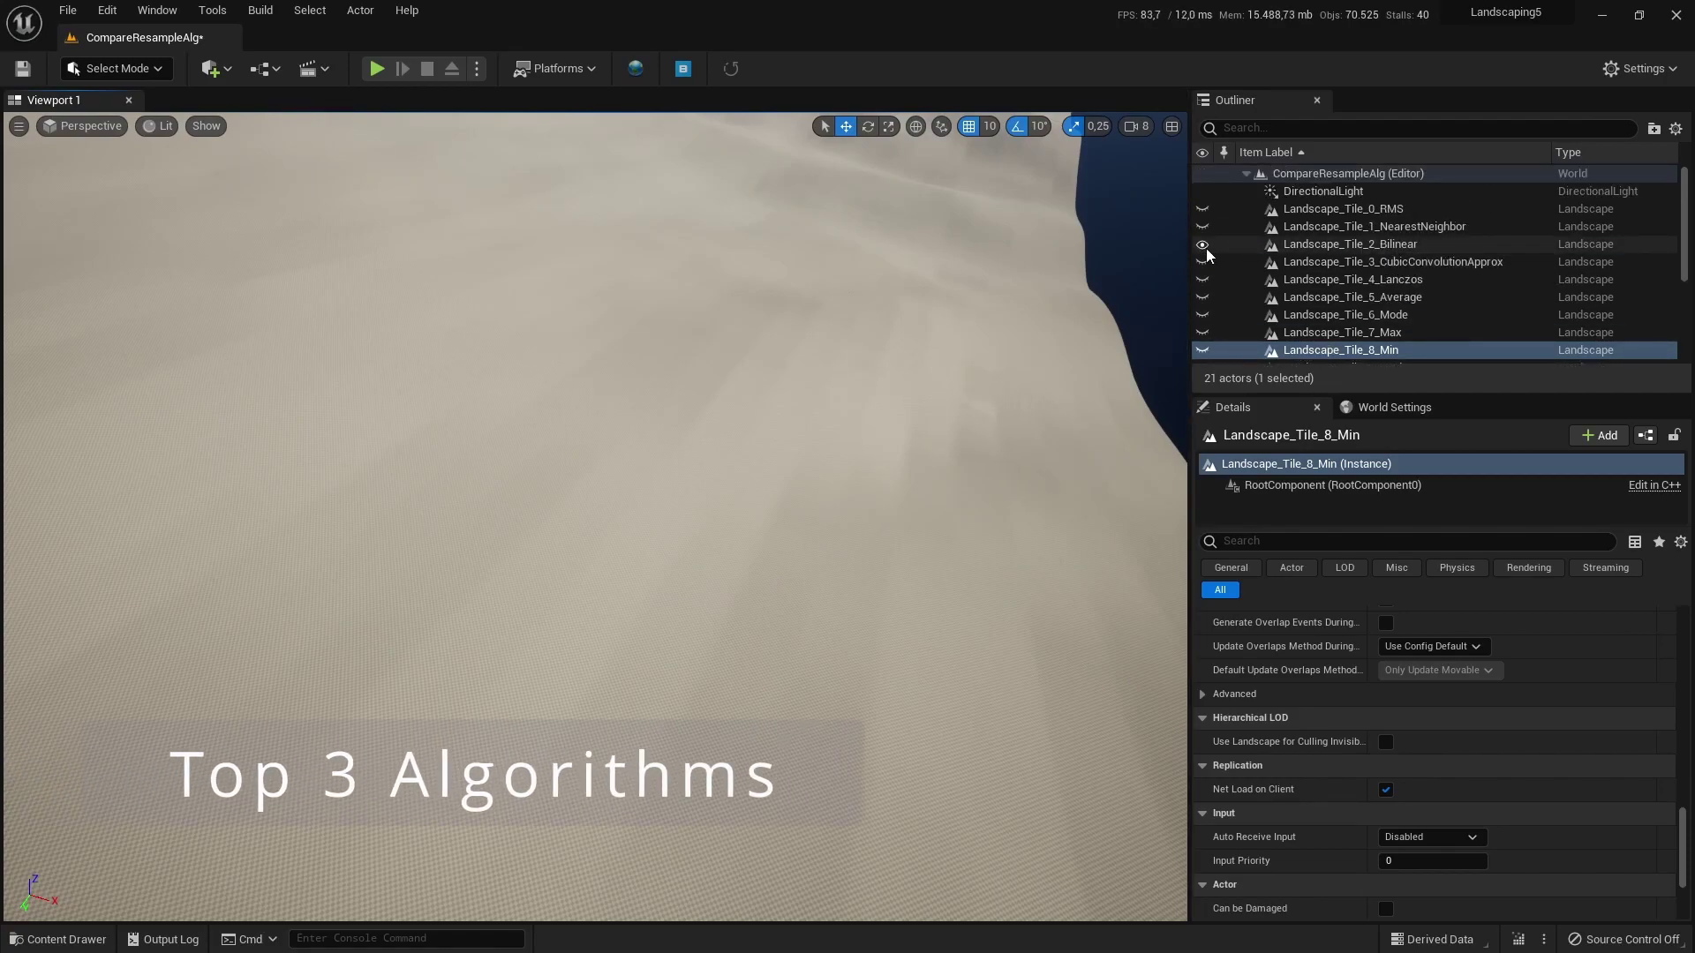
{"action": "left_click", "coordinate": [1203, 245]}
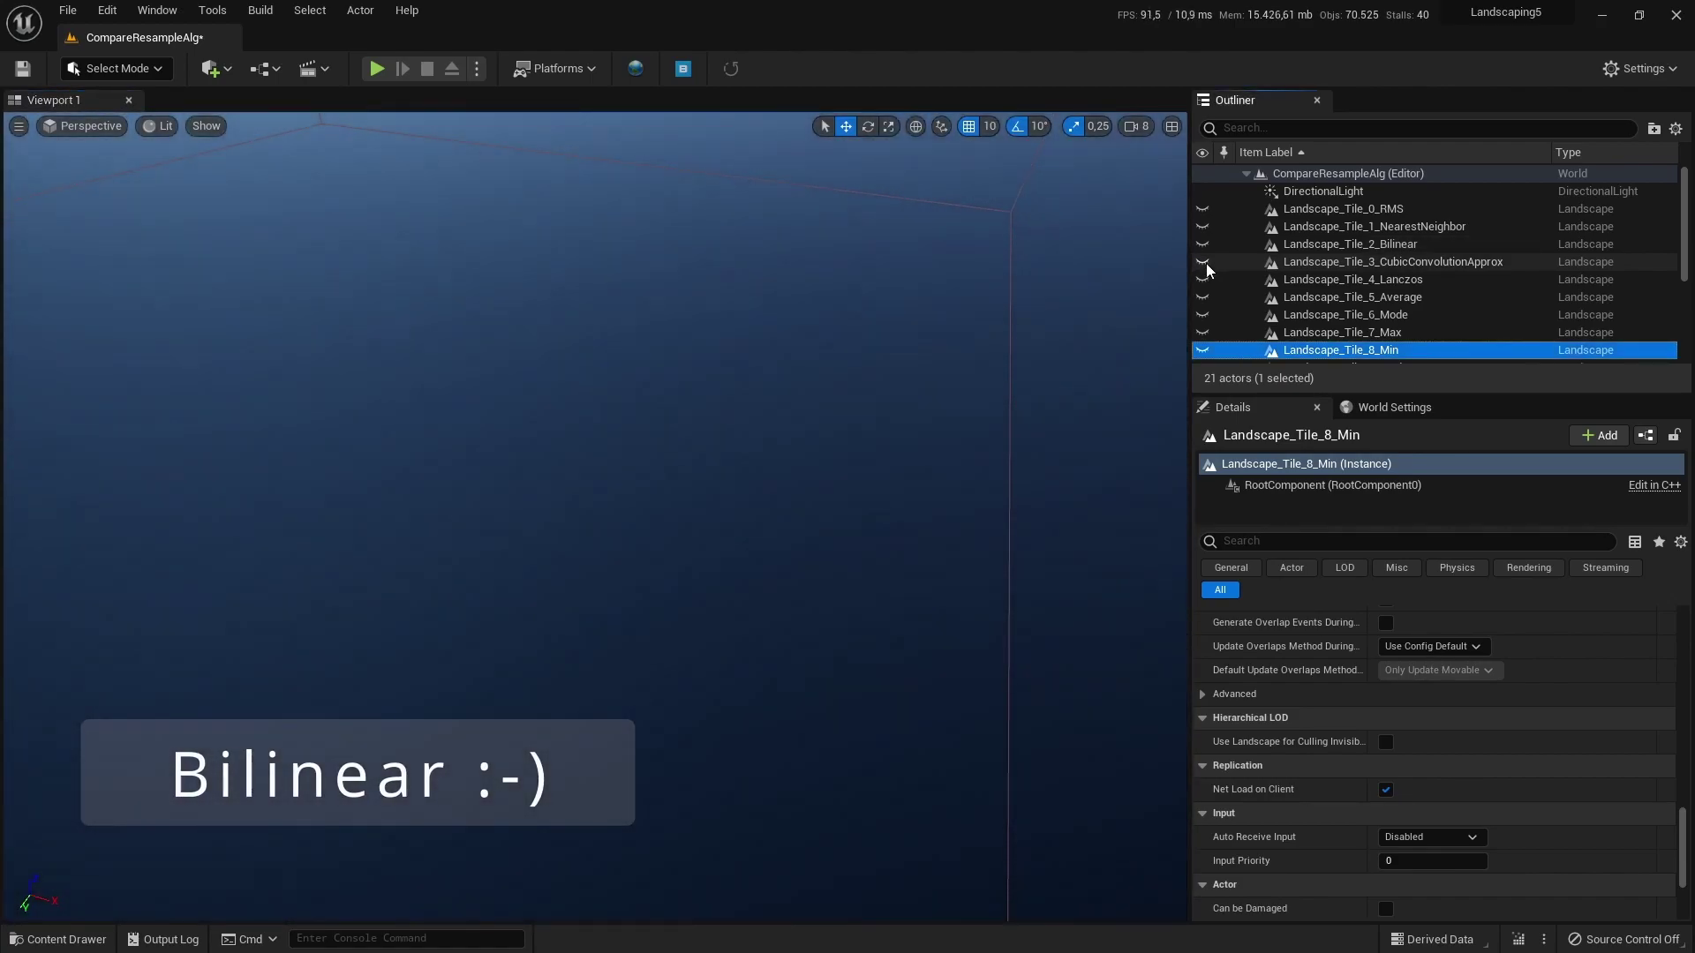
{"action": "left_click", "coordinate": [1203, 263]}
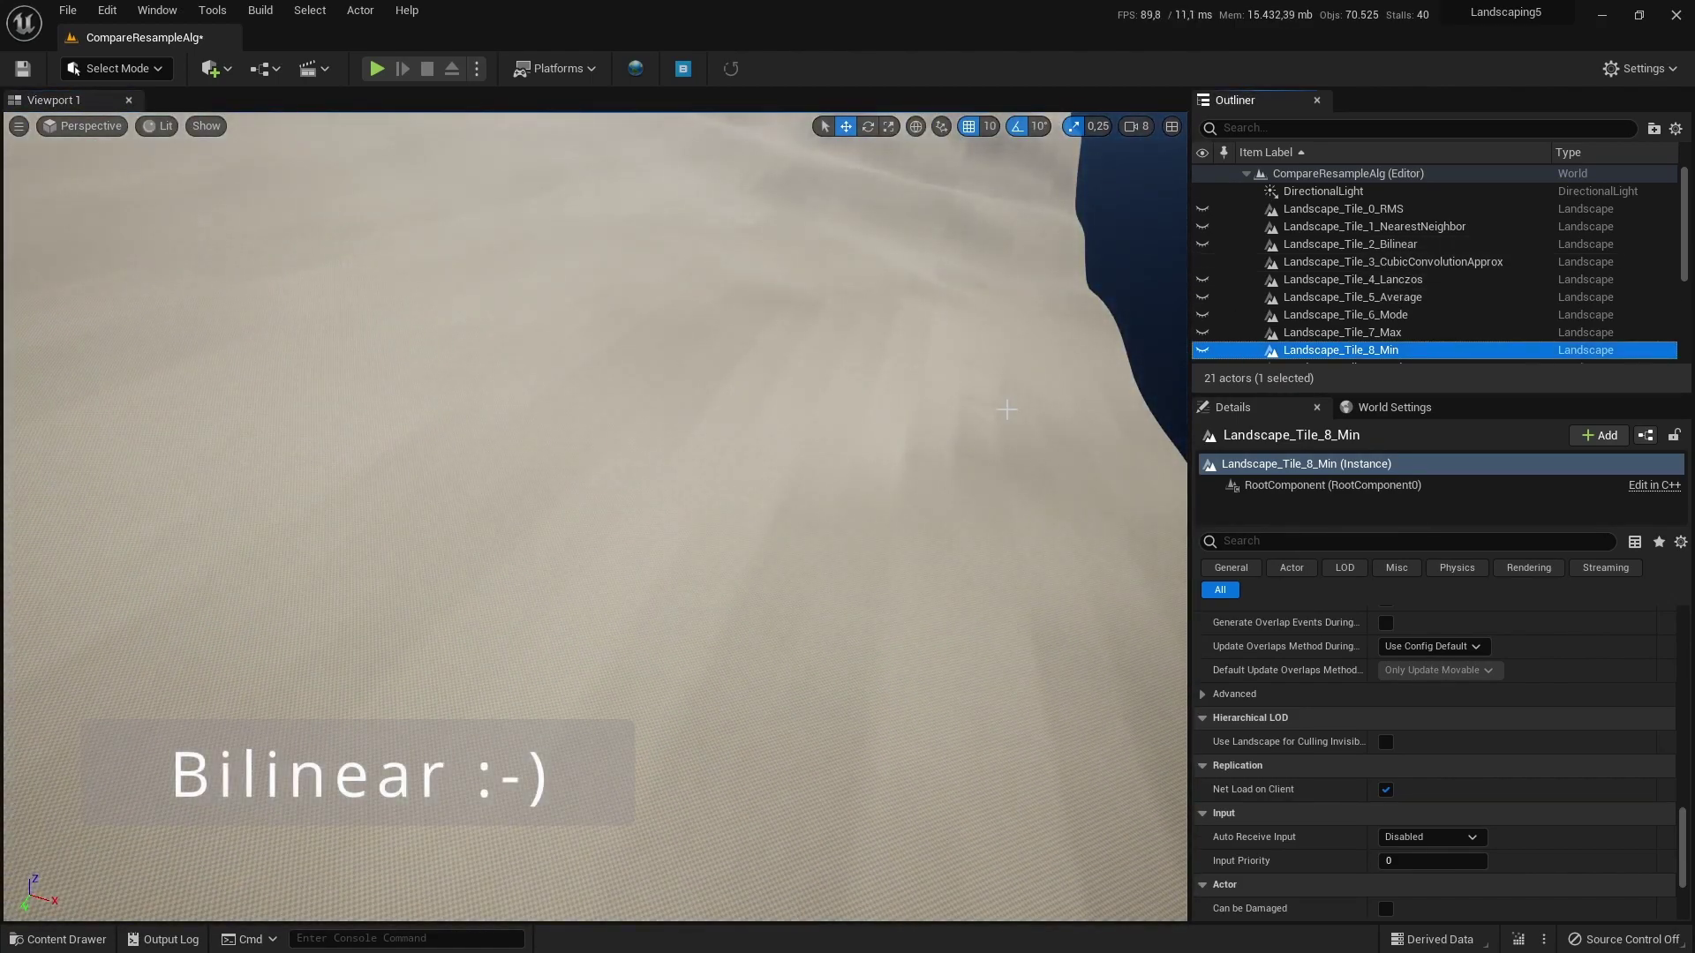
{"action": "right_click_drag", "start_coordinate": [1004, 426], "coordinate": [1055, 372]}
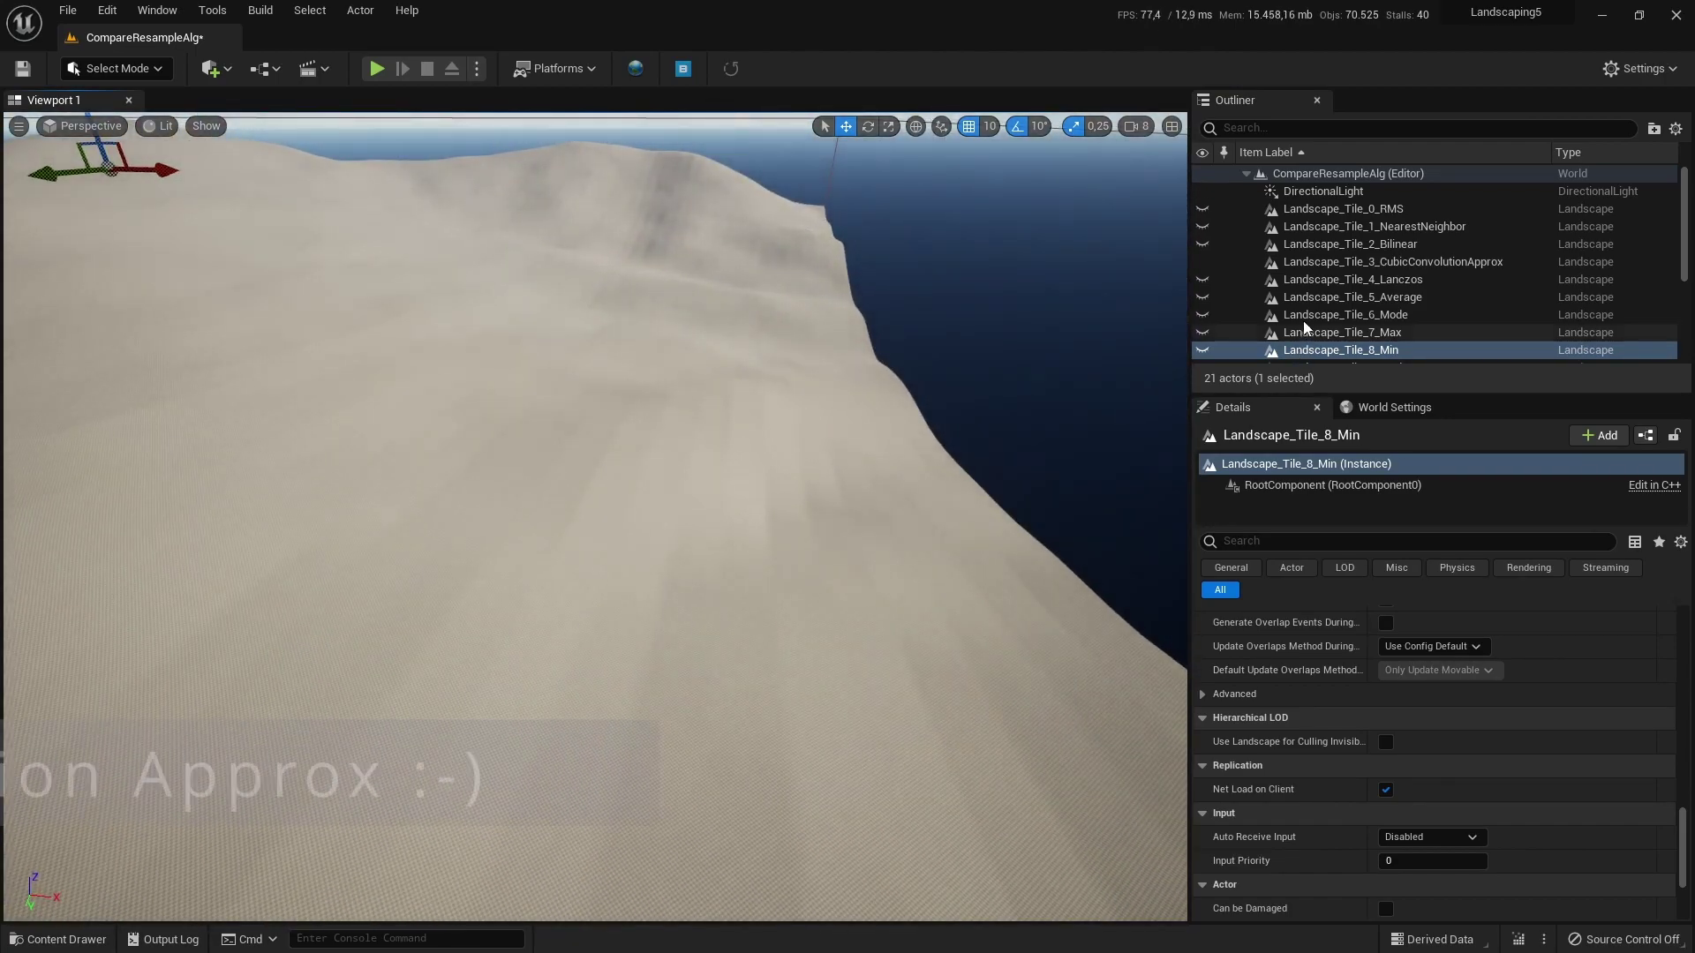
Step: Swap the visible CubicConvolutionApprox tile for Lanczos, and that one for Average, inspecting each tile's surface for dropouts
{"action": "left_click", "coordinate": [1203, 263]}
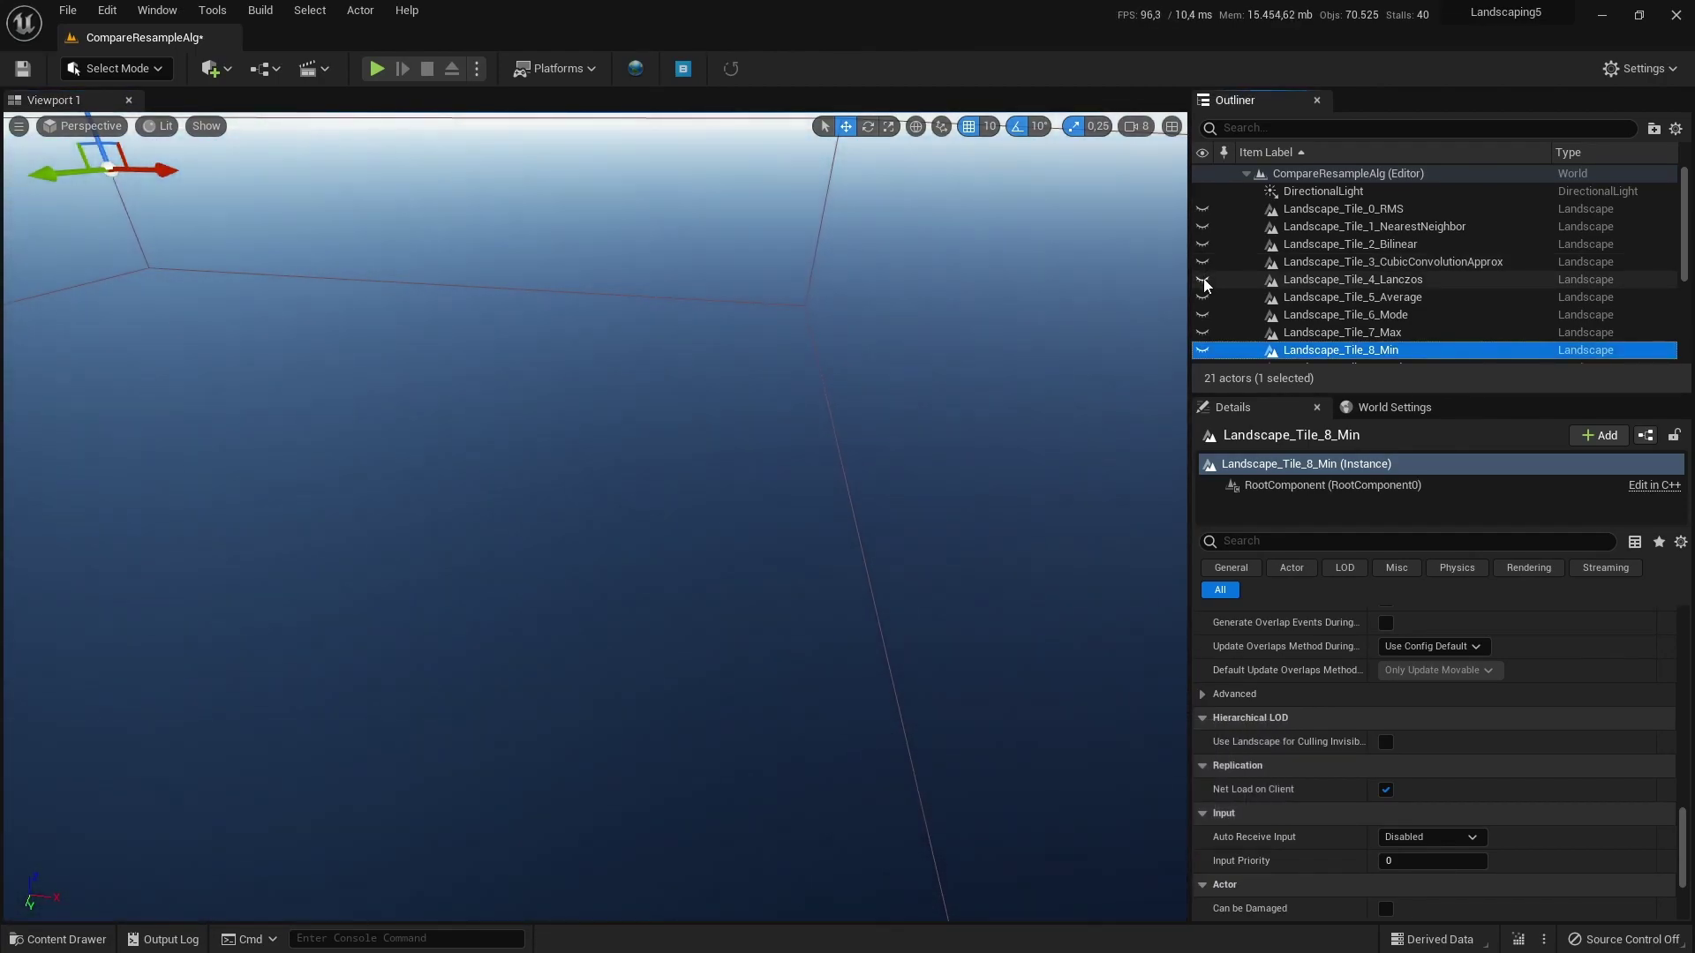
{"action": "left_click", "coordinate": [1203, 281]}
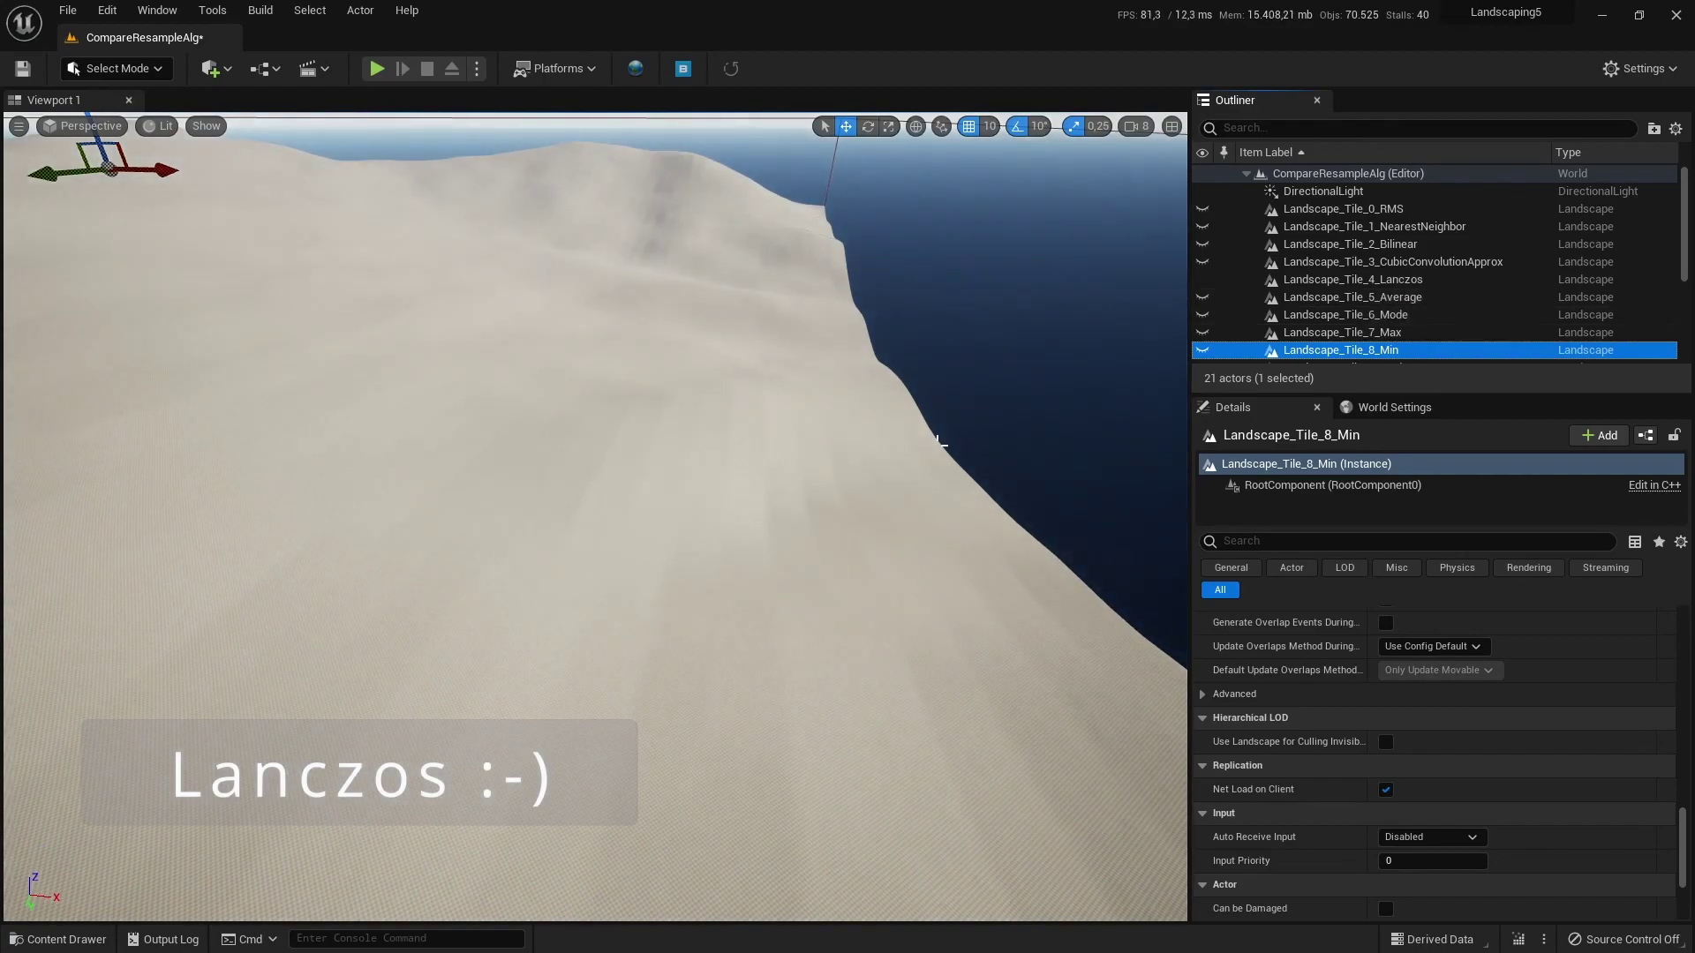
{"action": "left_click", "coordinate": [1202, 280]}
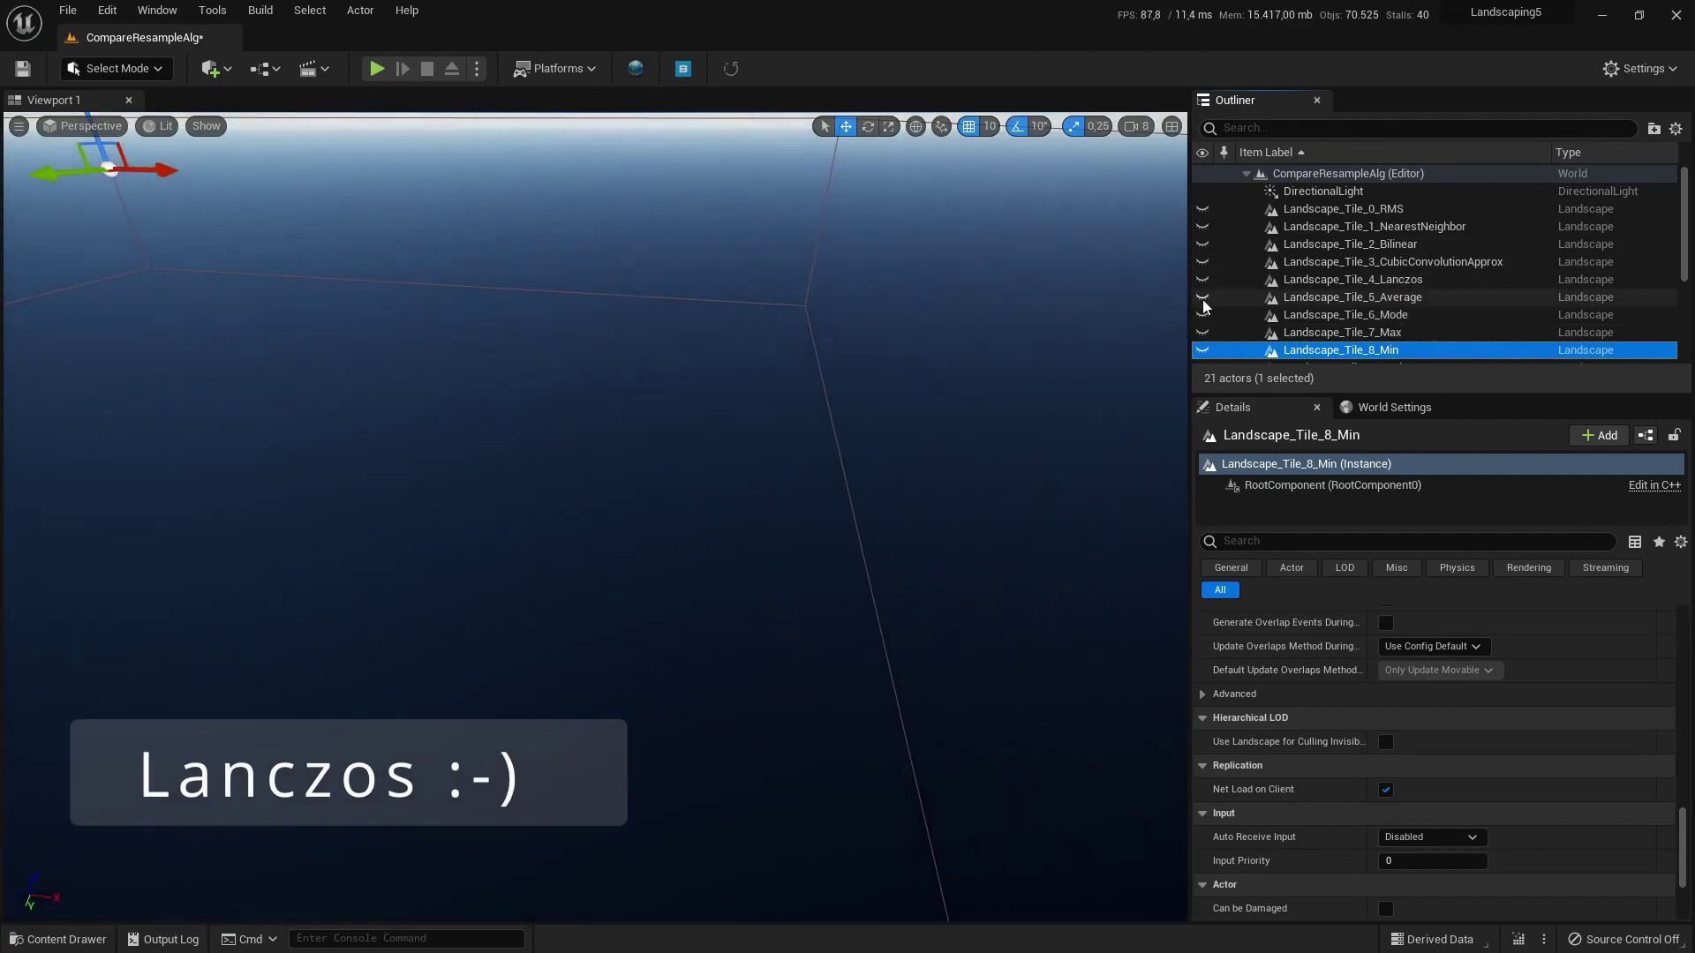
{"action": "left_click", "coordinate": [1202, 298]}
{"action": "right_click_drag", "start_coordinate": [1015, 391], "coordinate": [1051, 411]}
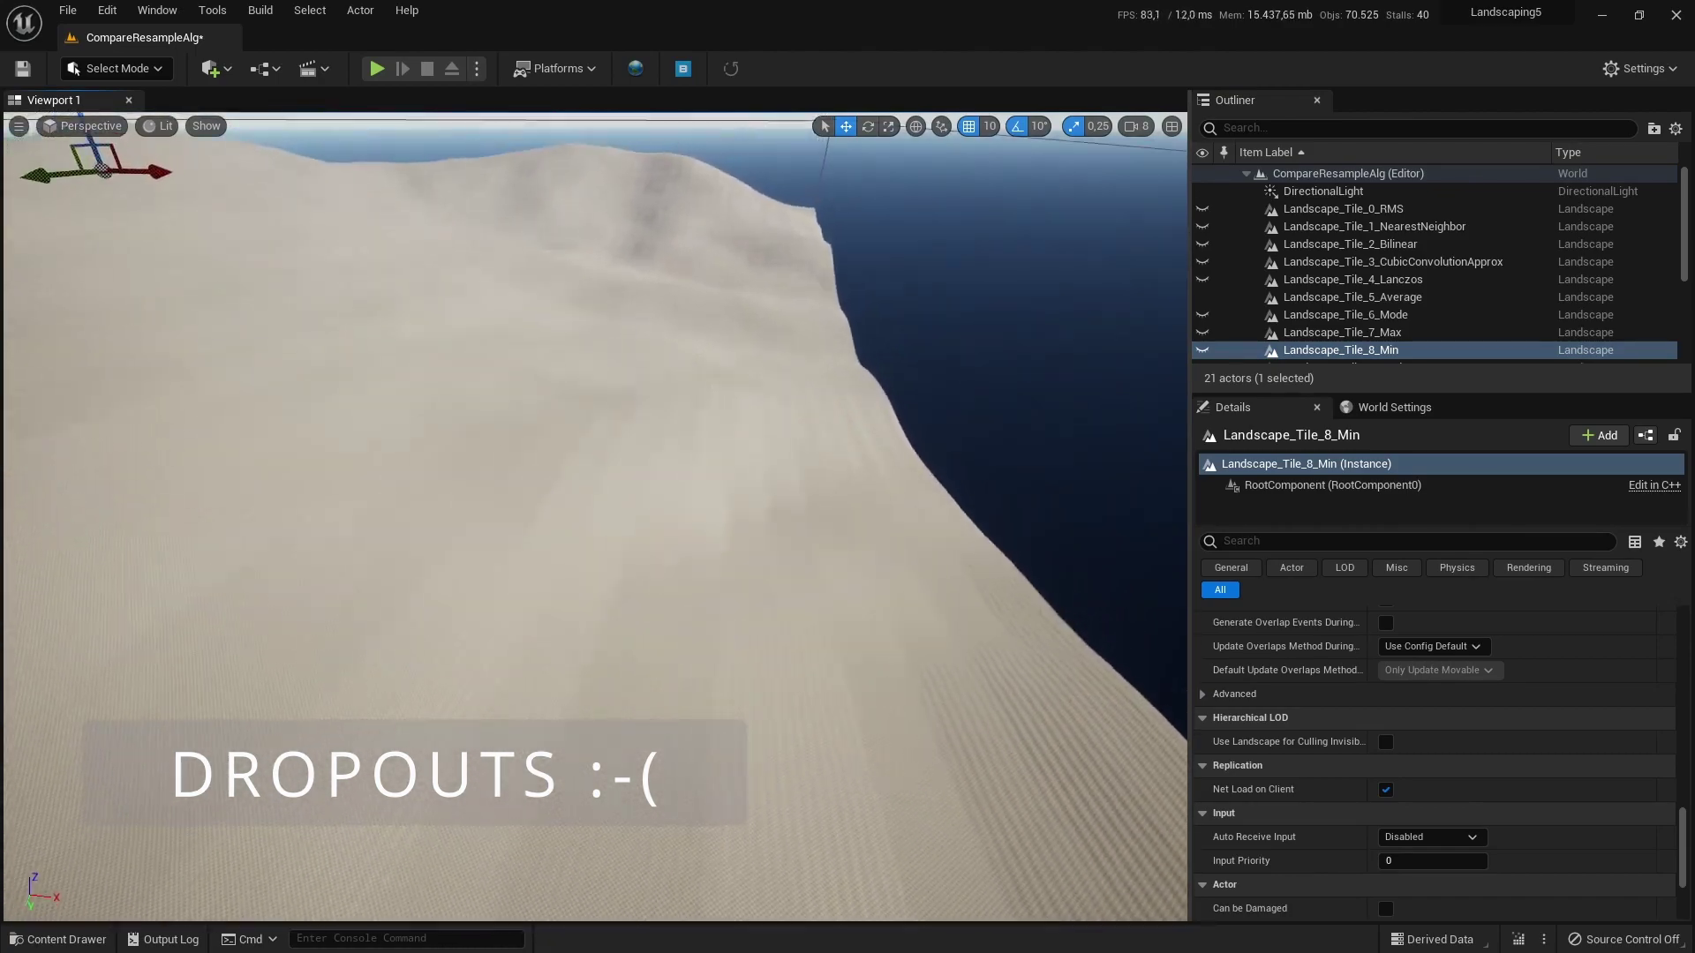
Step: Swap the visible Average tile for Mode, and that one for Max, inspecting each tile's surface and edge
{"action": "left_click", "coordinate": [1202, 298]}
{"action": "left_click", "coordinate": [1202, 315]}
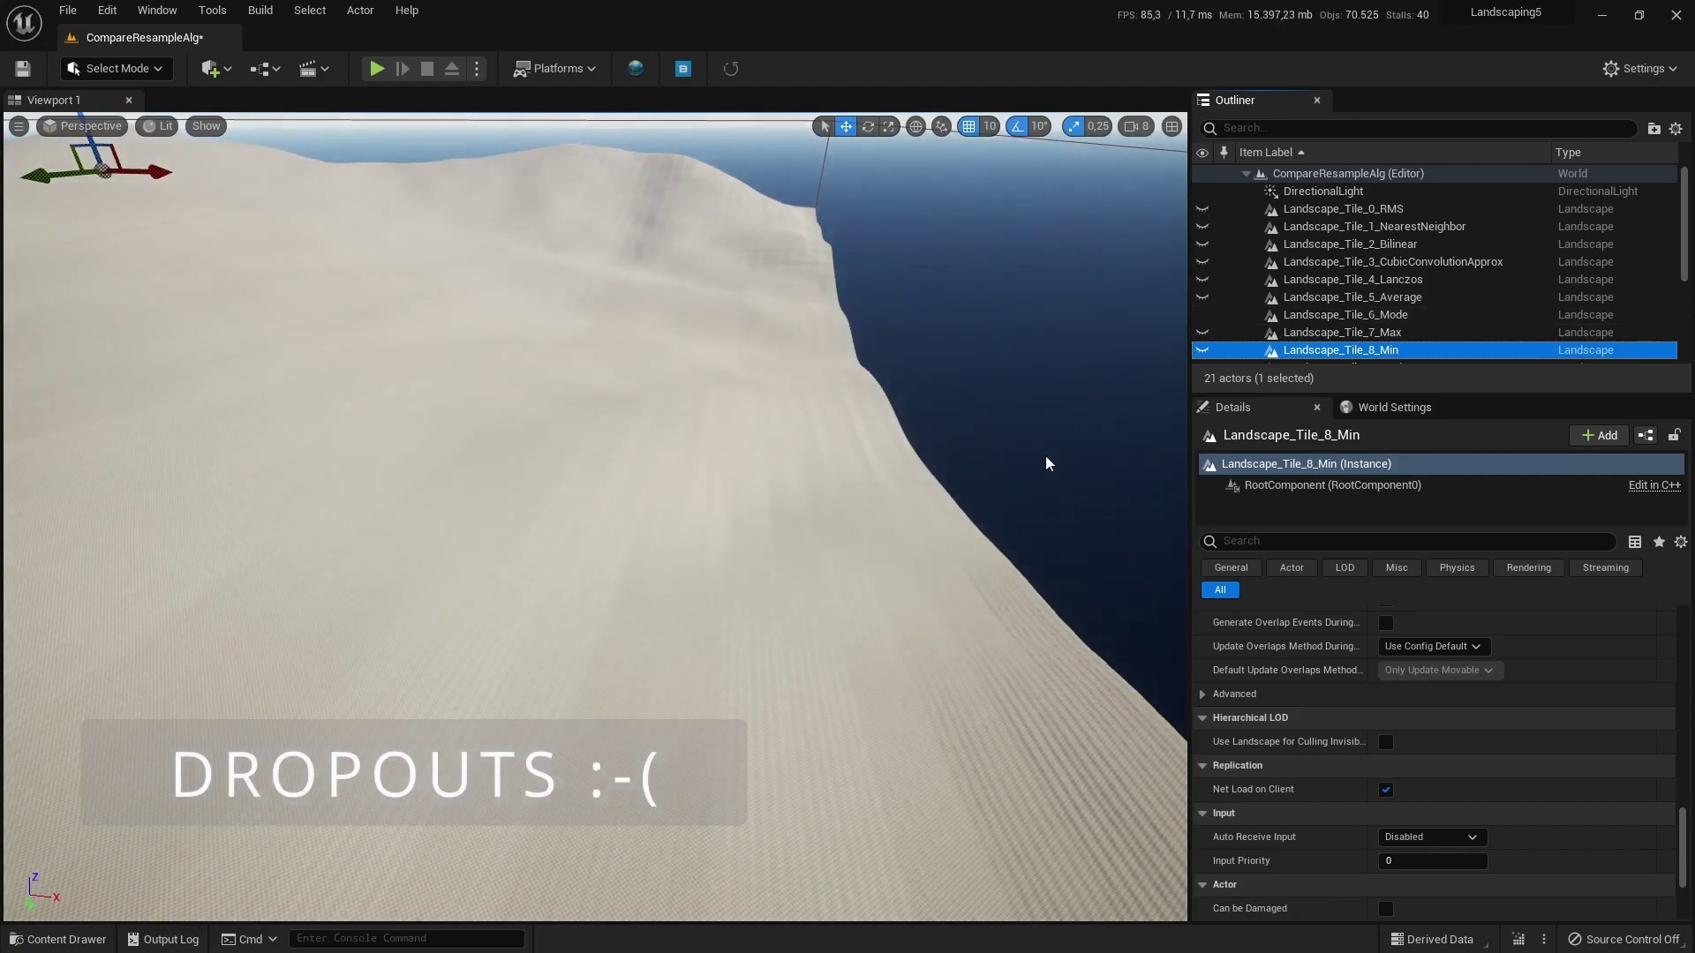
{"action": "right_click_drag", "start_coordinate": [1048, 465], "coordinate": [1045, 445]}
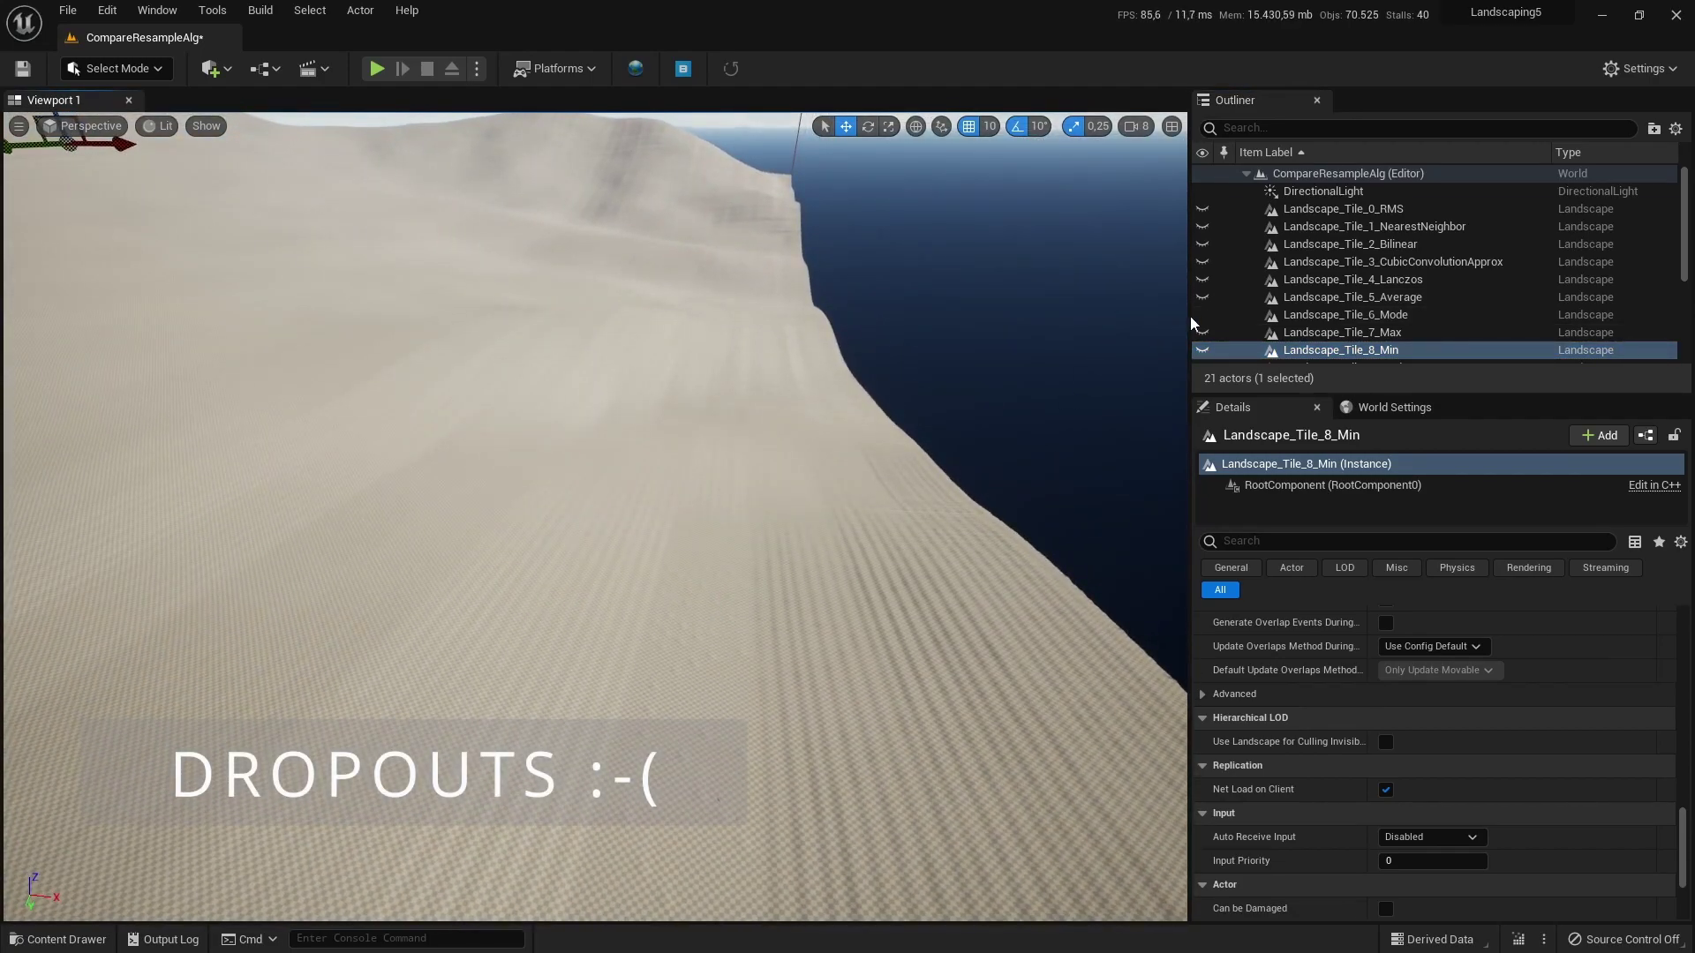
{"action": "left_click", "coordinate": [1203, 315]}
{"action": "left_click", "coordinate": [1202, 332]}
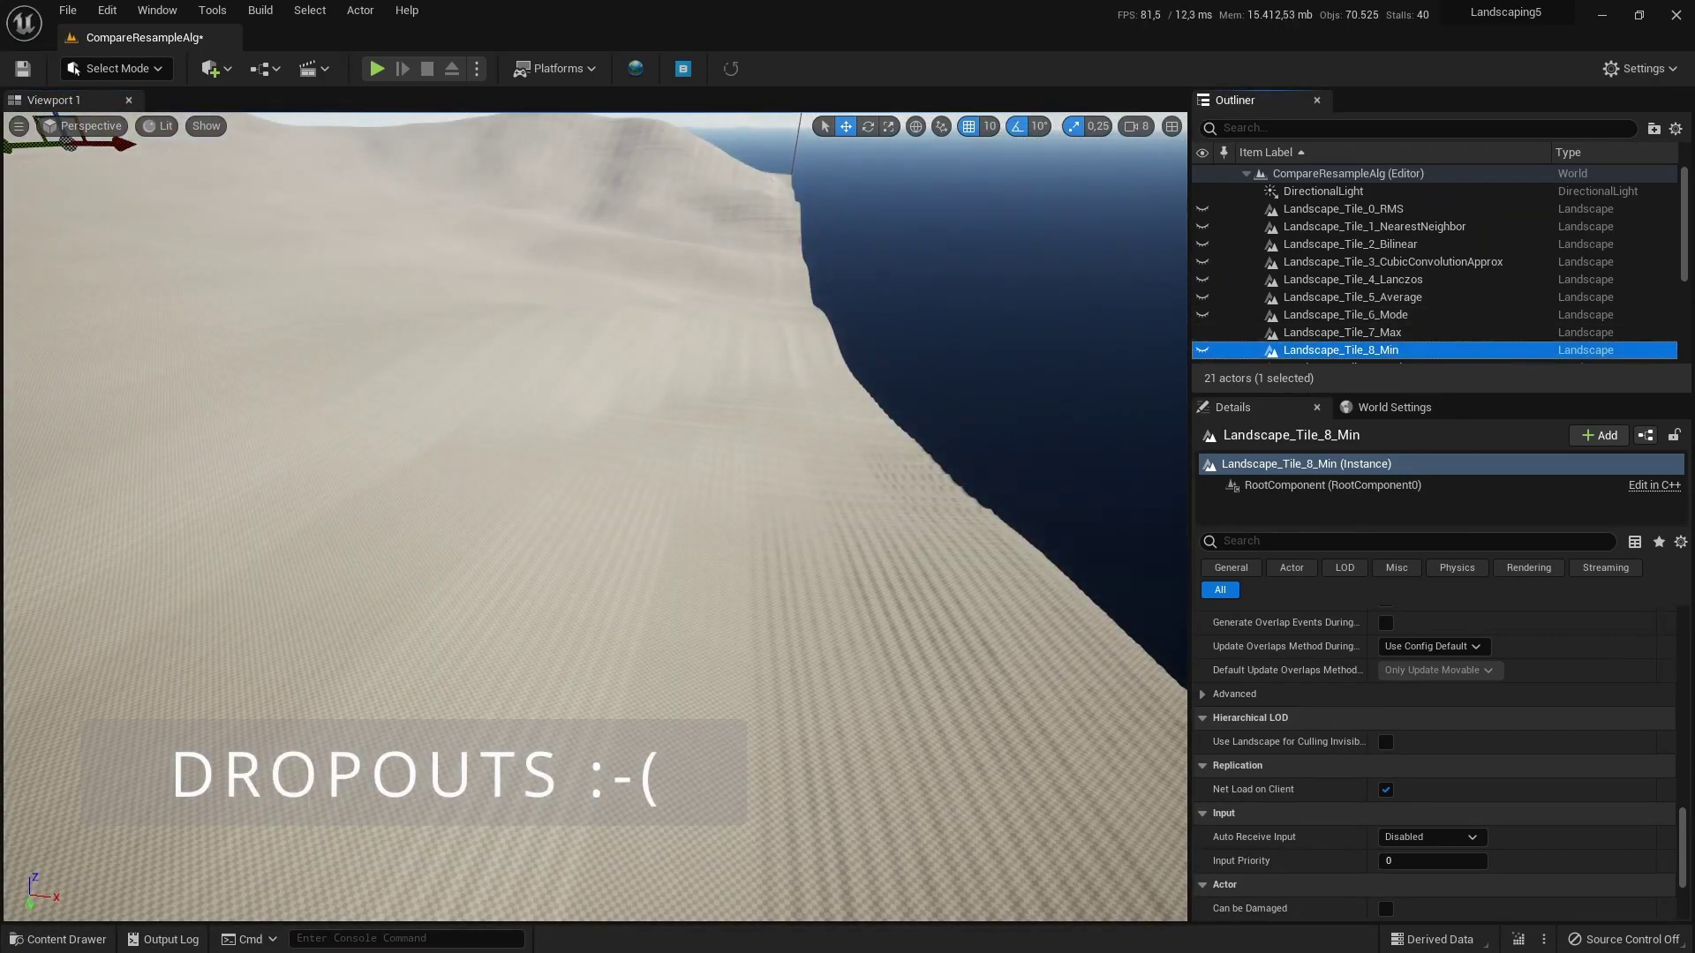
{"action": "key", "text": "a"}
{"action": "key", "text": "d"}
Step: Replace the Max tile with Landscape_Tile_8_Min, inspect its surface for dropouts and hide it again
{"action": "left_click", "coordinate": [1203, 332]}
{"action": "left_click", "coordinate": [1203, 349]}
{"action": "scroll", "coordinate": [1208, 353], "scroll_direction": "down", "scroll_amount": 2}
{"action": "right_click_drag", "start_coordinate": [825, 543], "coordinate": [890, 535]}
{"action": "left_click", "coordinate": [1202, 265]}
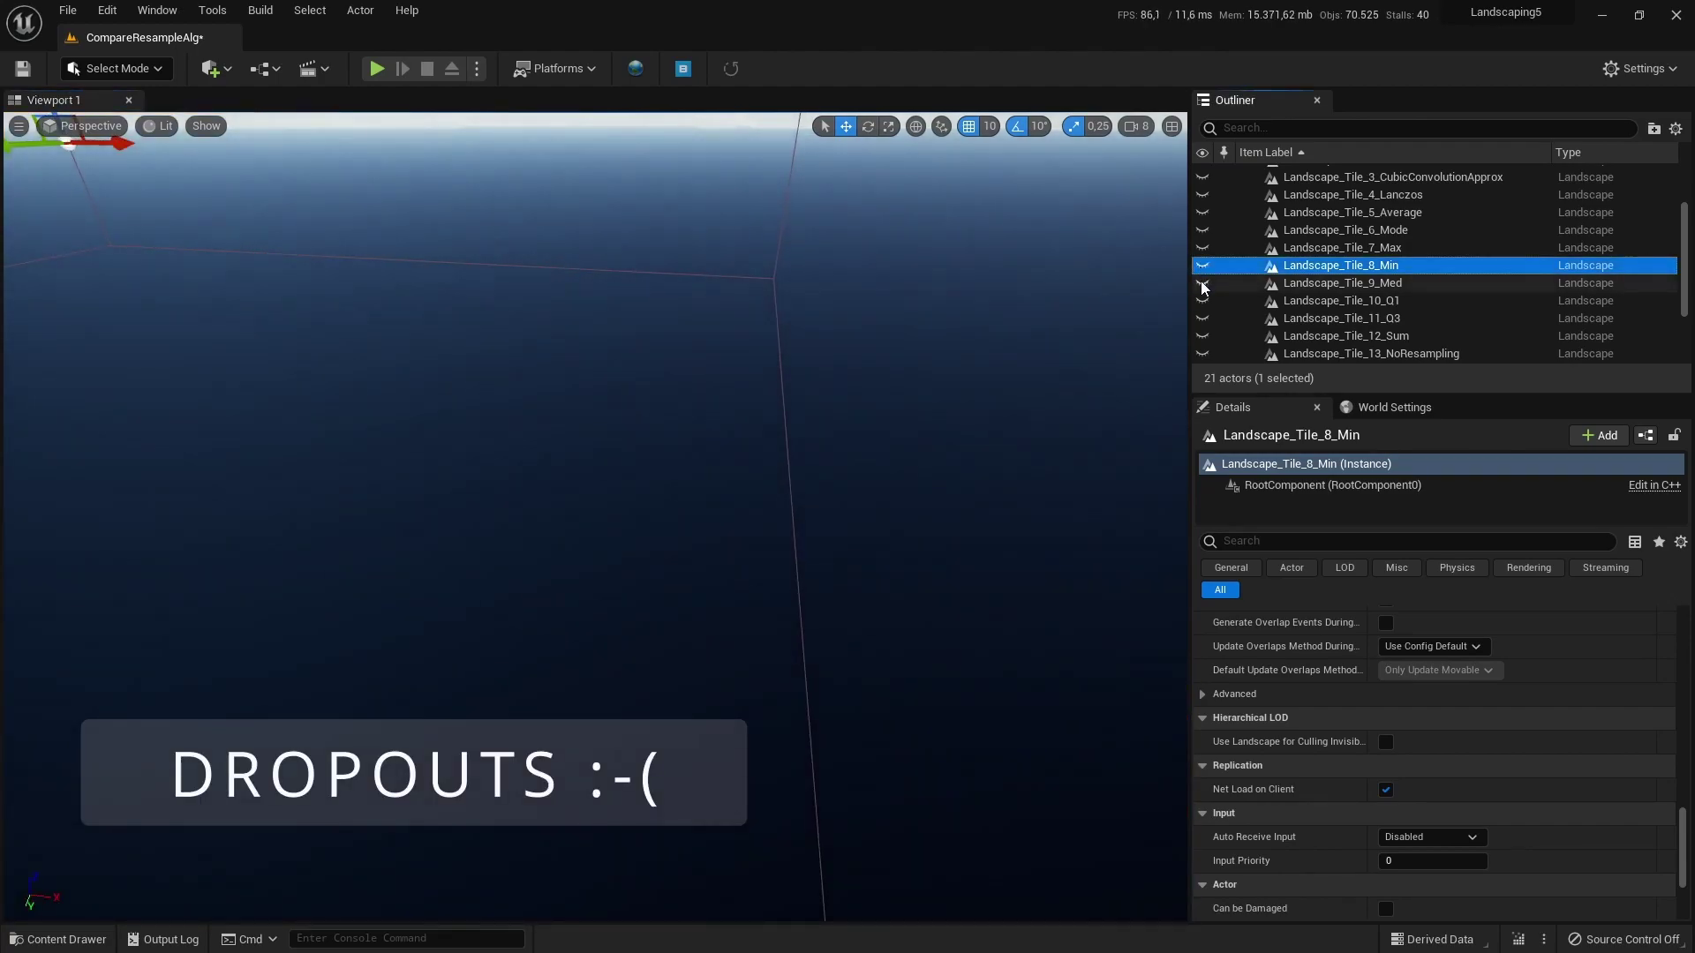
Step: Show the Landscape_Tile_9_Med tile, swap it for Landscape_Tile_10_Q1 and inspect the surface of each
{"action": "left_click", "coordinate": [1203, 282]}
{"action": "key", "text": "d"}
{"action": "left_click", "coordinate": [1202, 283]}
{"action": "left_click", "coordinate": [1203, 300]}
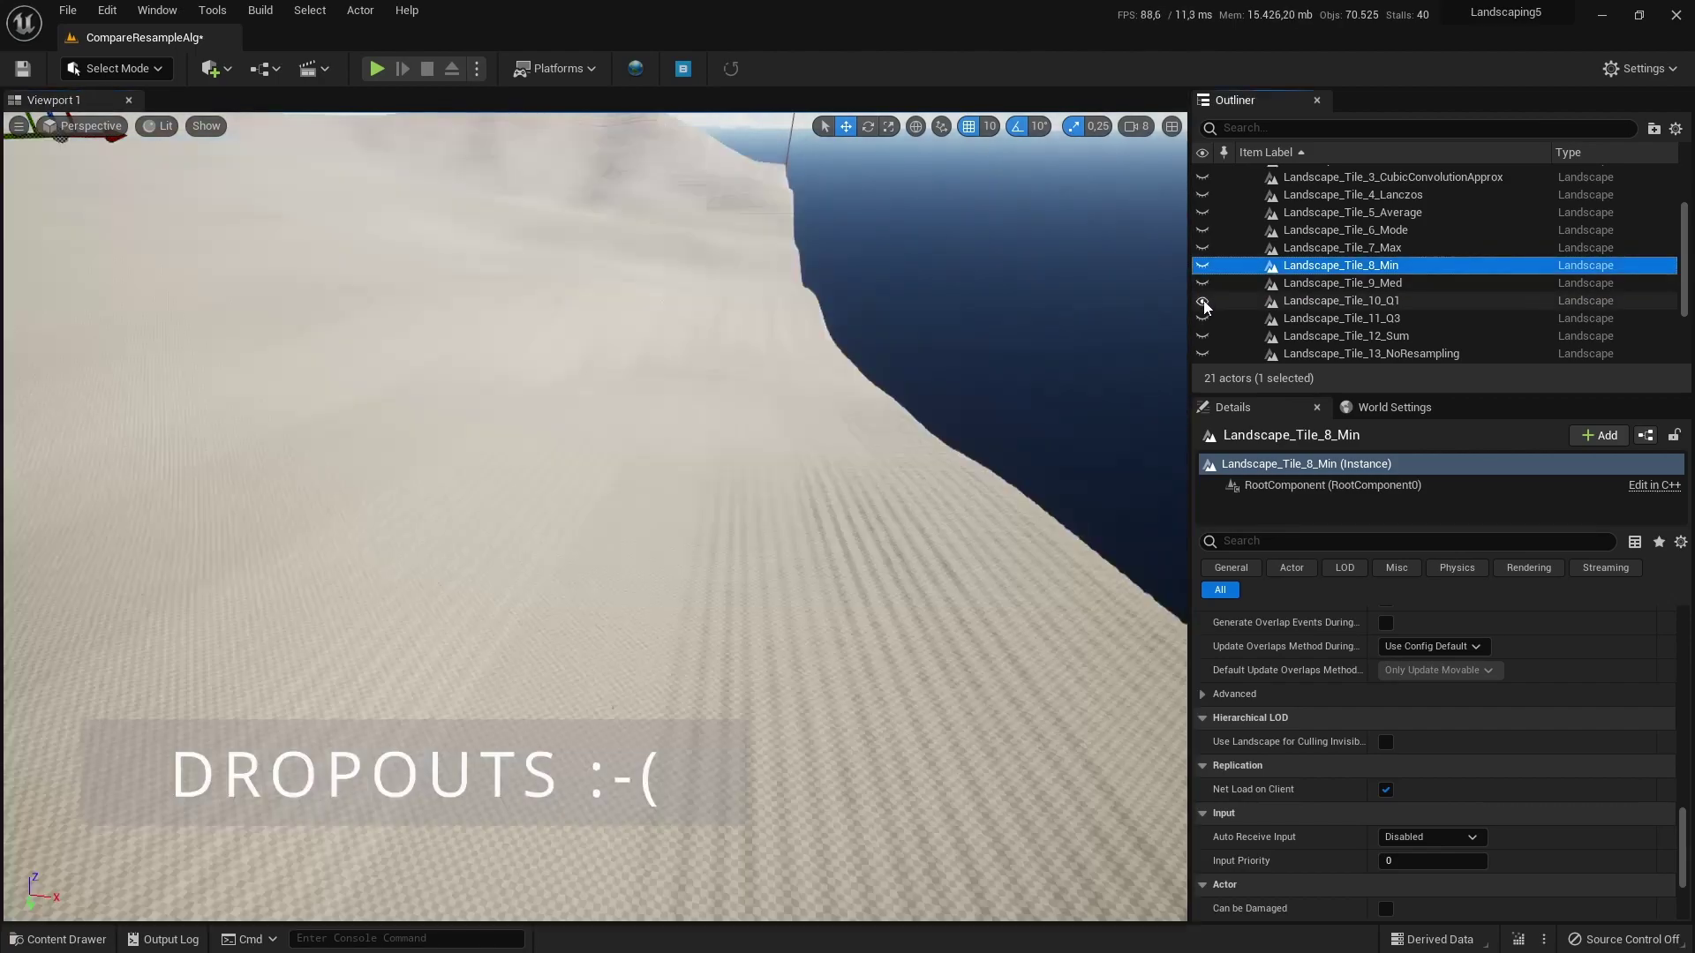
{"action": "key", "text": "a"}
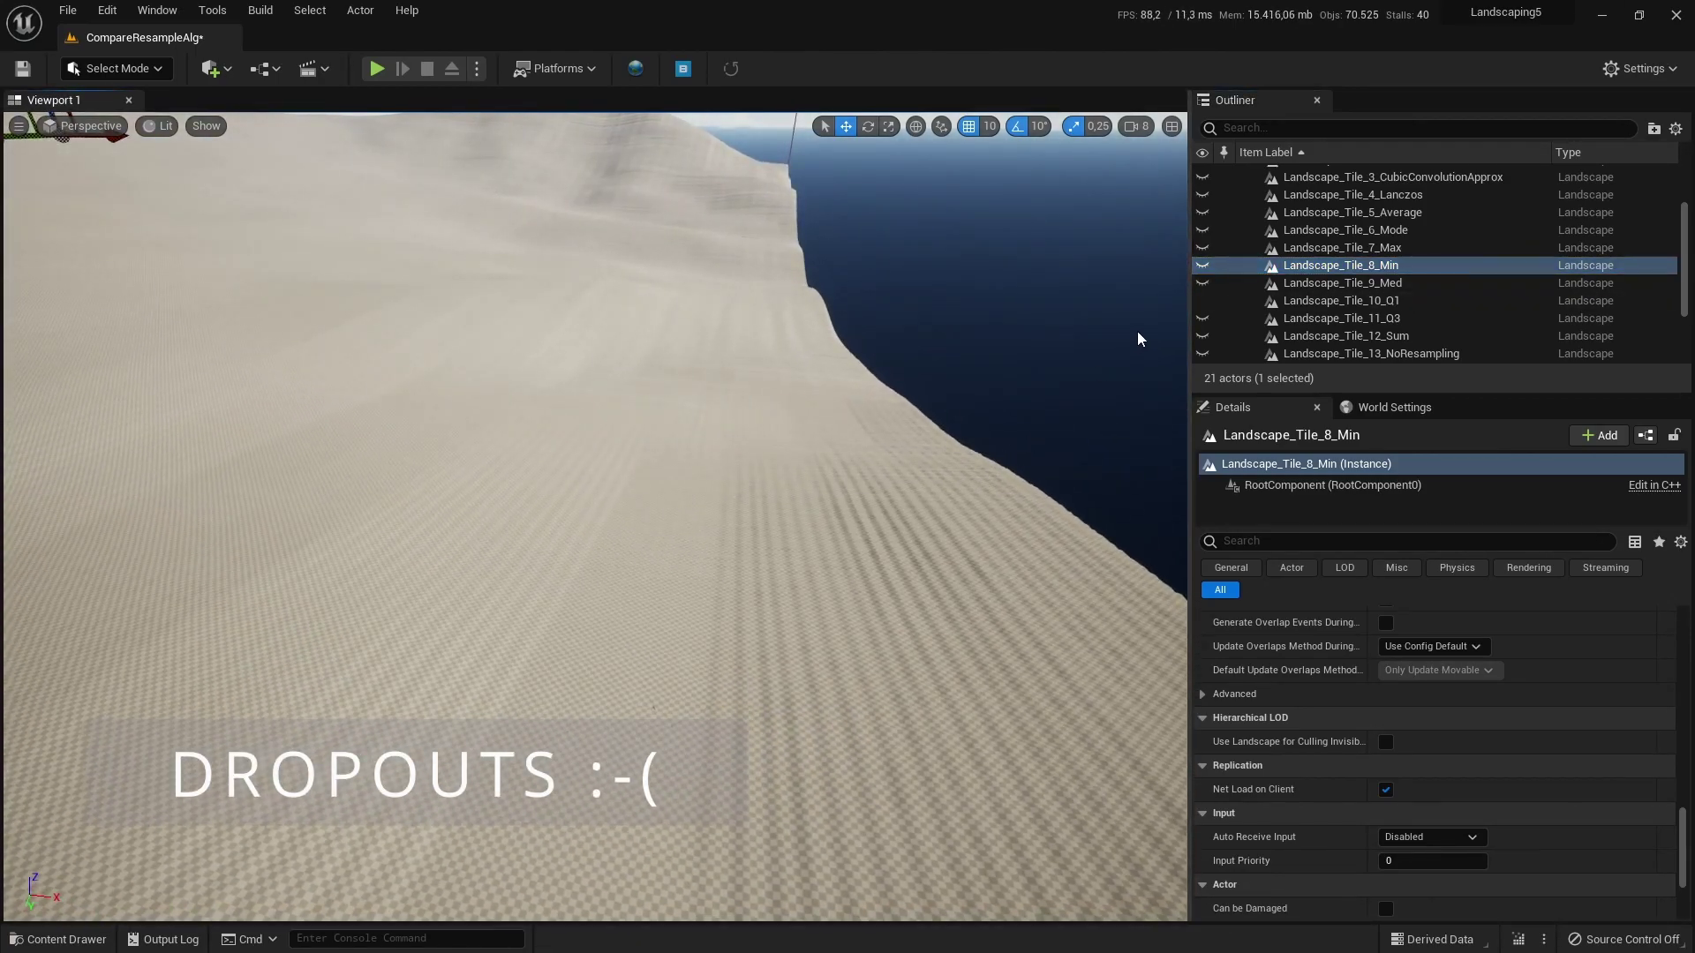
Step: Hide the Q1 tile, show Landscape_Tile_11_Q3 in its place and examine its surface and edge for dropouts
{"action": "left_click", "coordinate": [1203, 300]}
{"action": "left_click", "coordinate": [1204, 318]}
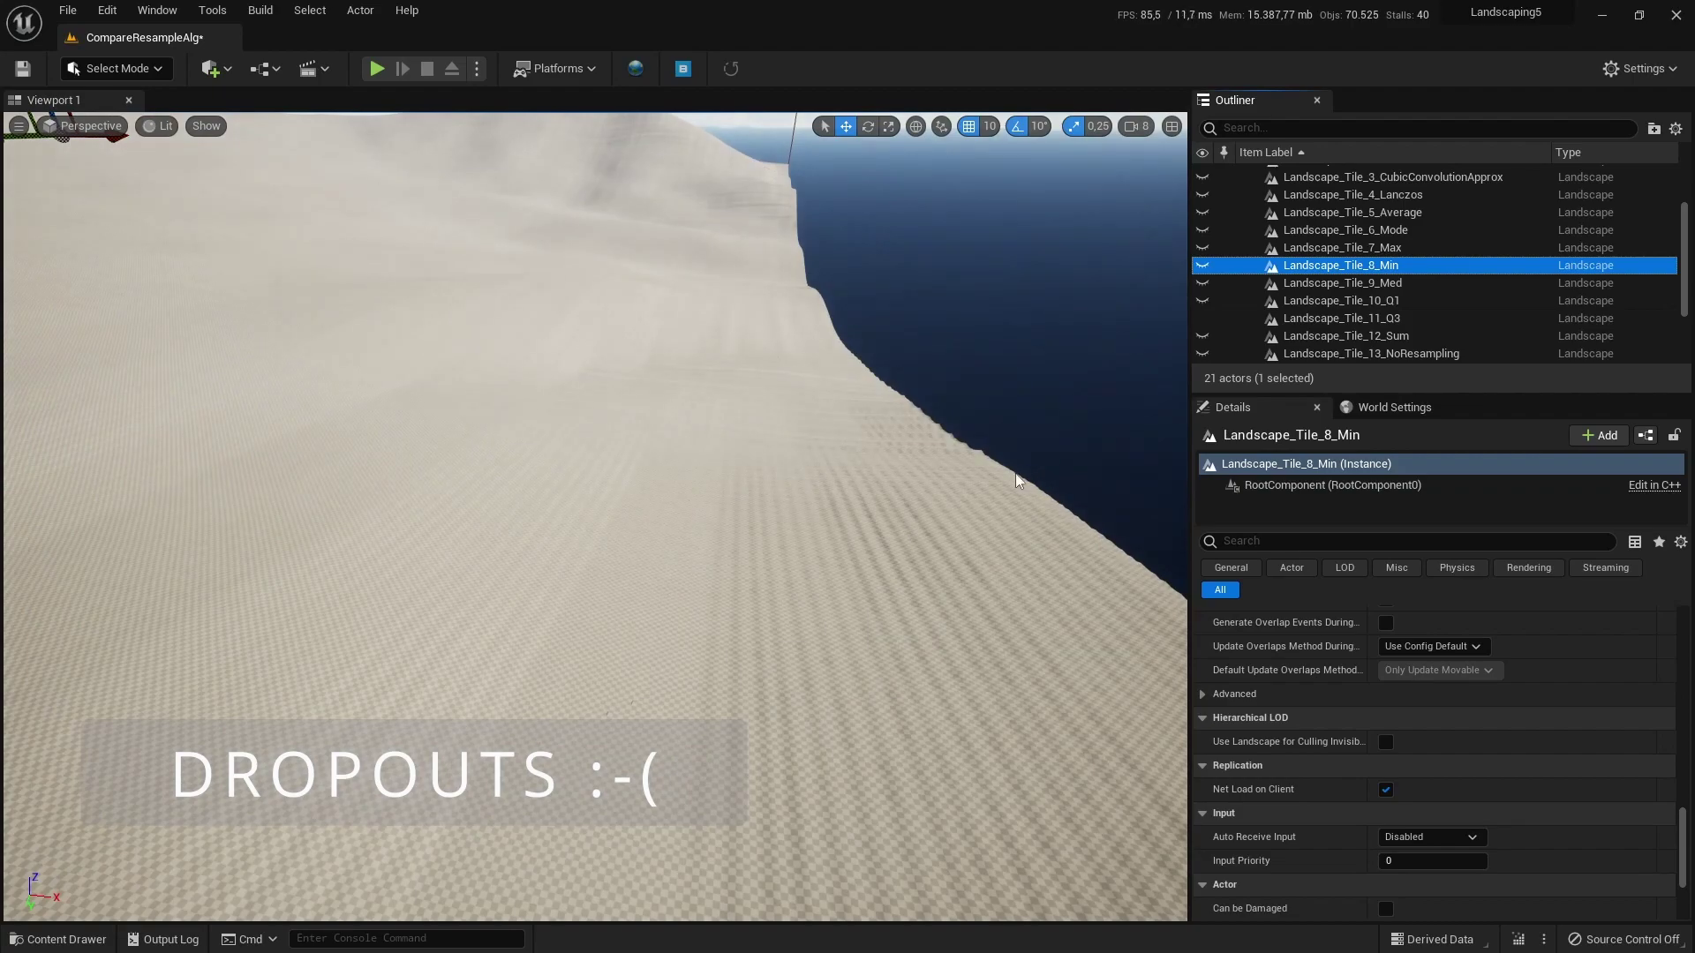
{"action": "right_click", "coordinate": [1005, 477]}
{"action": "key", "text": "a"}
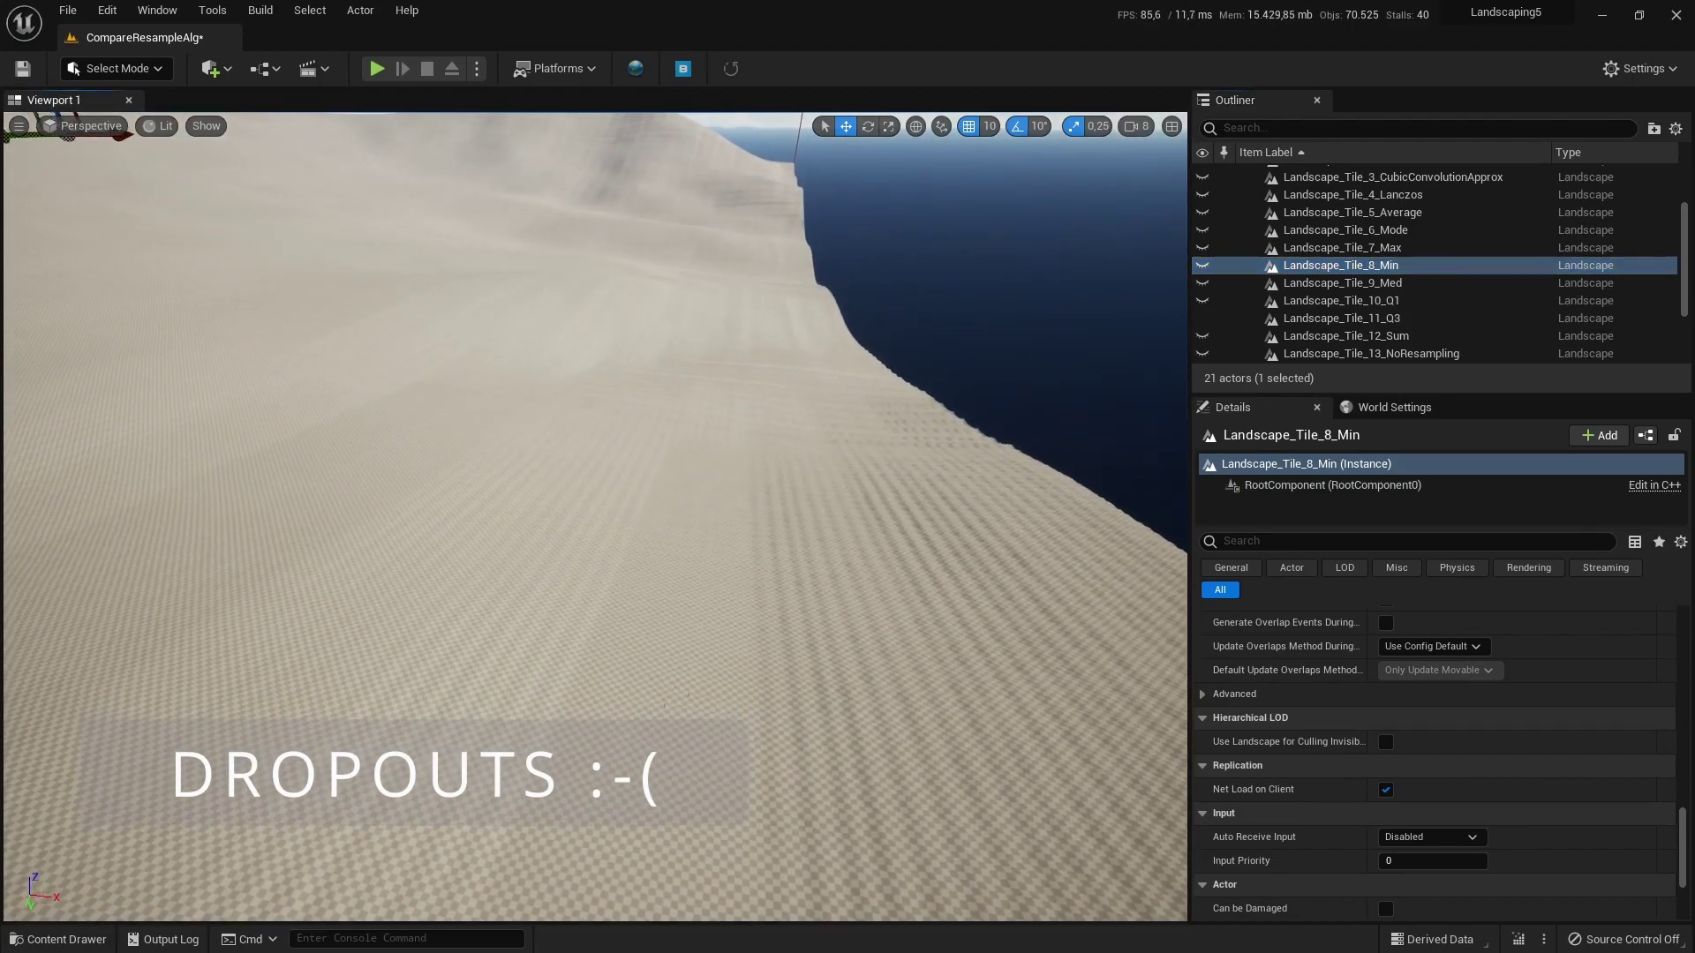
{"action": "key", "text": "a"}
{"action": "right_click_drag", "start_coordinate": [1005, 477], "coordinate": [1089, 477]}
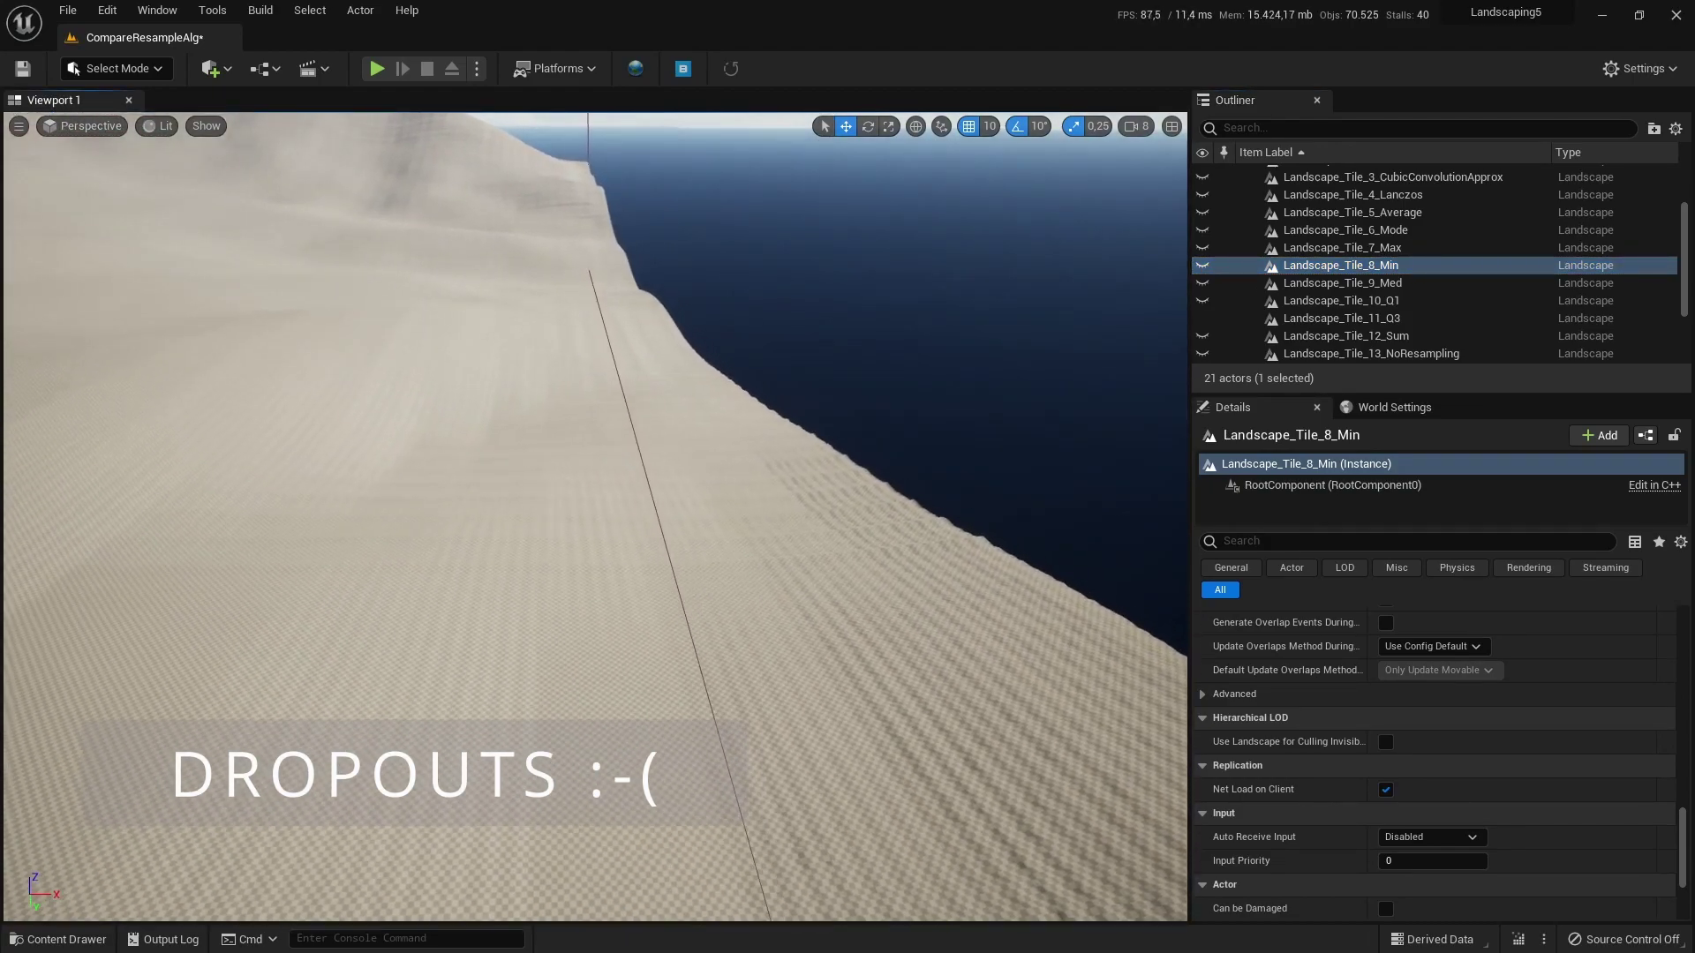
Step: Swap the Q3 tile for Landscape_Tile_12_Sum, inspect its surface and hide it again
{"action": "left_click", "coordinate": [1342, 318]}
{"action": "left_click", "coordinate": [1202, 318]}
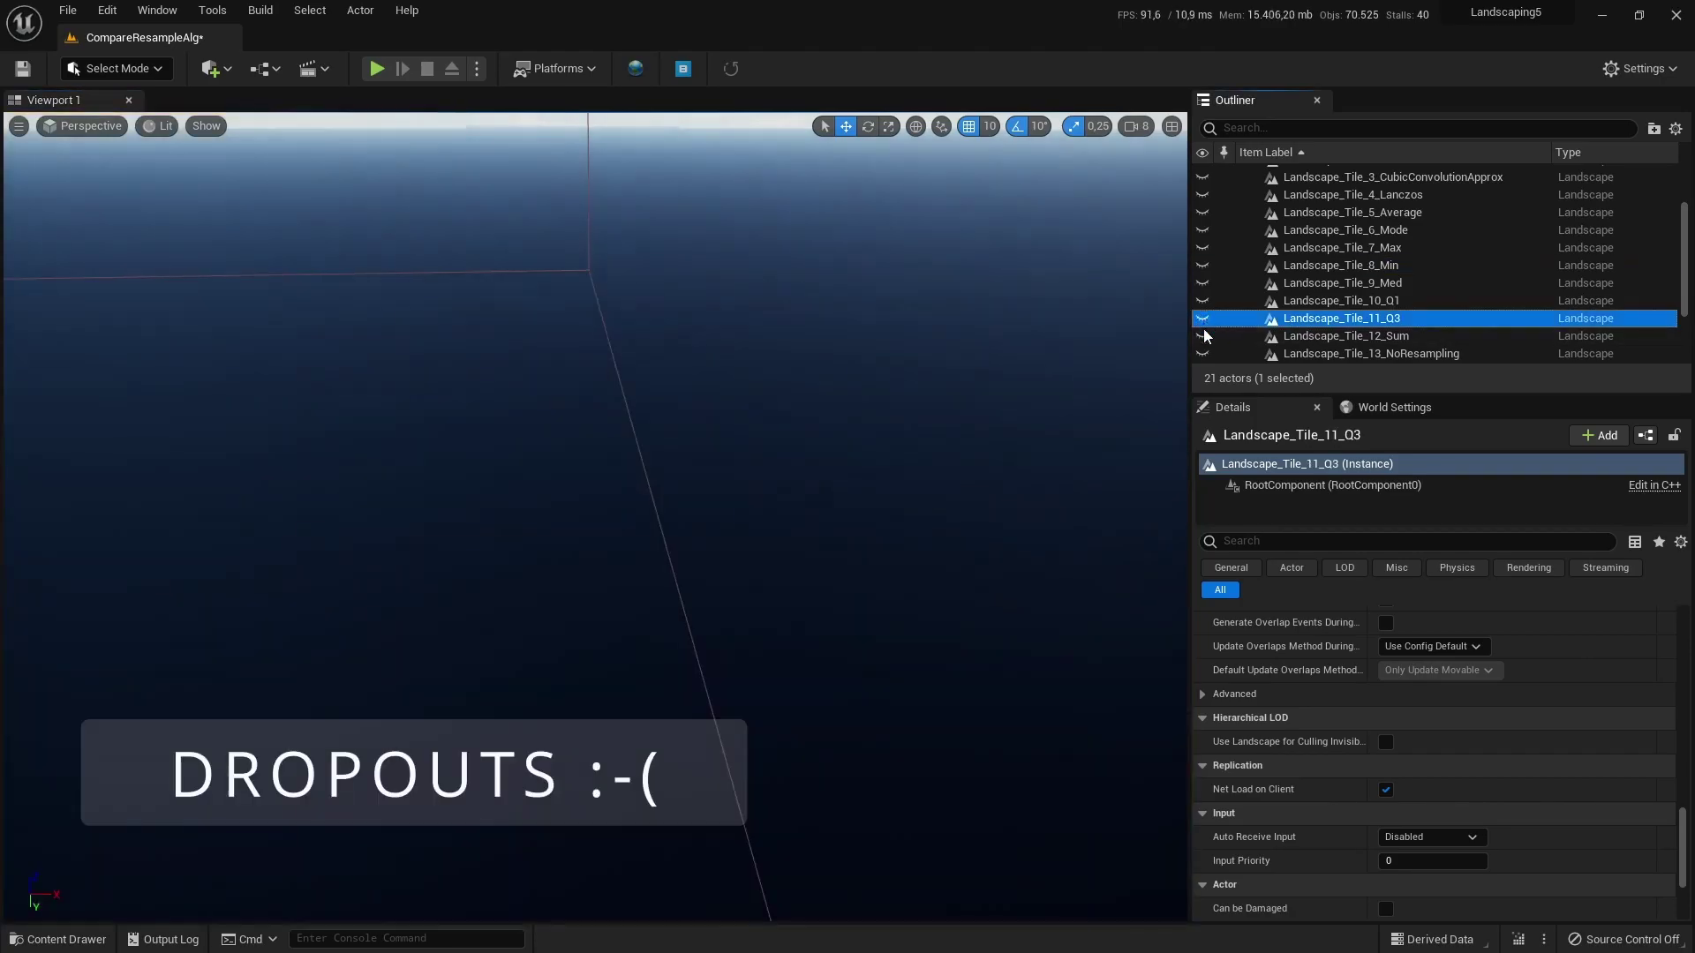
{"action": "left_click", "coordinate": [1203, 337]}
{"action": "right_click", "coordinate": [1005, 441]}
{"action": "key", "text": "a"}
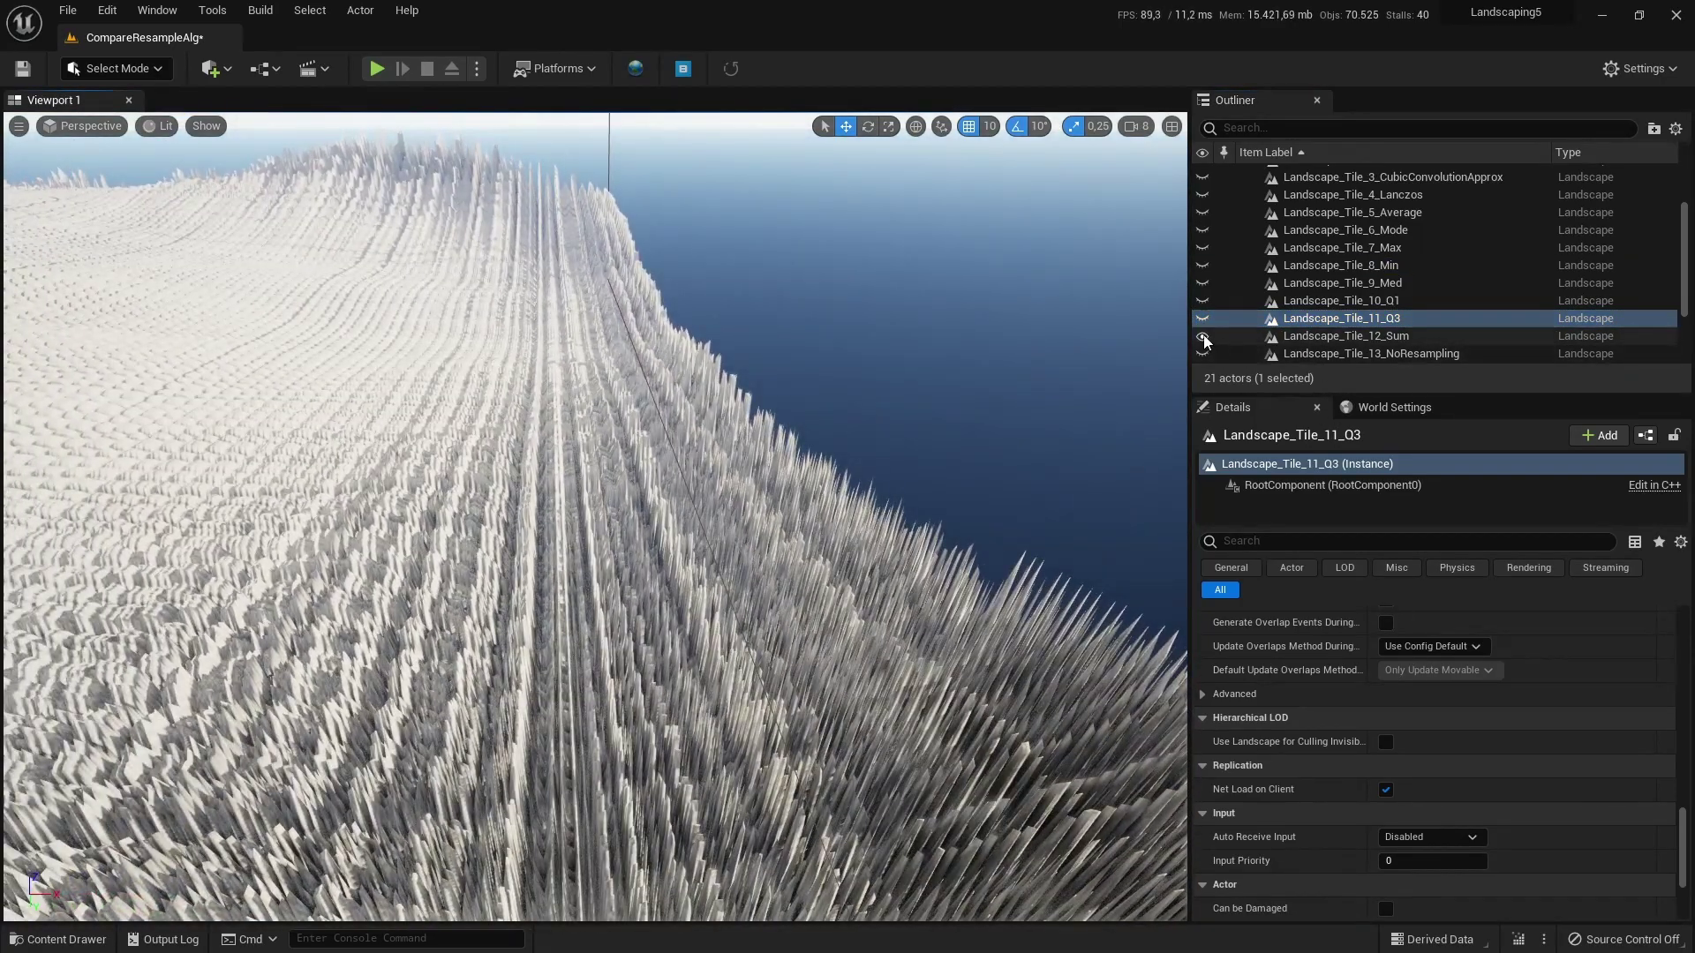
{"action": "left_click", "coordinate": [1203, 337]}
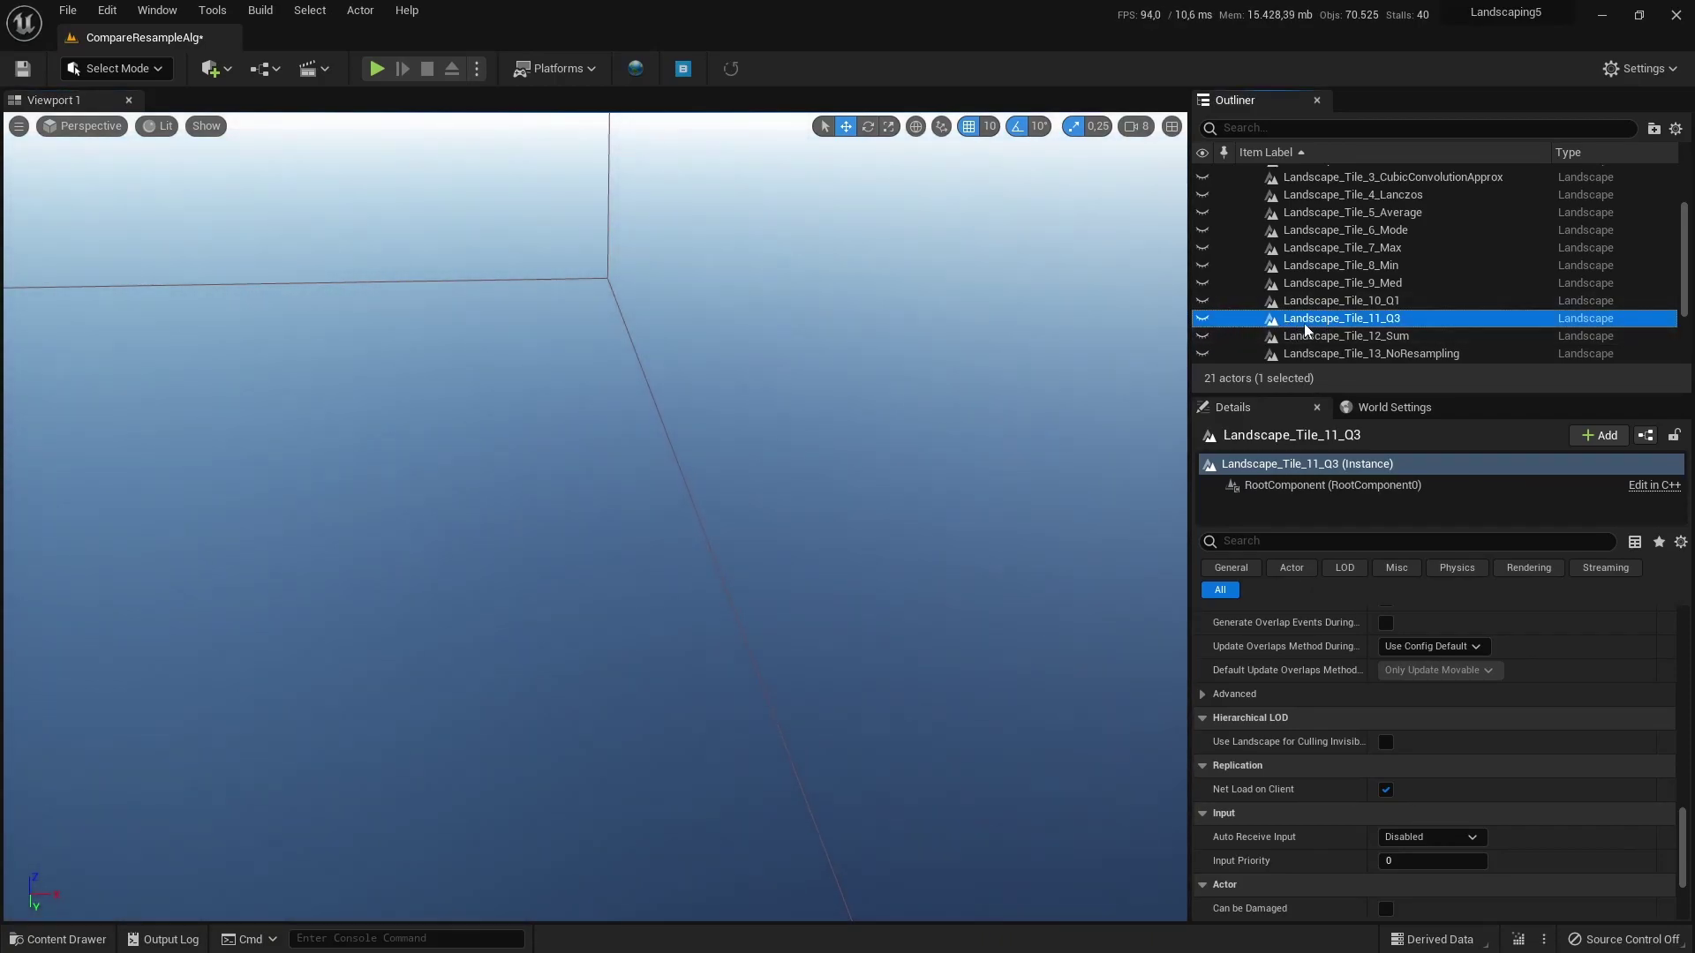
Step: Show the Landscape_Tile_14_Bilinear_Mat tile and look over its textured surface up close
{"action": "scroll", "coordinate": [1280, 328], "scroll_direction": "down", "scroll_amount": 3}
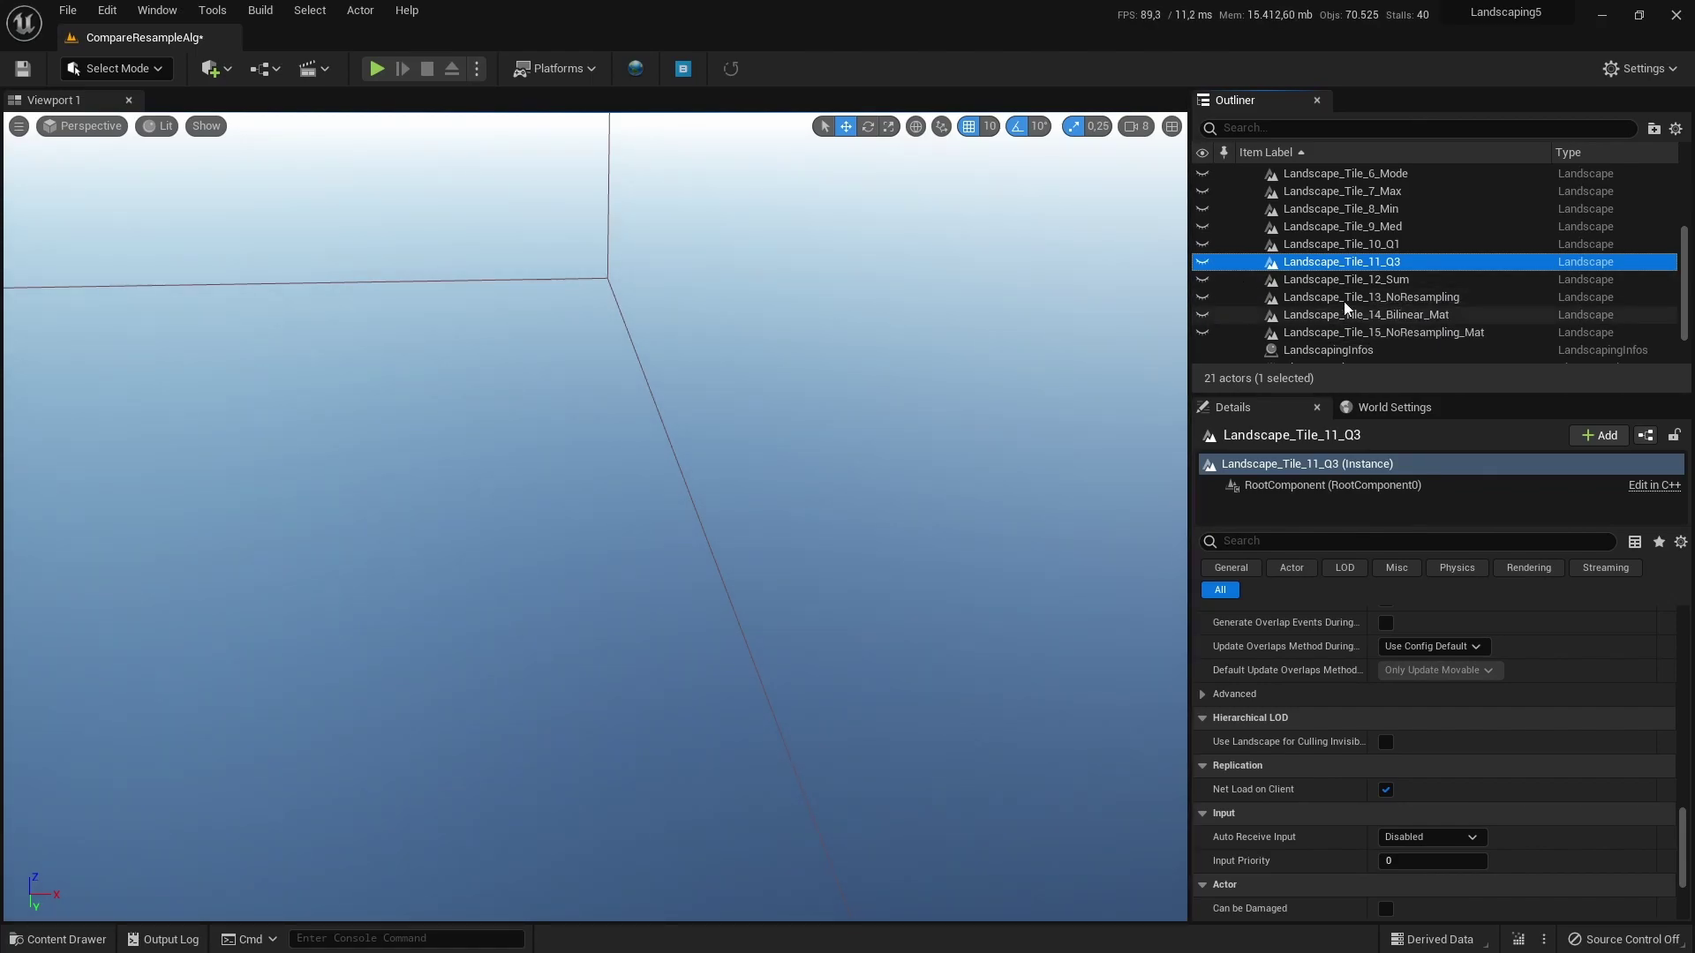
{"action": "left_click", "coordinate": [1203, 315]}
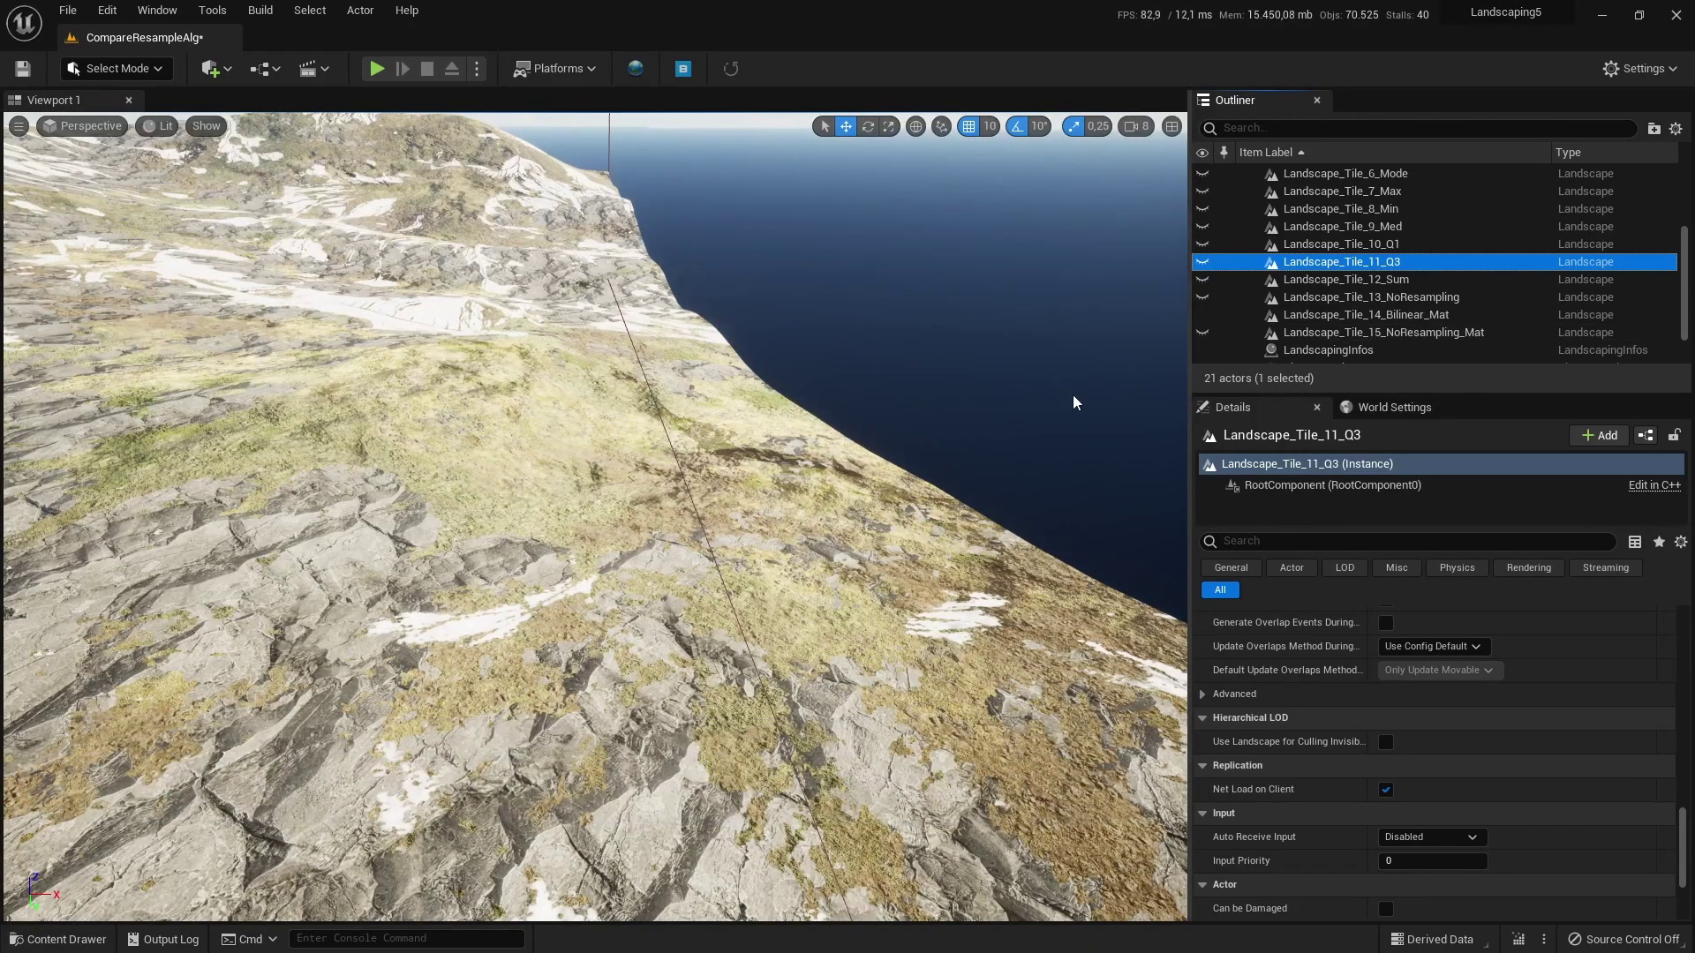
{"action": "right_click_drag", "start_coordinate": [1176, 443], "coordinate": [909, 367]}
{"action": "right_click_drag", "start_coordinate": [1012, 552], "coordinate": [1021, 529]}
{"action": "right_click_drag", "start_coordinate": [1179, 389], "coordinate": [1179, 388]}
{"action": "right_click_drag", "start_coordinate": [782, 577], "coordinate": [783, 577]}
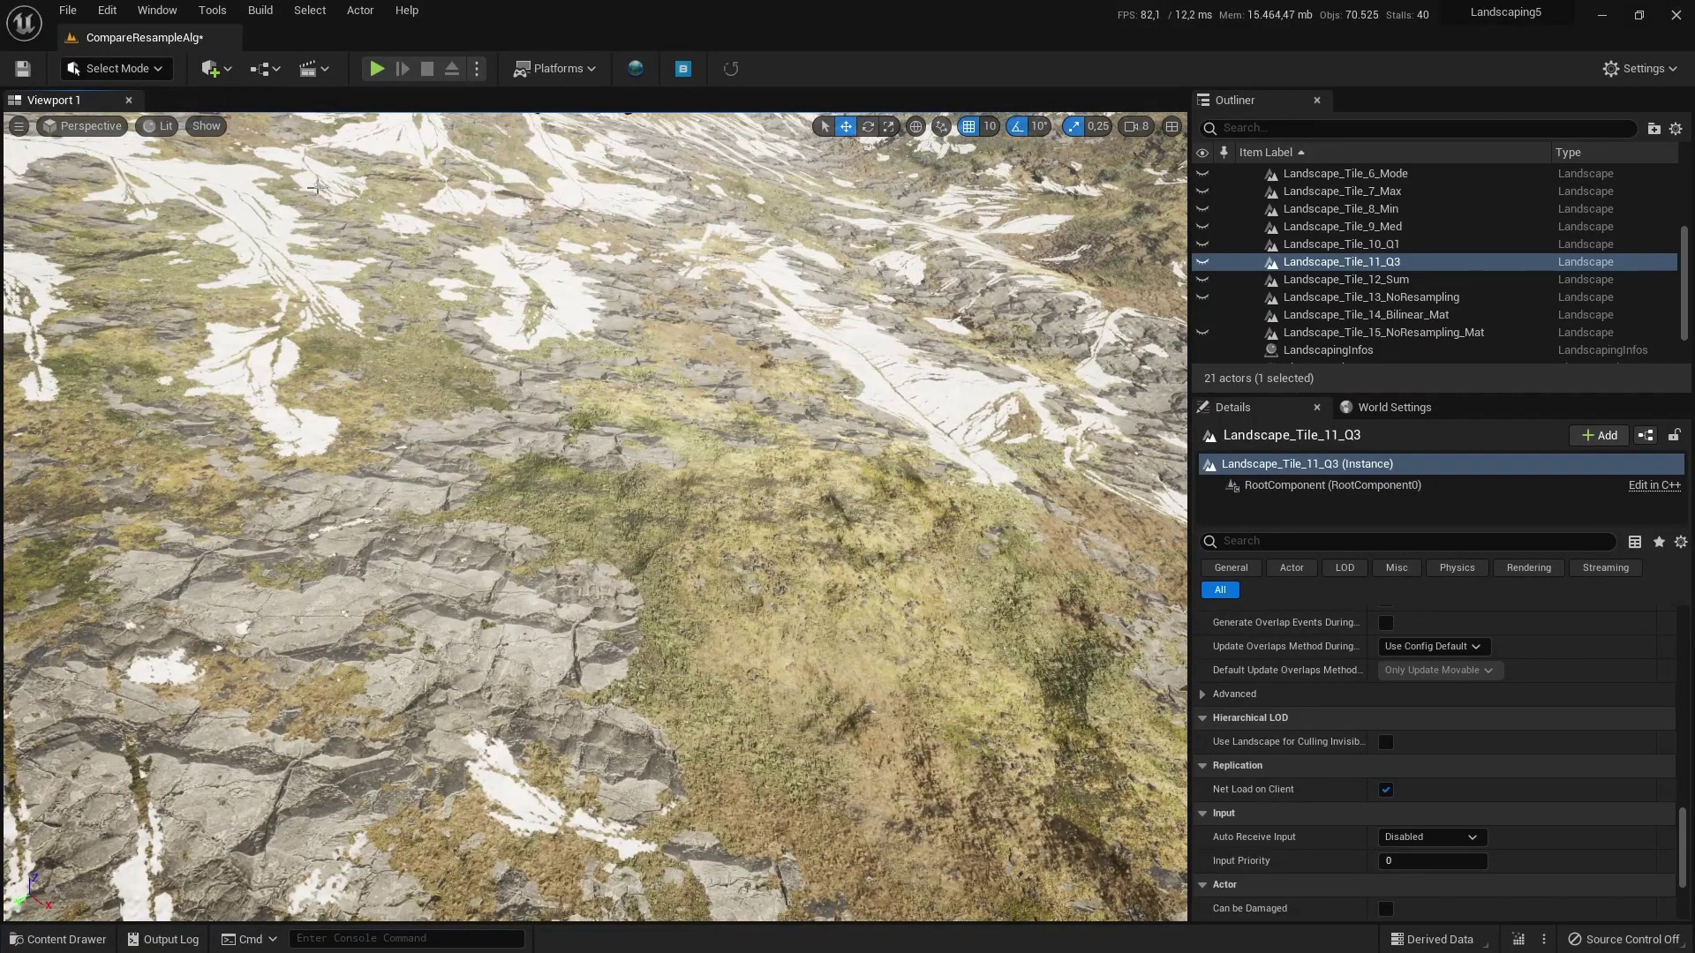
Step: Switch to Landscape mode and view the Bilinear_Mat tile's surface up close from the Top view
{"action": "left_click", "coordinate": [103, 68]}
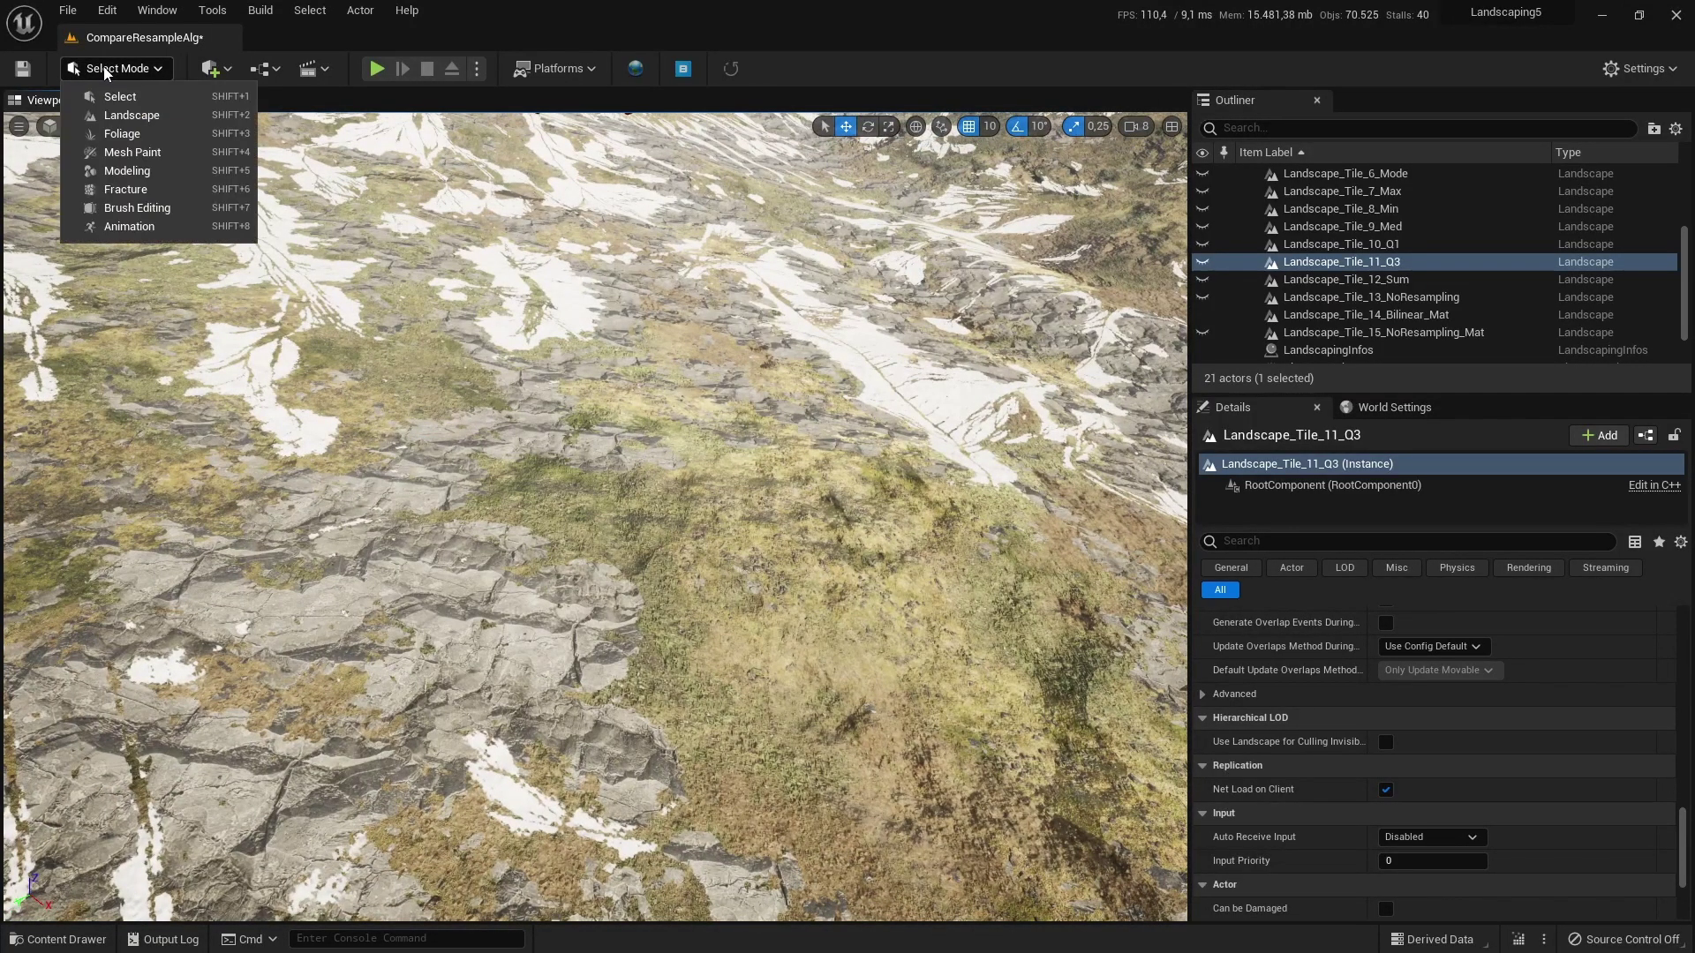
{"action": "left_click", "coordinate": [147, 115]}
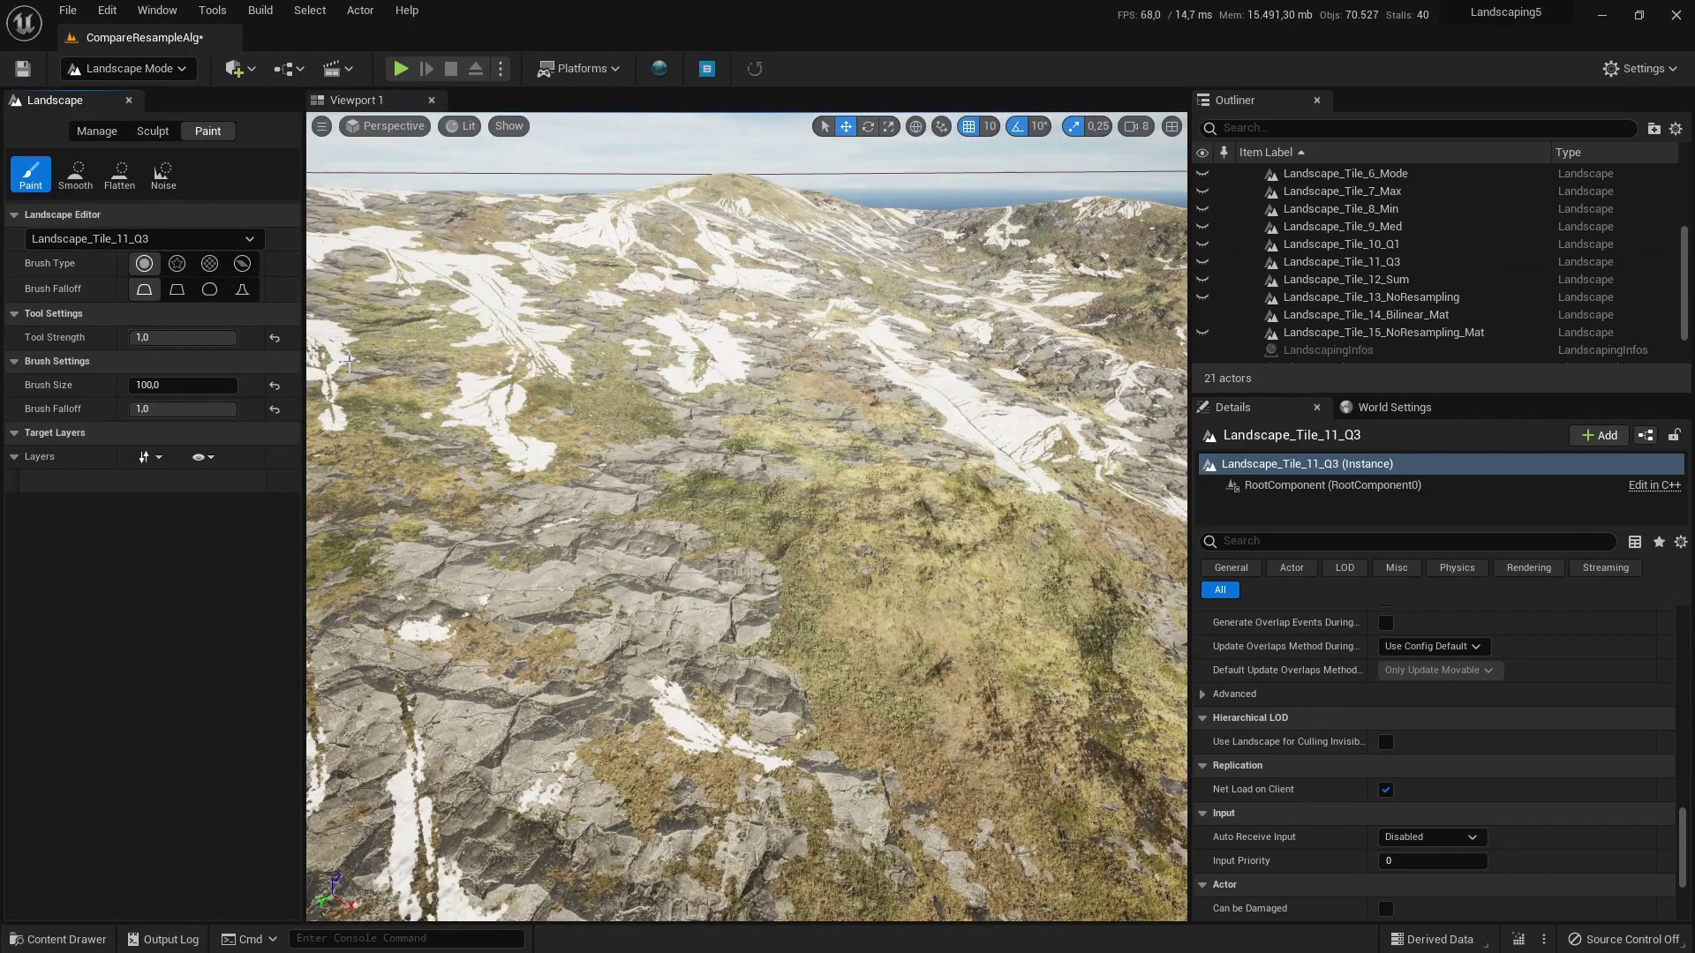
{"action": "left_click", "coordinate": [368, 126]}
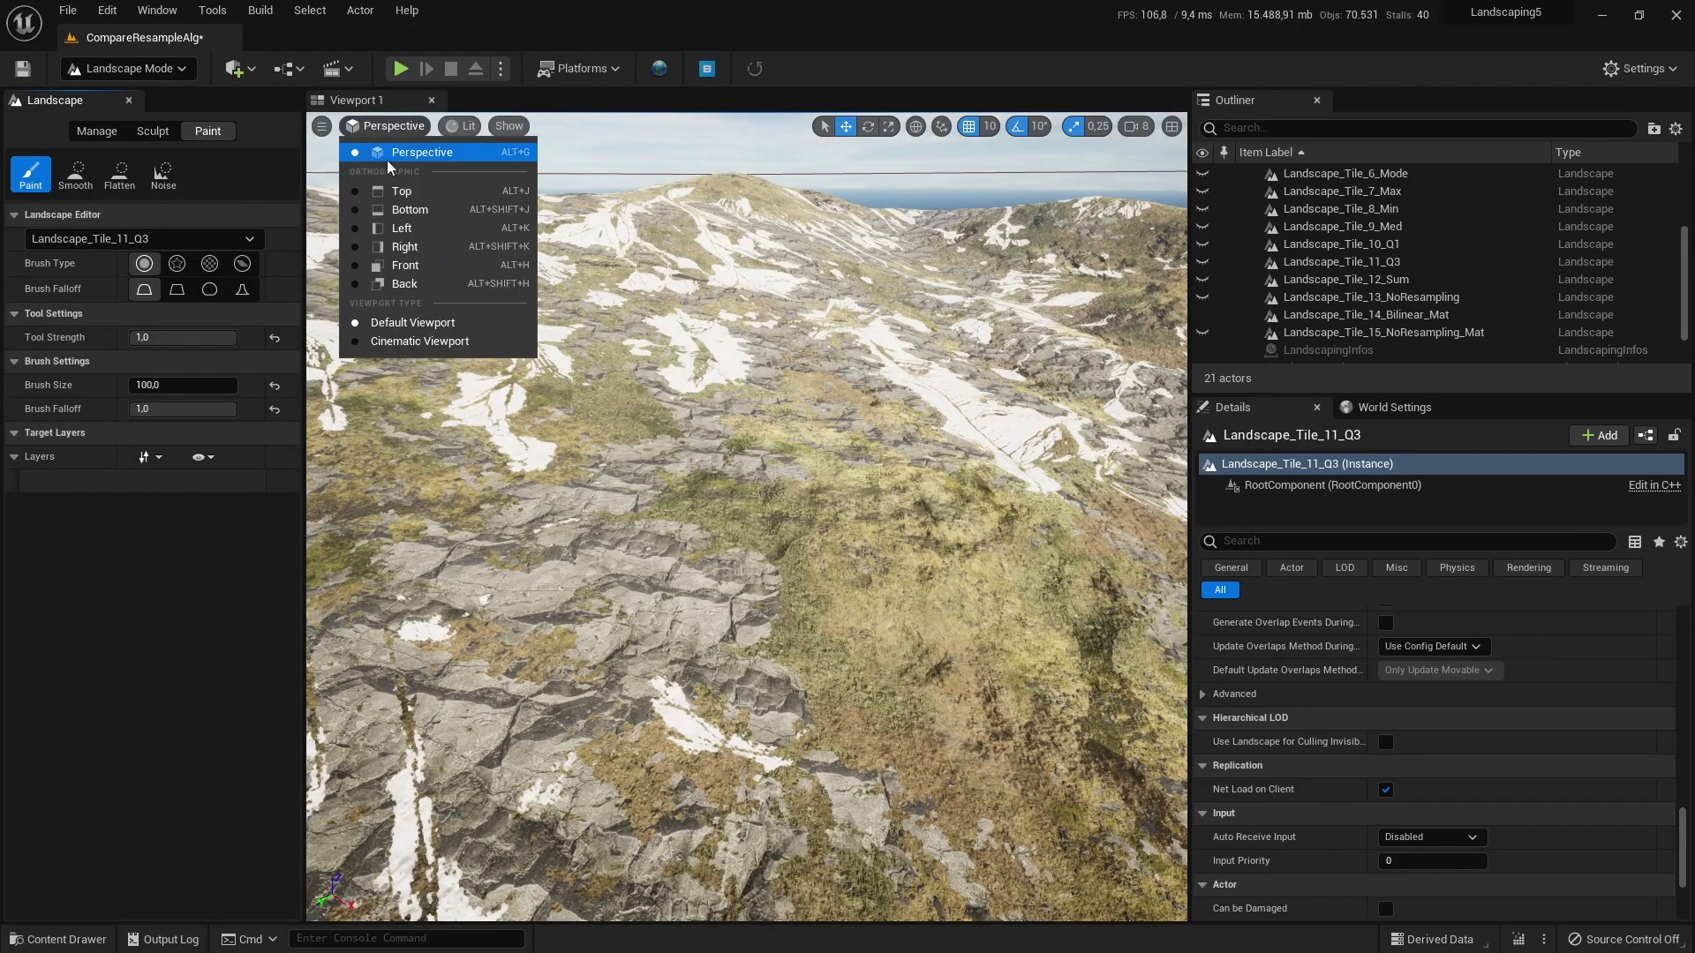
{"action": "left_click", "coordinate": [402, 196]}
{"action": "scroll", "coordinate": [767, 538], "scroll_direction": "up", "scroll_amount": 10}
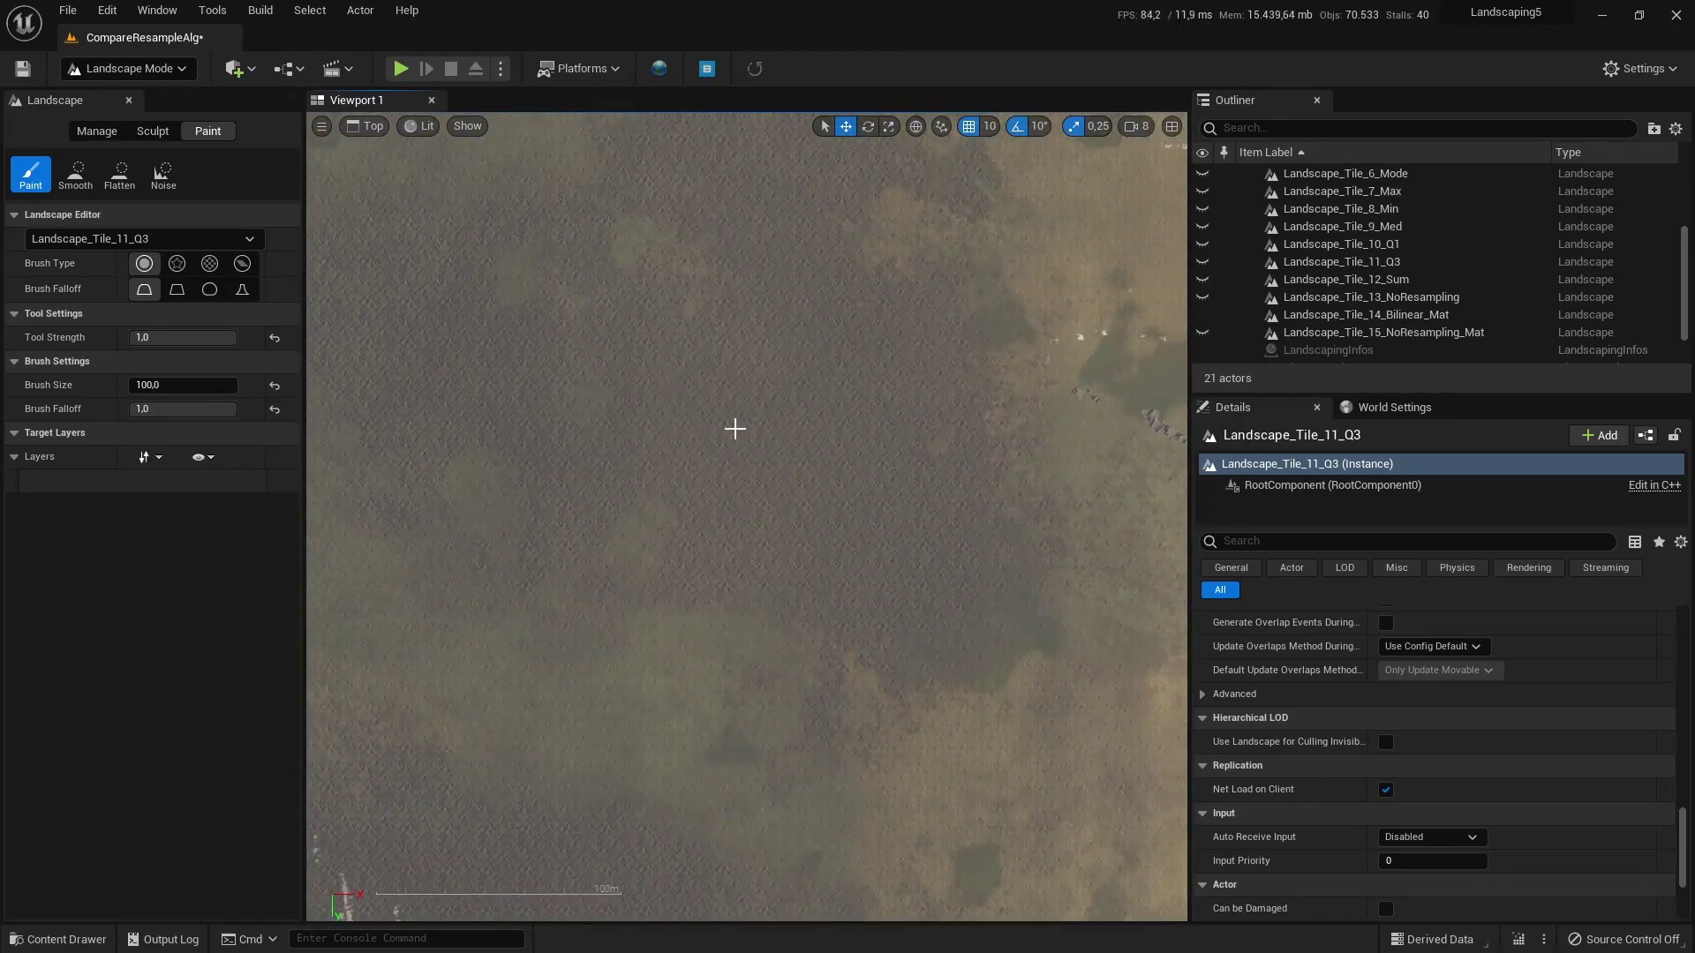
{"action": "scroll", "coordinate": [734, 434], "scroll_direction": "down", "scroll_amount": 3}
{"action": "scroll", "coordinate": [454, 227], "scroll_direction": "up", "scroll_amount": 10}
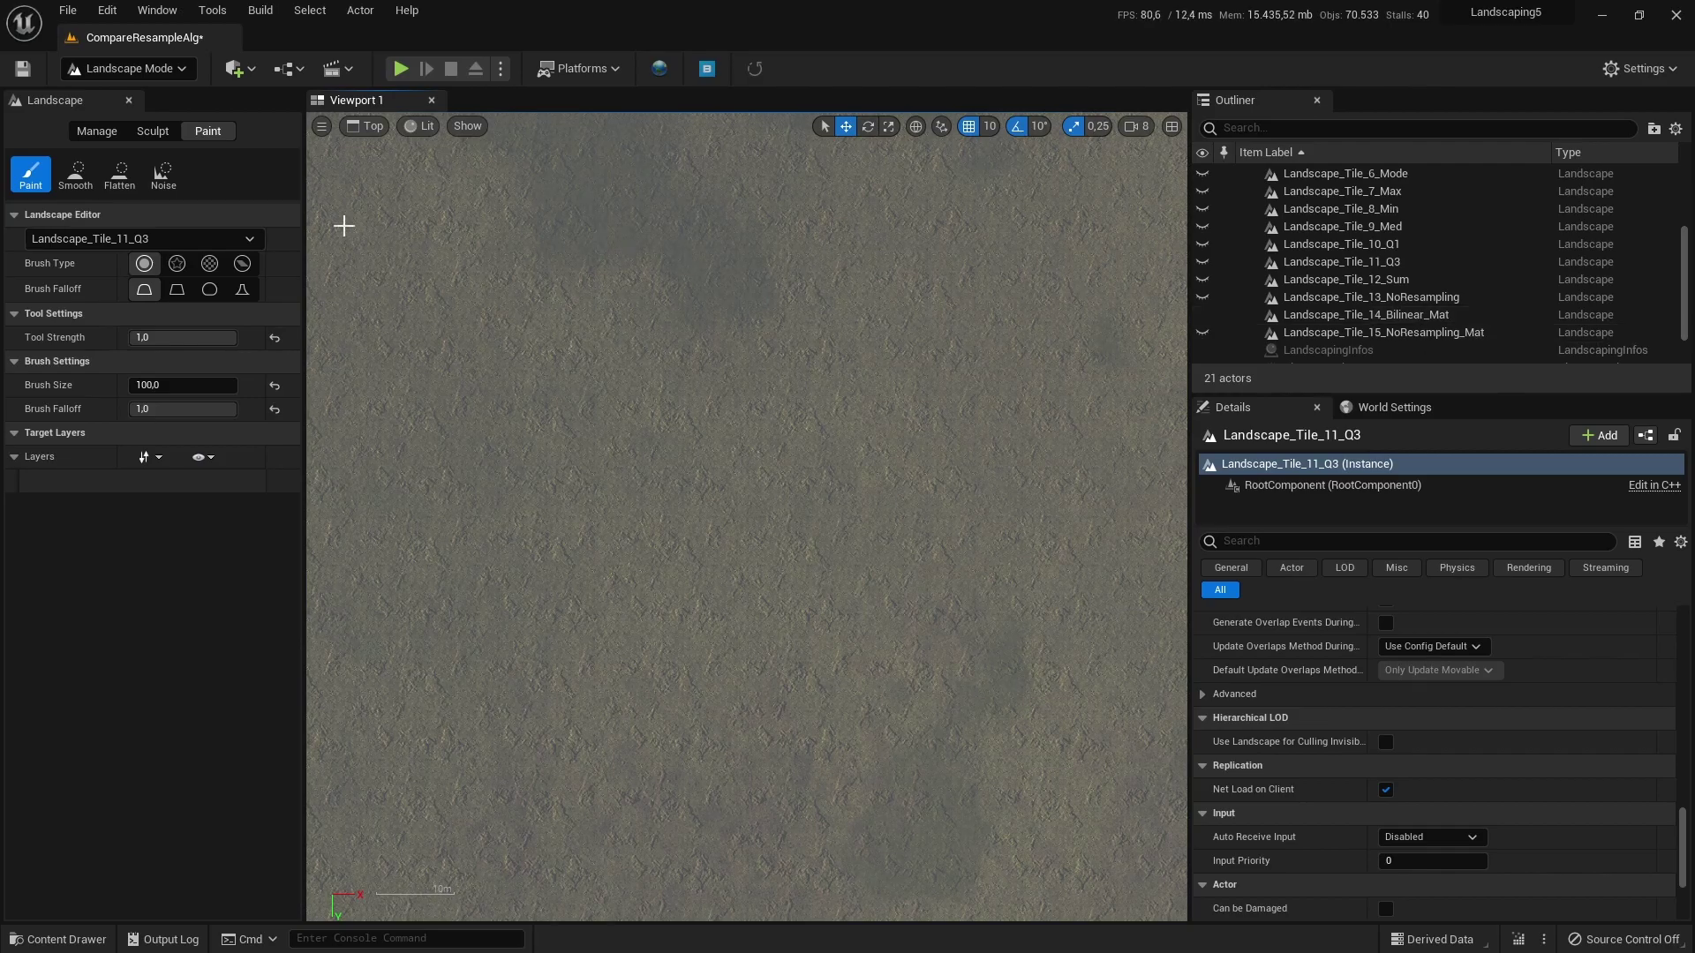
Step: Make Landscape_Tile_14_Bilinear_Mat the landscape editing target, and hide the VolumetricCloud actor from Select mode
{"action": "left_click", "coordinate": [168, 238]}
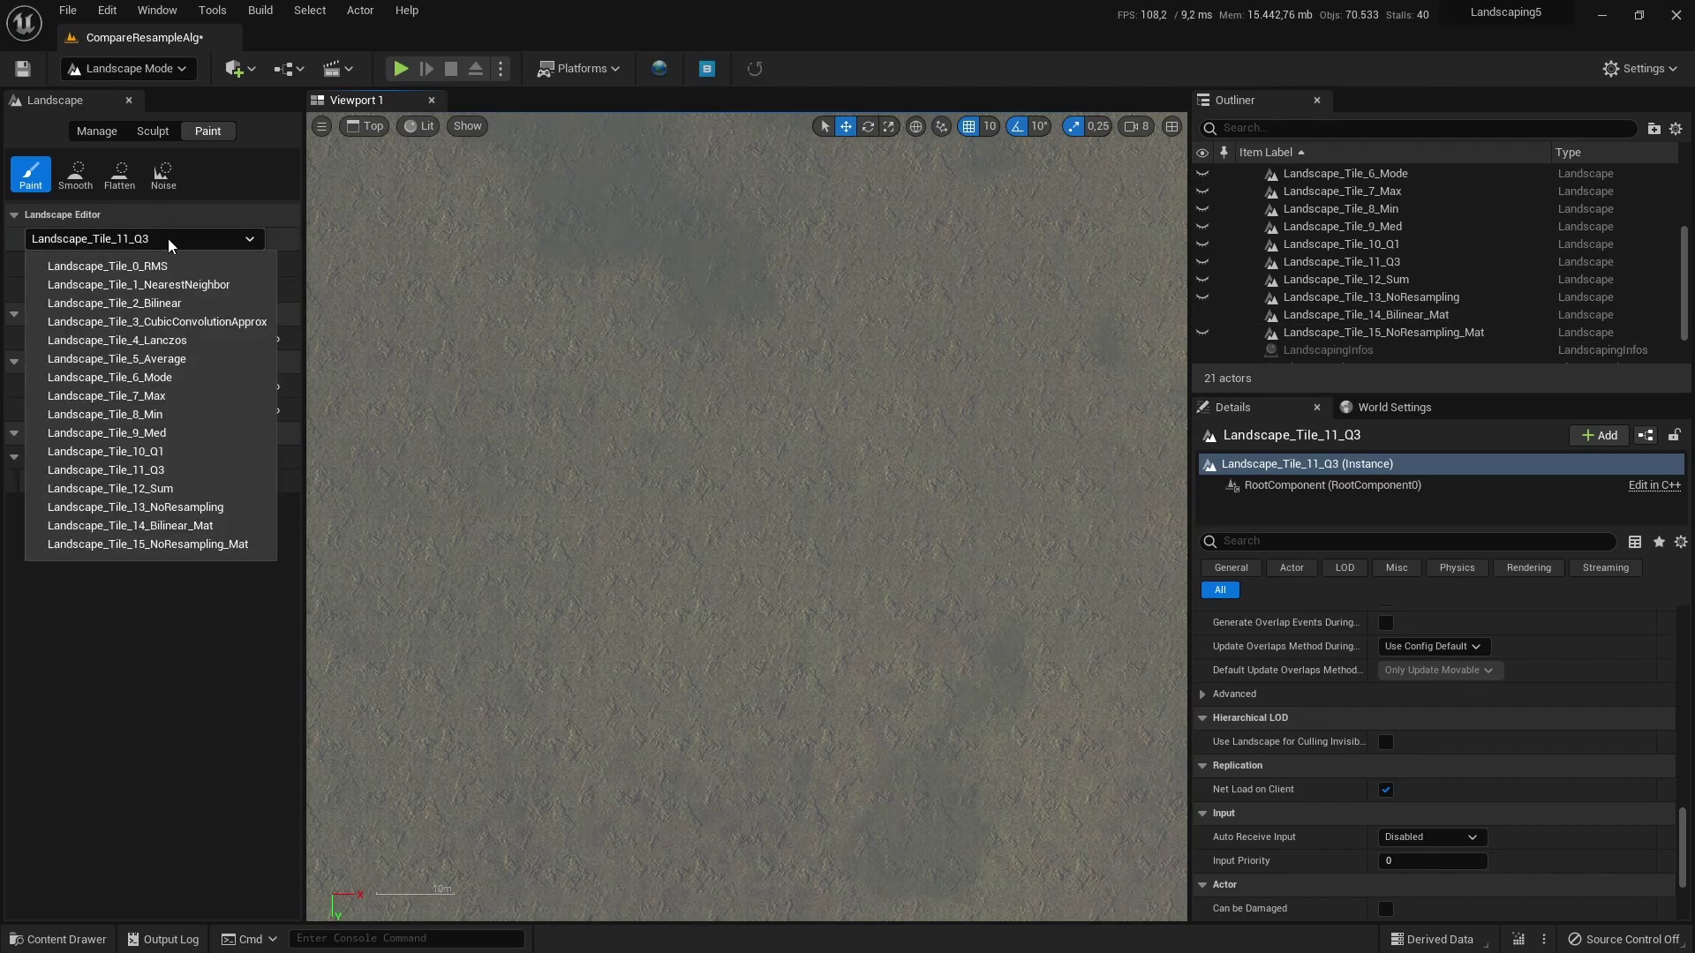
{"action": "left_click", "coordinate": [190, 524]}
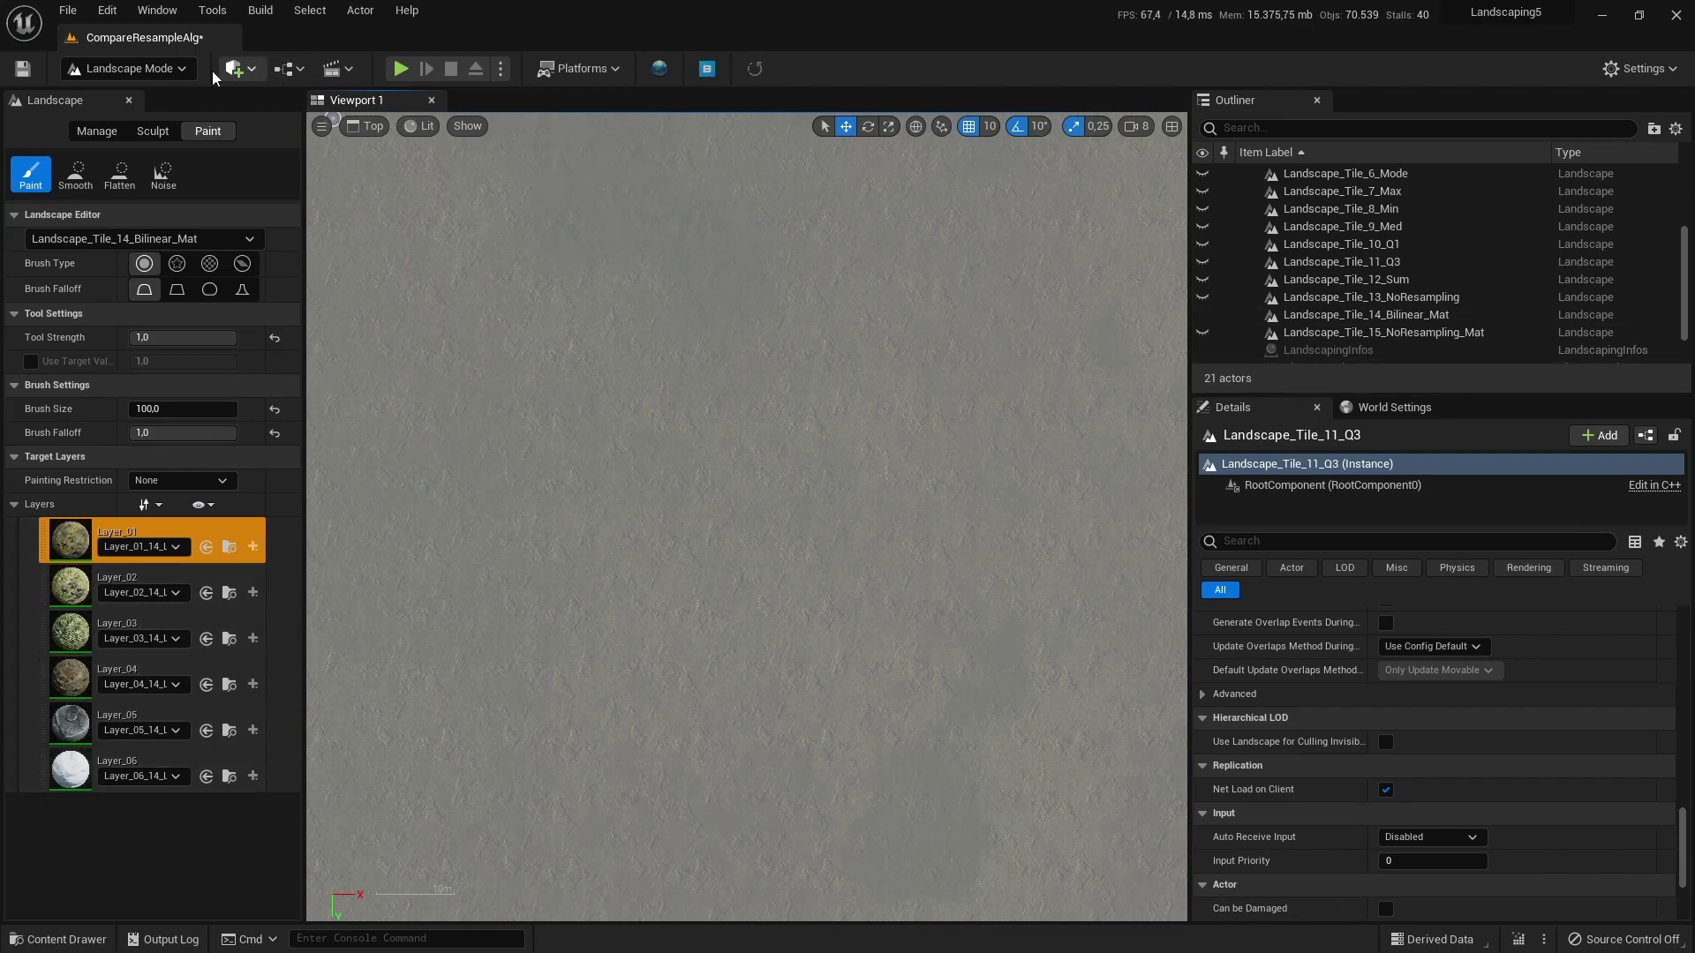
{"action": "left_click", "coordinate": [186, 69]}
{"action": "left_click", "coordinate": [177, 98]}
{"action": "scroll", "coordinate": [1324, 305], "scroll_direction": "down", "scroll_amount": 2}
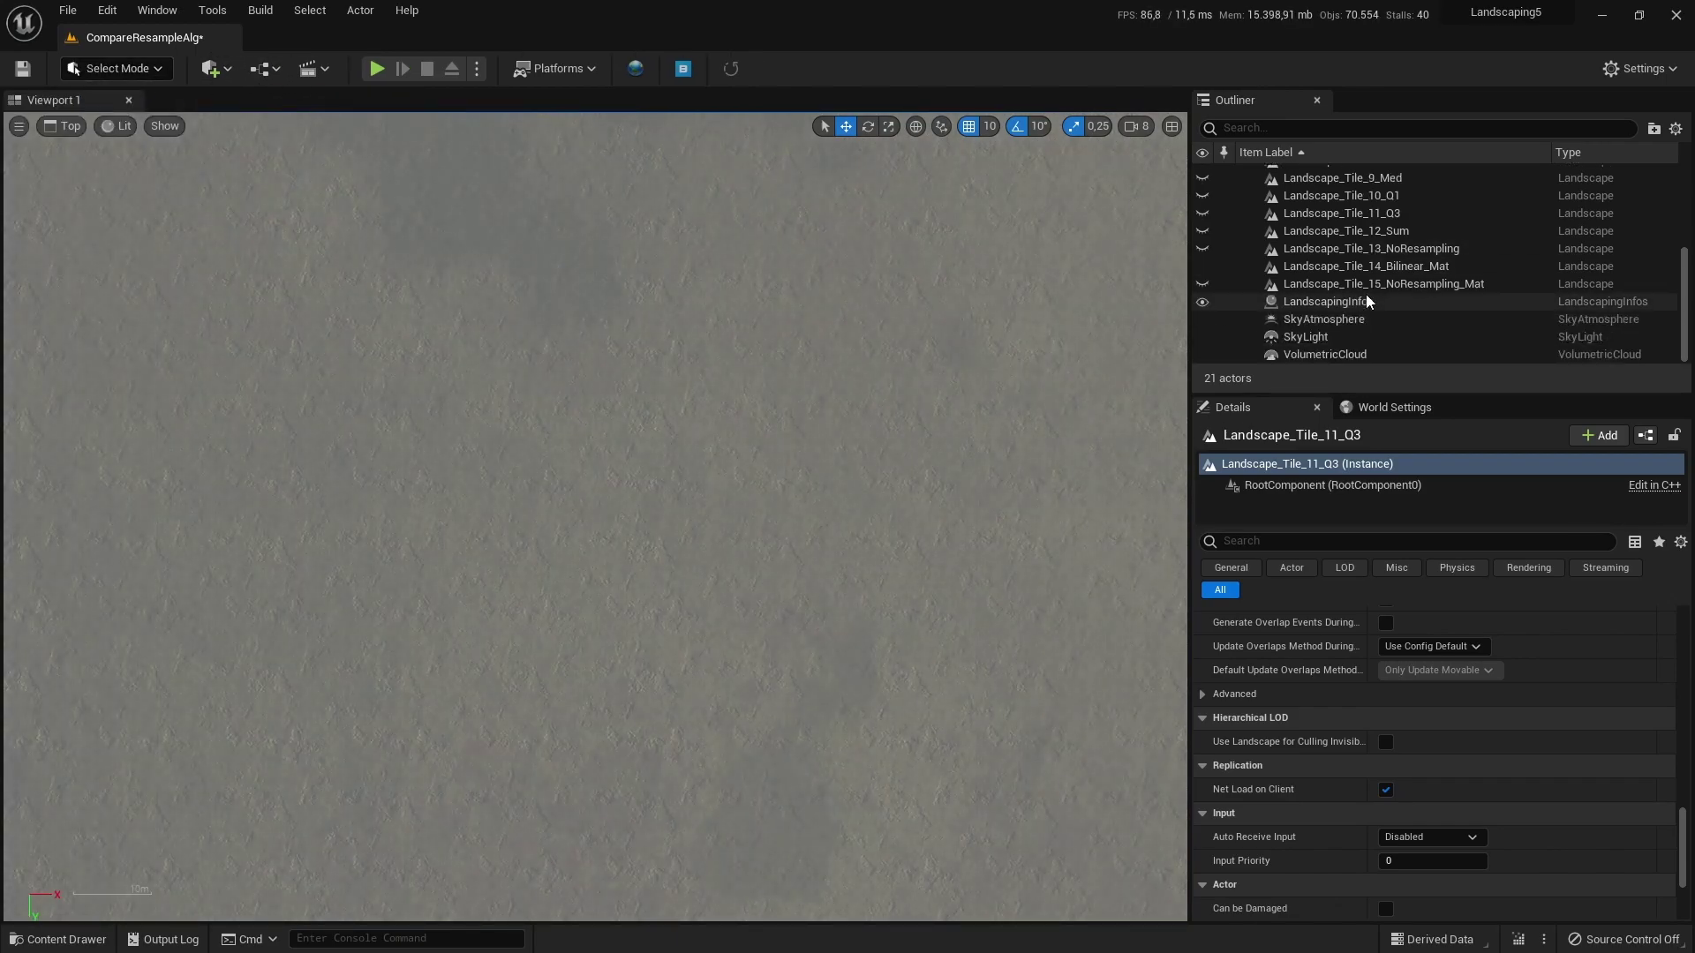
{"action": "left_click", "coordinate": [1204, 353]}
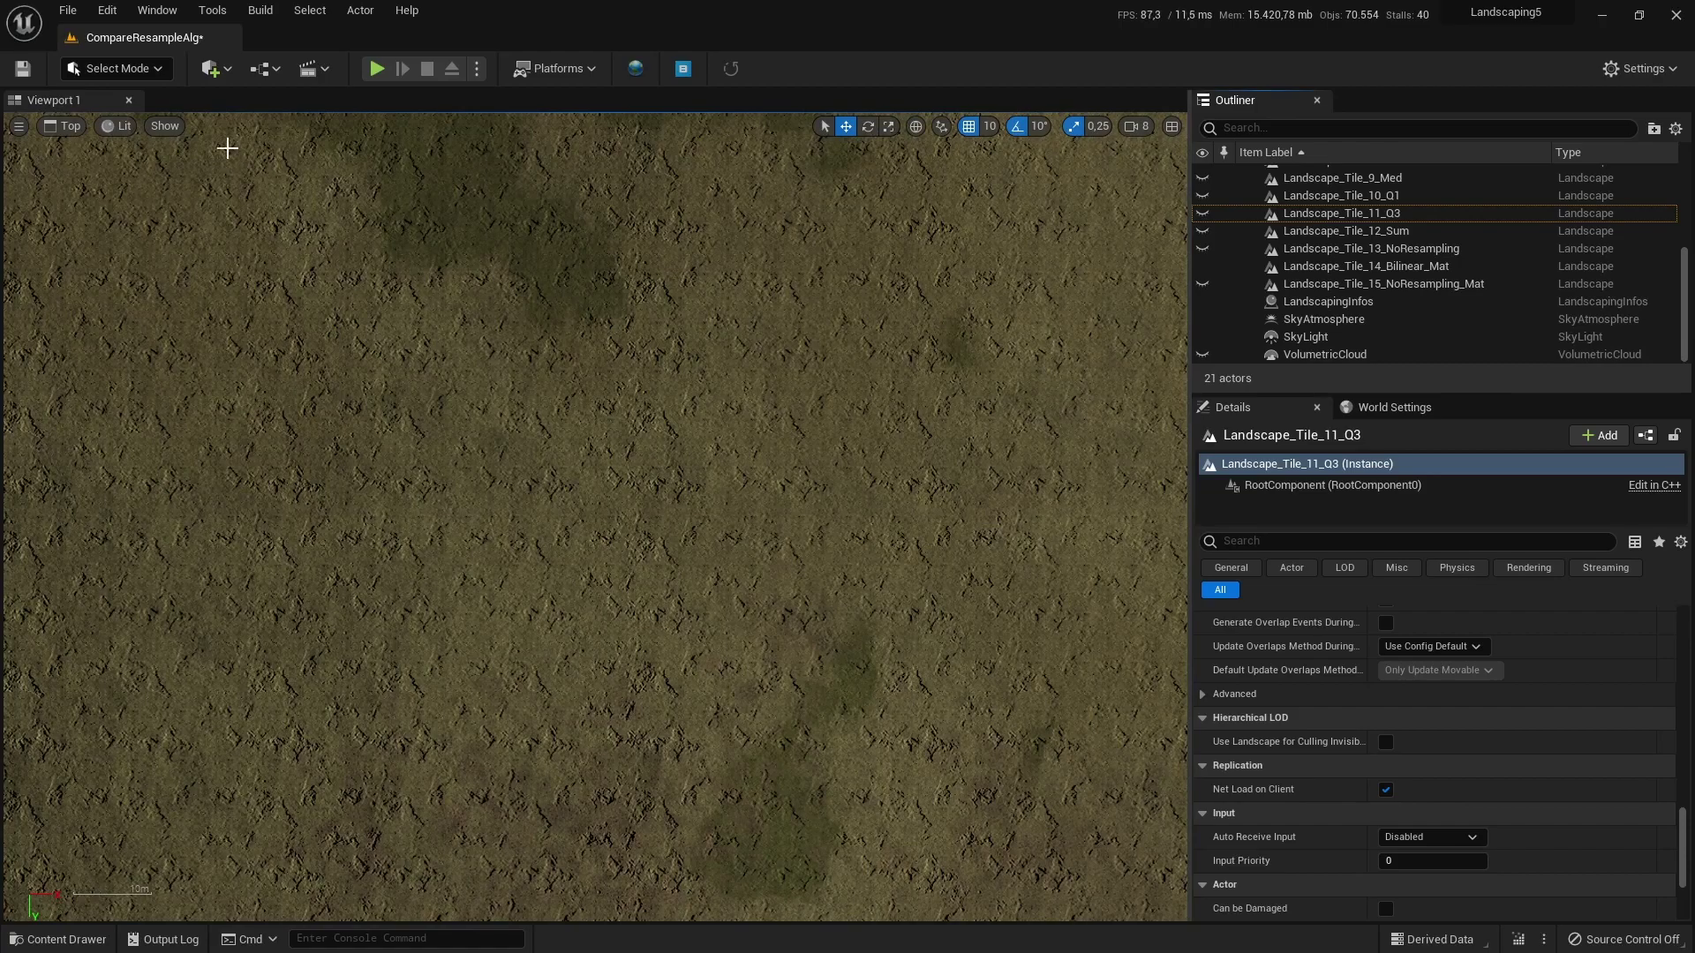
Step: Return to Landscape mode and paint a Layer_04 stroke on the Bilinear_Mat tile with the 100.0 brush size
{"action": "left_click", "coordinate": [115, 69]}
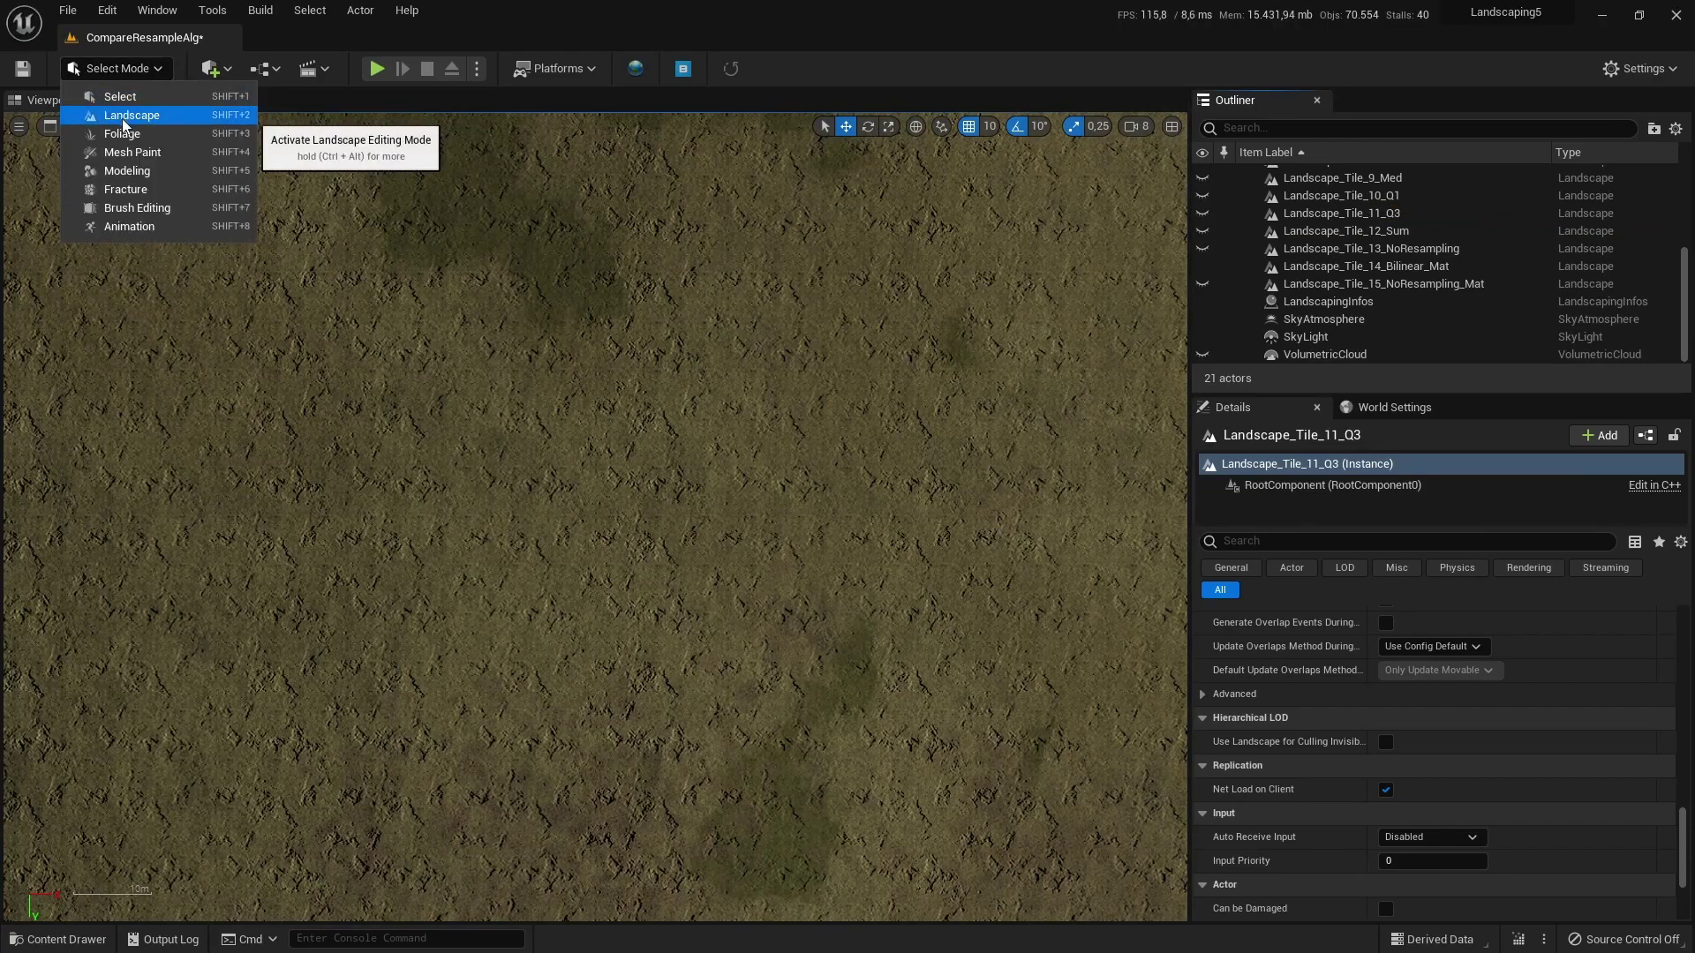
{"action": "left_click", "coordinate": [124, 116]}
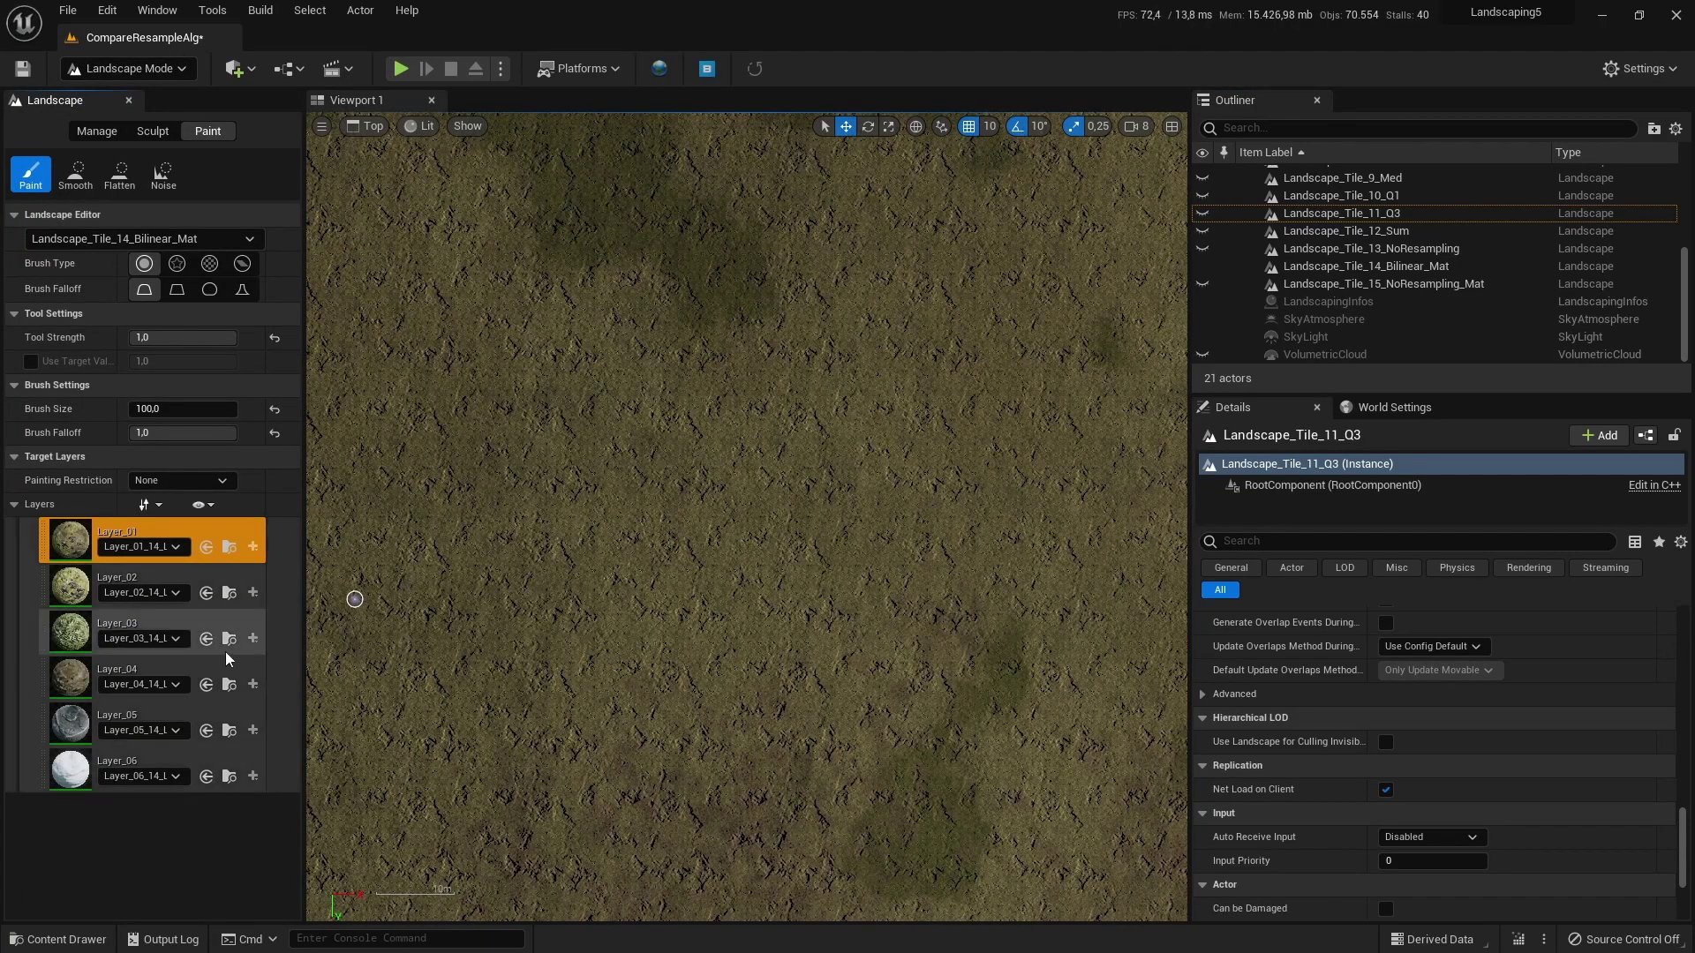
{"action": "left_click", "coordinate": [148, 669]}
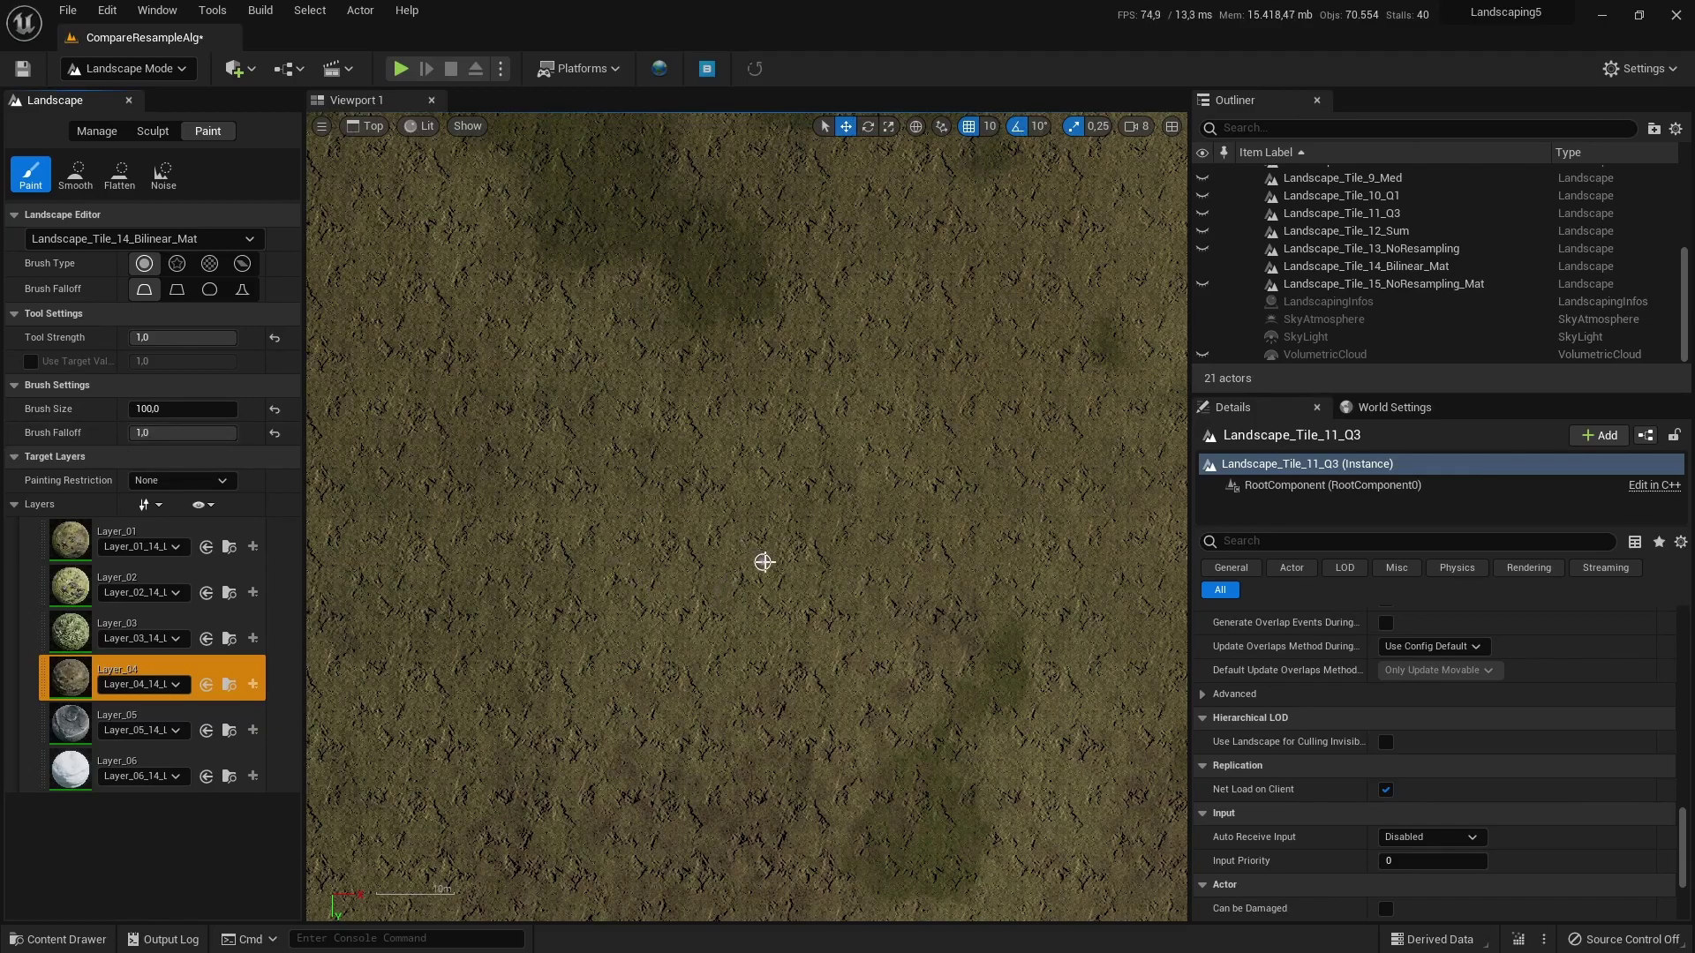
{"action": "scroll", "coordinate": [764, 563], "scroll_direction": "down", "scroll_amount": 5}
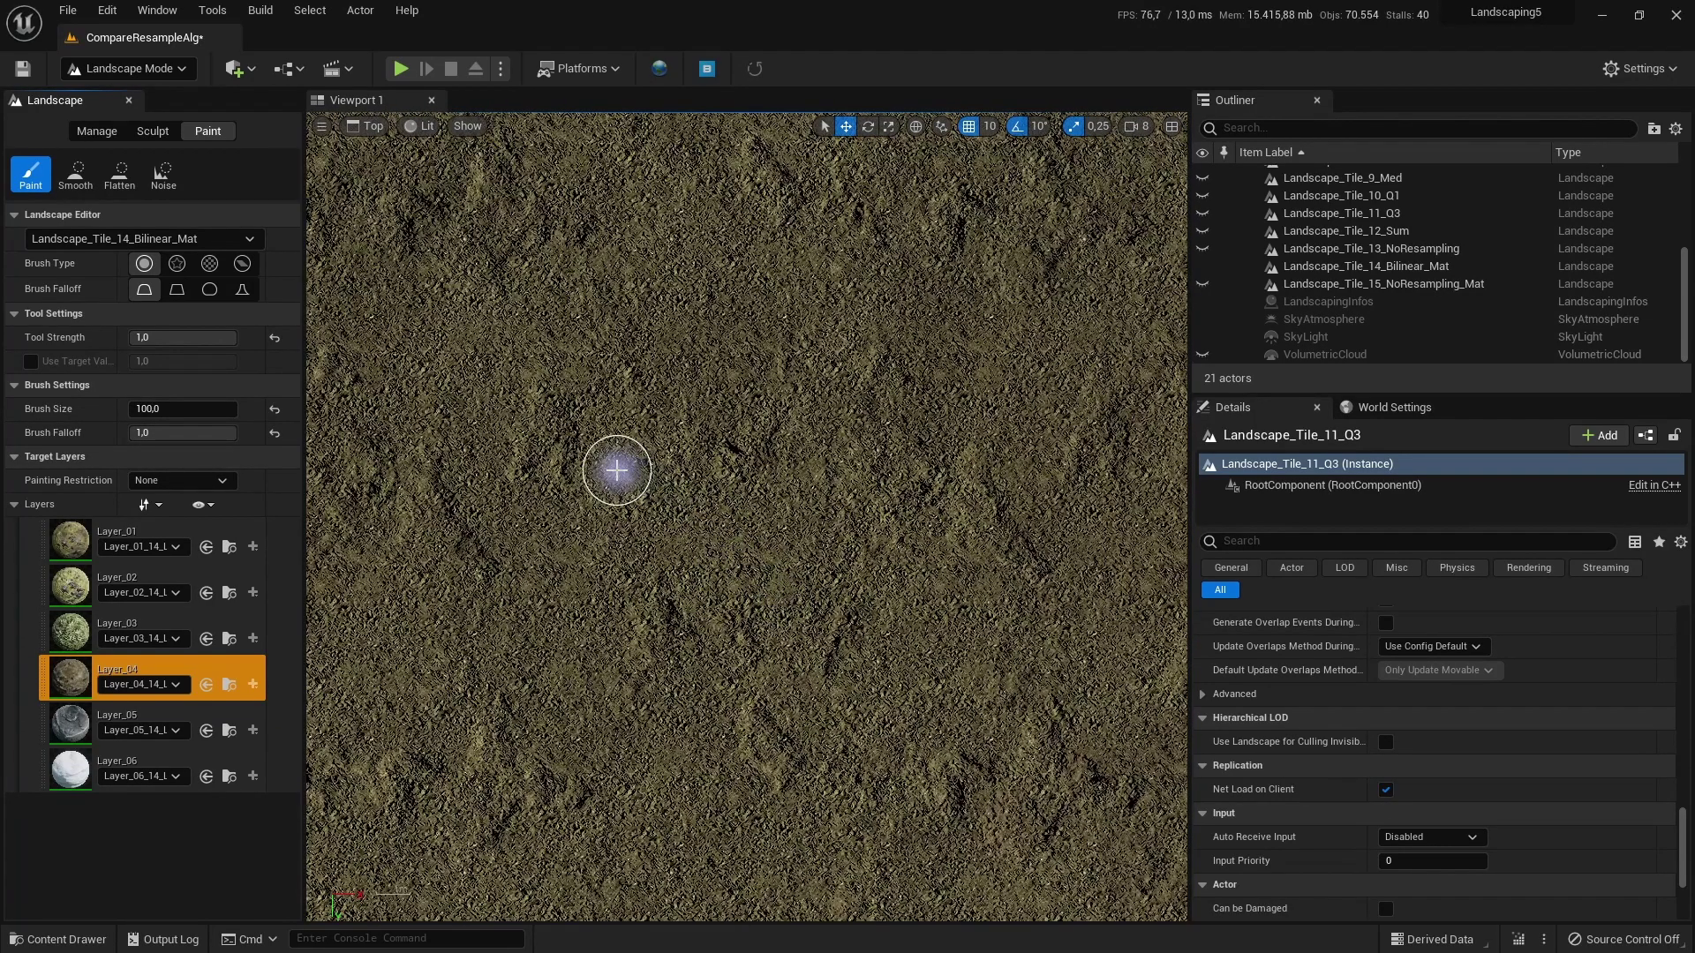
{"action": "mouse_move", "coordinate": [617, 471]}
{"action": "left_mouse_down"}
{"action": "mouse_move", "coordinate": [946, 484]}
{"action": "mouse_move", "coordinate": [600, 461]}
{"action": "mouse_move", "coordinate": [706, 532]}
{"action": "left_mouse_up"}
{"action": "scroll", "coordinate": [660, 473], "scroll_direction": "up", "scroll_amount": 2}
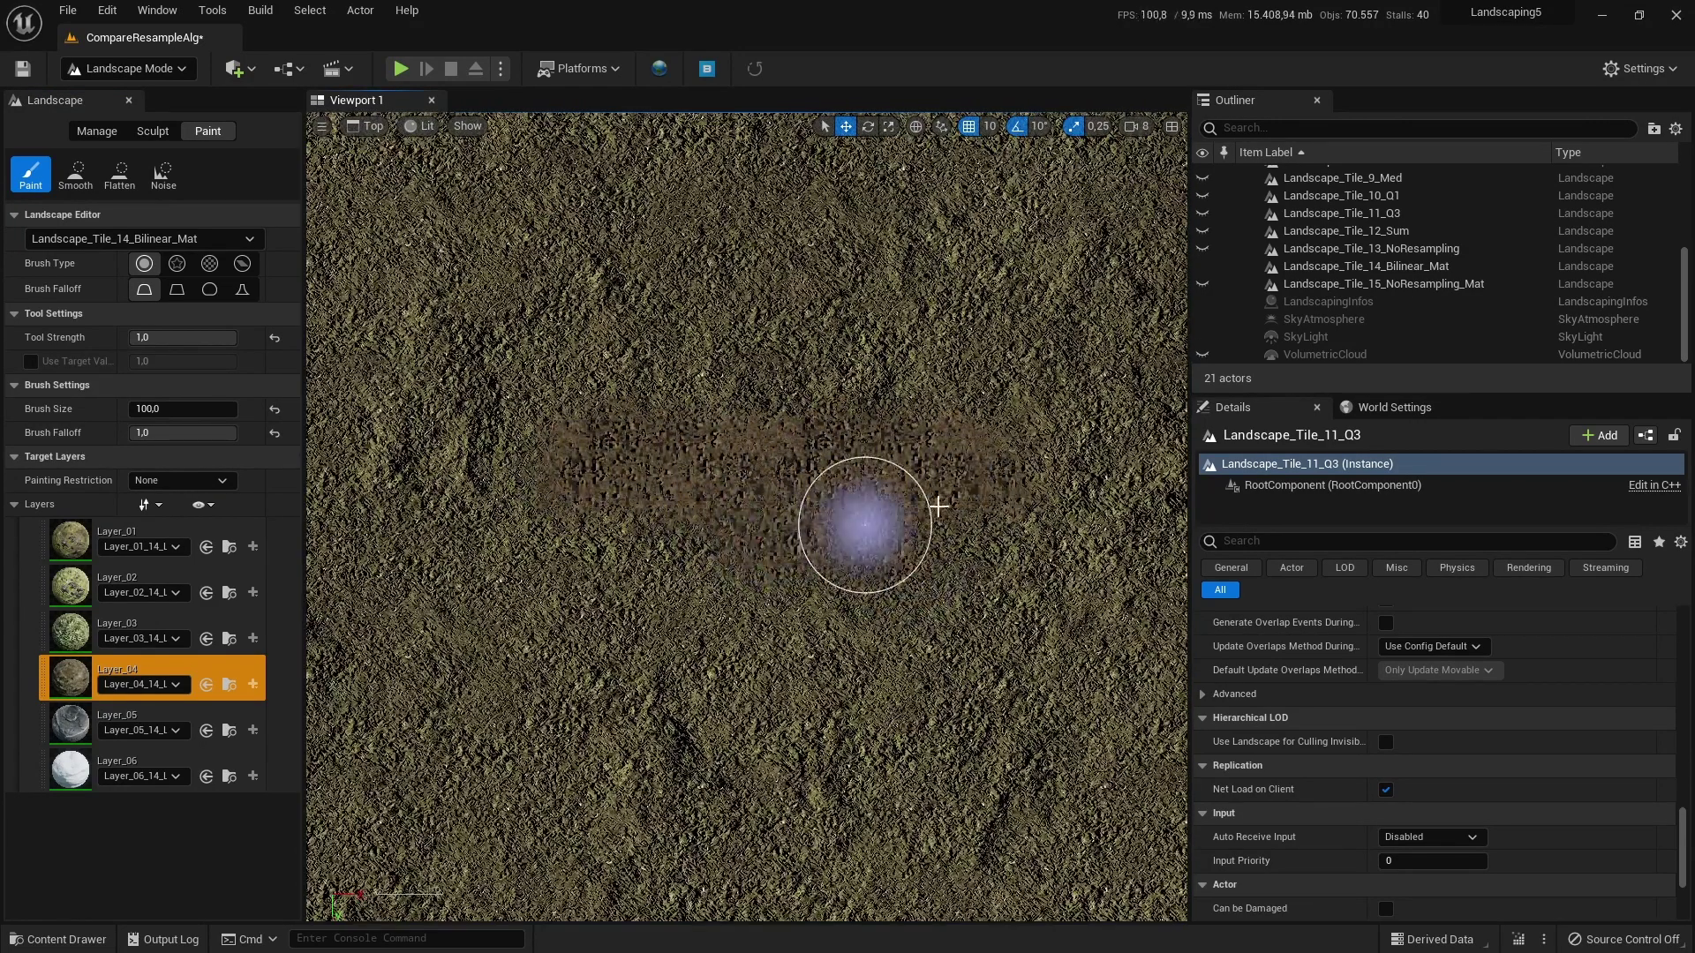
Step: Paint a horizontal Layer_06 stroke over the painted area of the Bilinear_Mat tile
{"action": "left_click", "coordinate": [124, 760]}
{"action": "mouse_move", "coordinate": [512, 487]}
{"action": "left_mouse_down"}
{"action": "mouse_move", "coordinate": [1033, 492]}
{"action": "mouse_move", "coordinate": [869, 490]}
{"action": "mouse_move", "coordinate": [825, 454]}
{"action": "mouse_move", "coordinate": [840, 522]}
{"action": "mouse_move", "coordinate": [898, 569]}
{"action": "mouse_move", "coordinate": [937, 432]}
{"action": "mouse_move", "coordinate": [548, 474]}
{"action": "mouse_move", "coordinate": [650, 556]}
{"action": "mouse_move", "coordinate": [671, 444]}
{"action": "mouse_move", "coordinate": [586, 503]}
{"action": "mouse_move", "coordinate": [1048, 556]}
{"action": "mouse_move", "coordinate": [1037, 499]}
{"action": "left_mouse_up"}
{"action": "scroll", "coordinate": [940, 527], "scroll_direction": "down", "scroll_amount": 3}
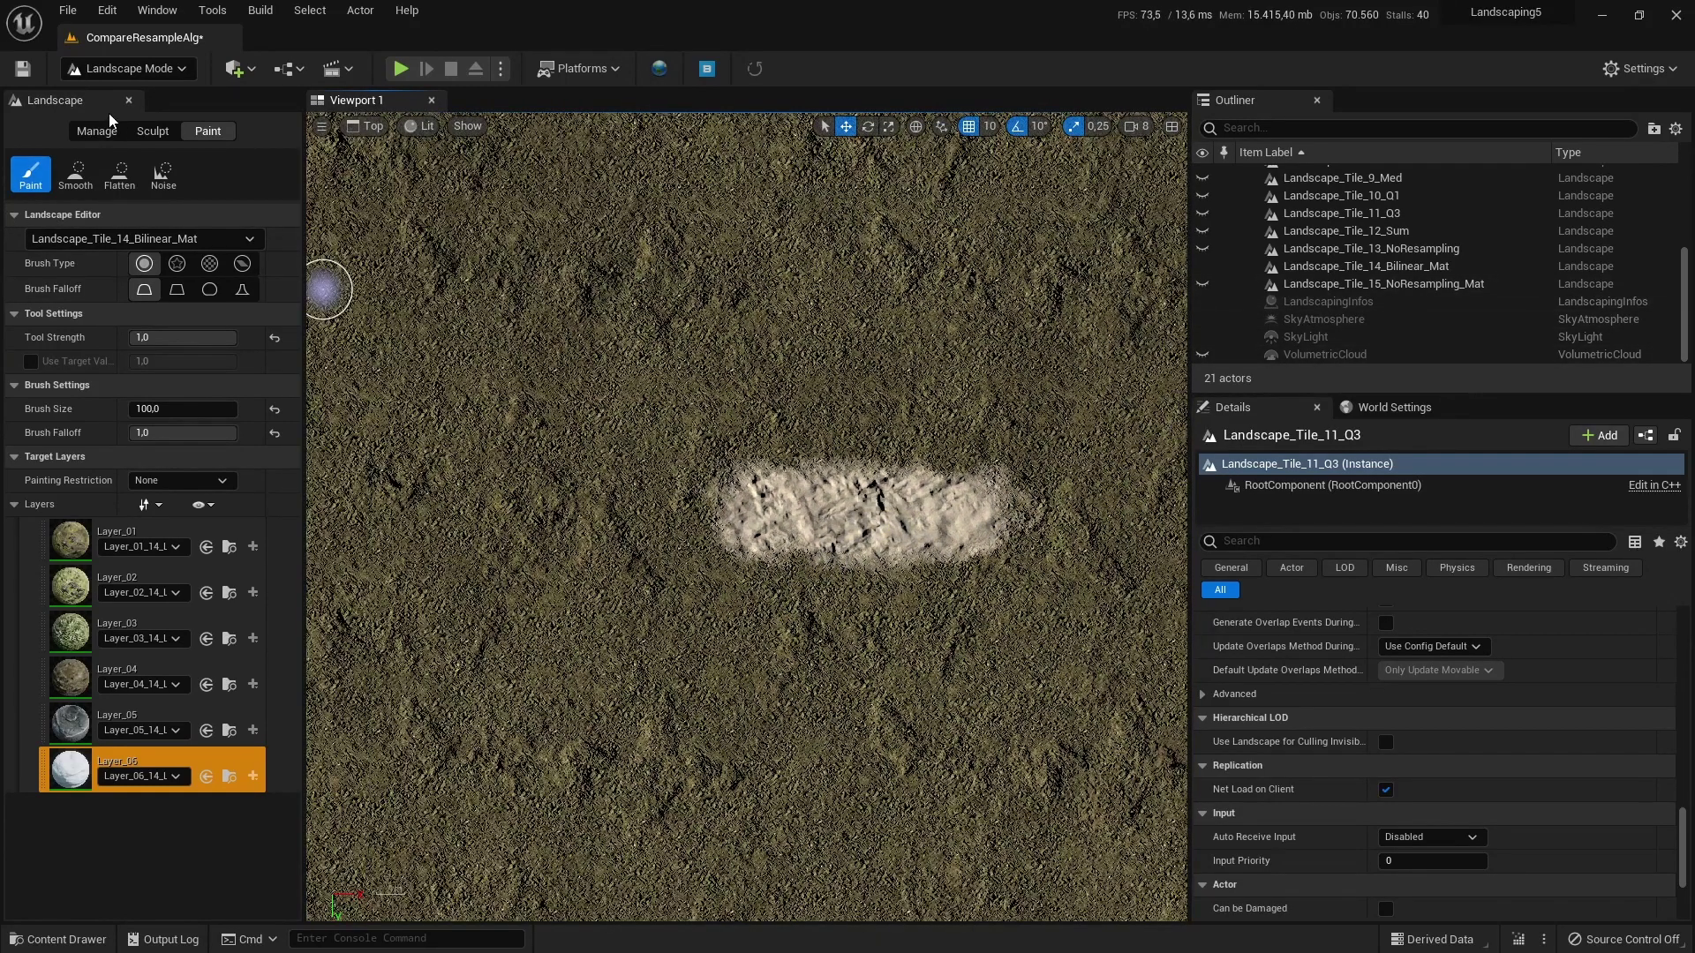
Step: Make Landscape_Tile_15_NoResampling_Mat the editing target and show it in place of the Bilinear_Mat tile
{"action": "left_click", "coordinate": [141, 238]}
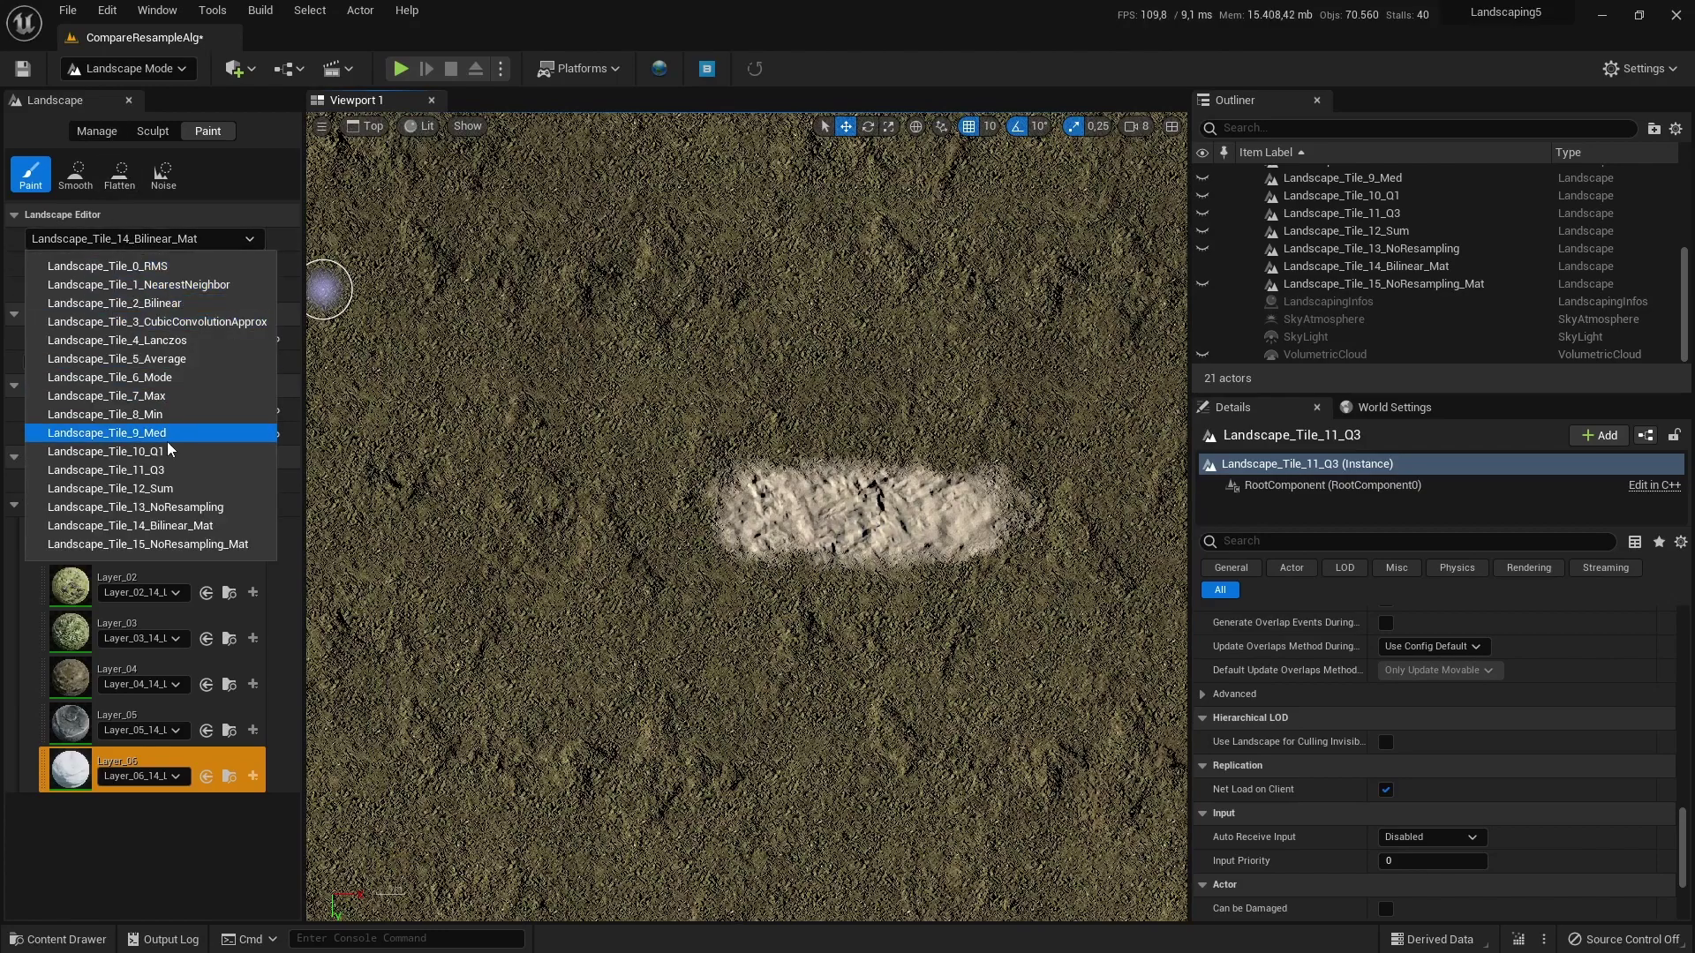
{"action": "left_click", "coordinate": [215, 543]}
{"action": "left_click", "coordinate": [1203, 267]}
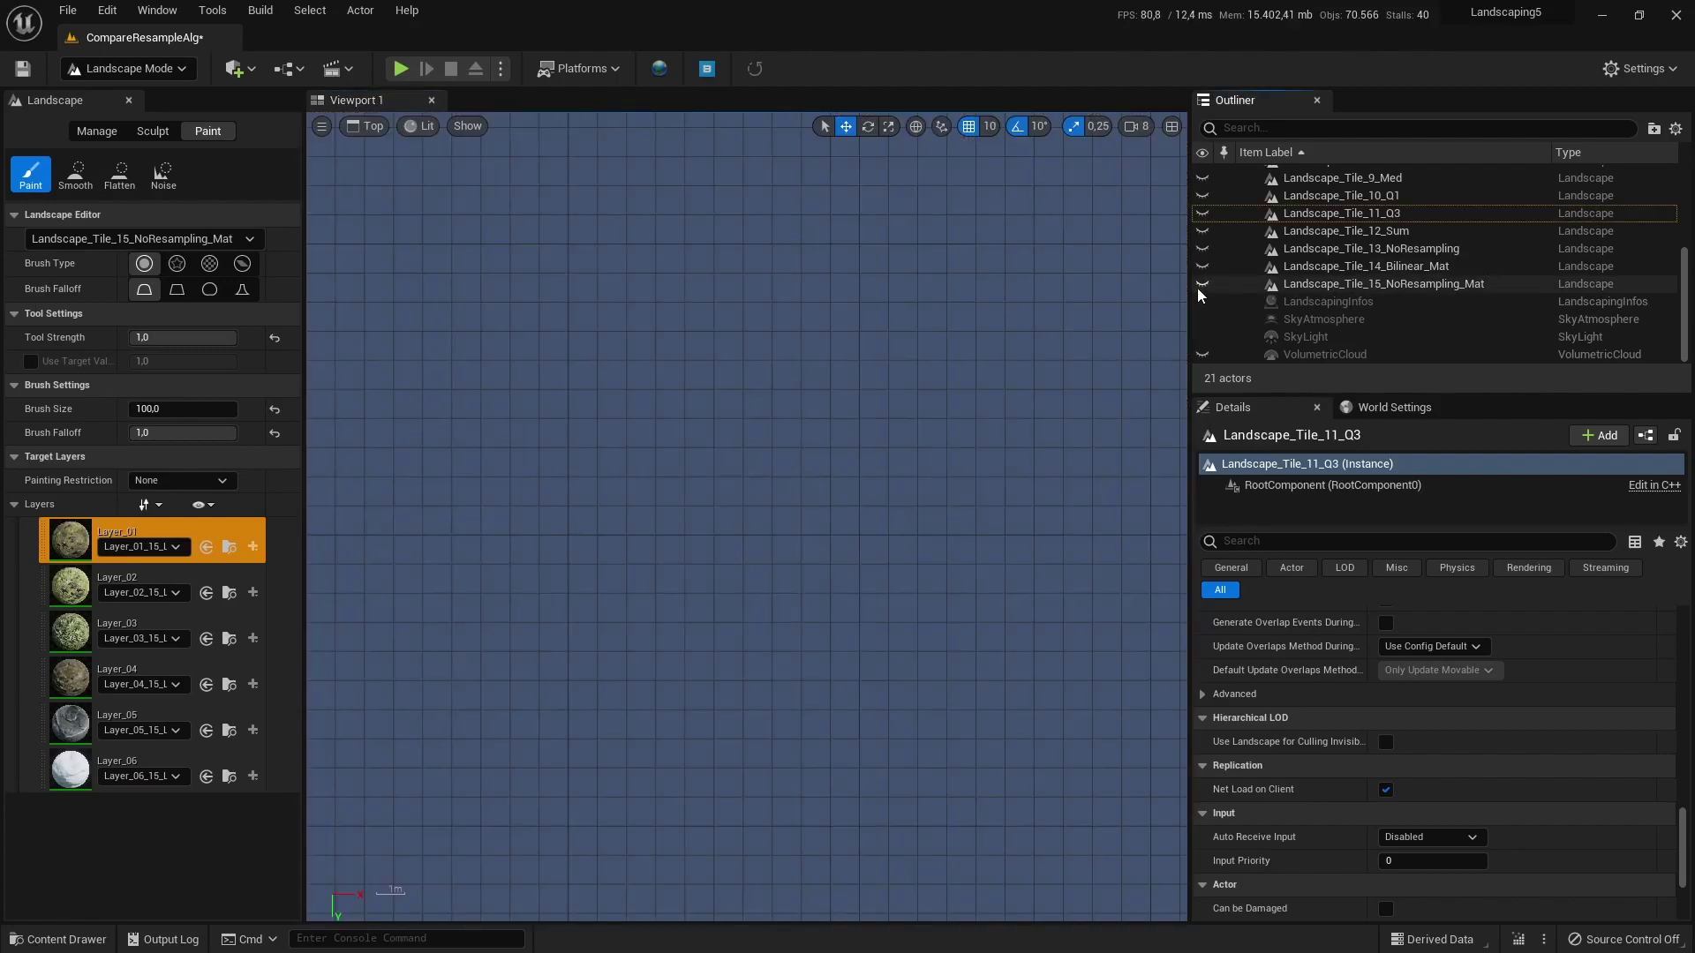
{"action": "left_click", "coordinate": [1201, 284]}
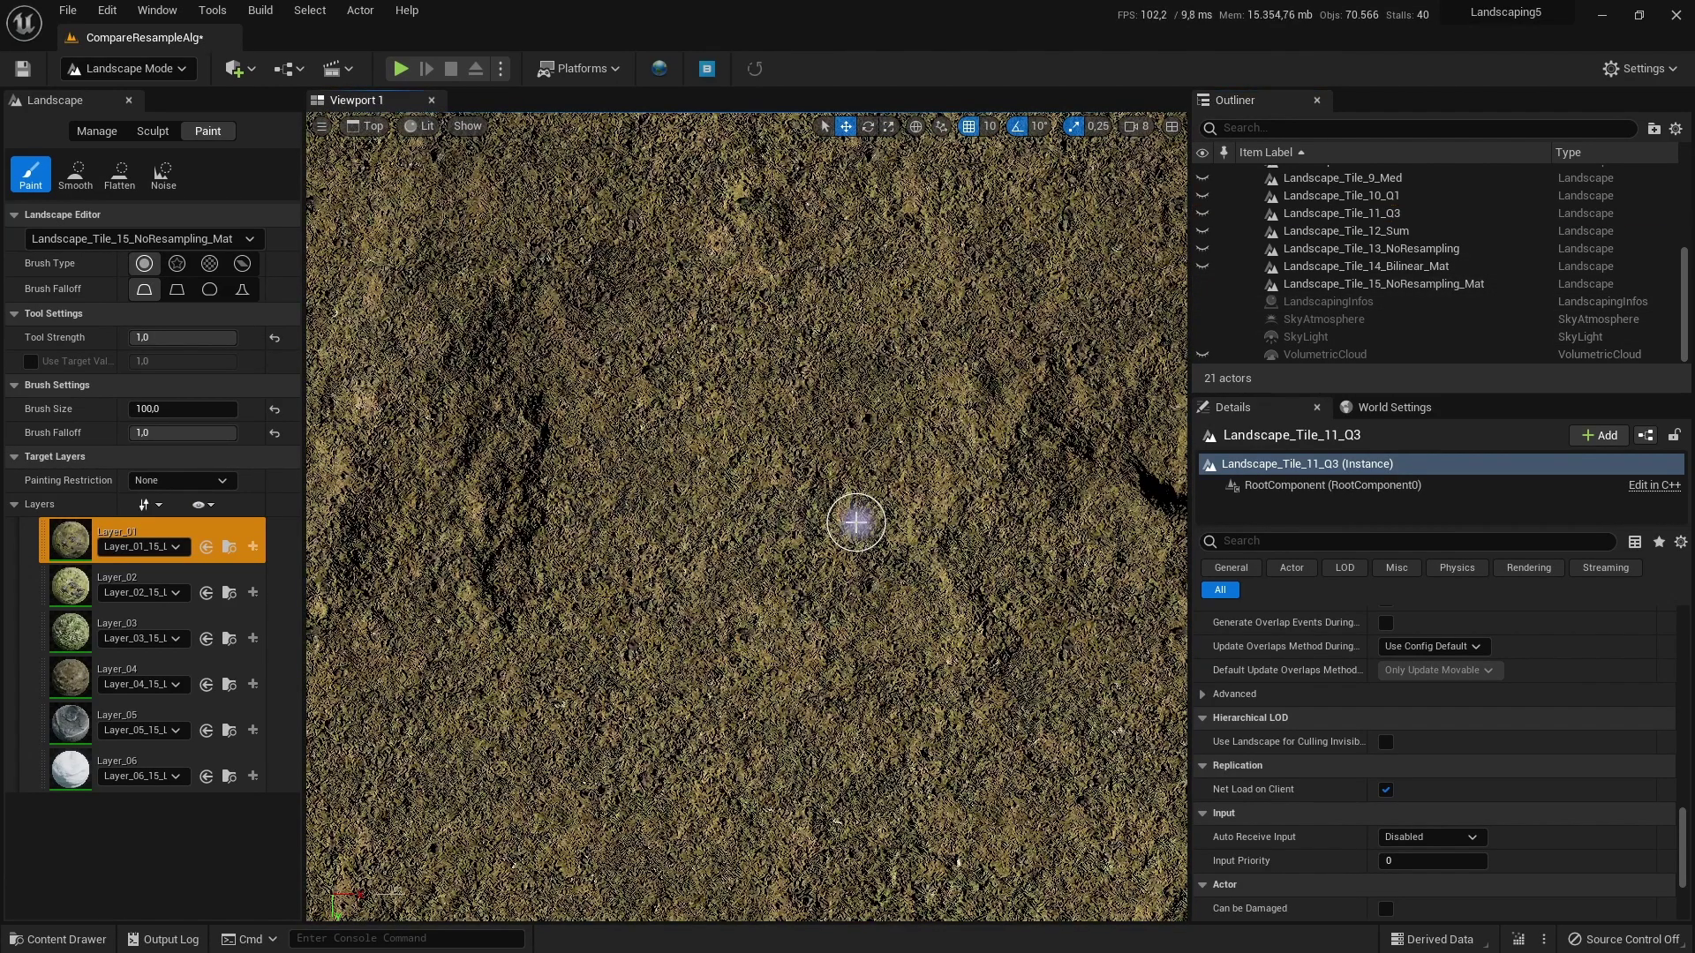
Step: Paint a horizontal Layer_06 stroke on the NoResampling_Mat tile
{"action": "left_click", "coordinate": [124, 764]}
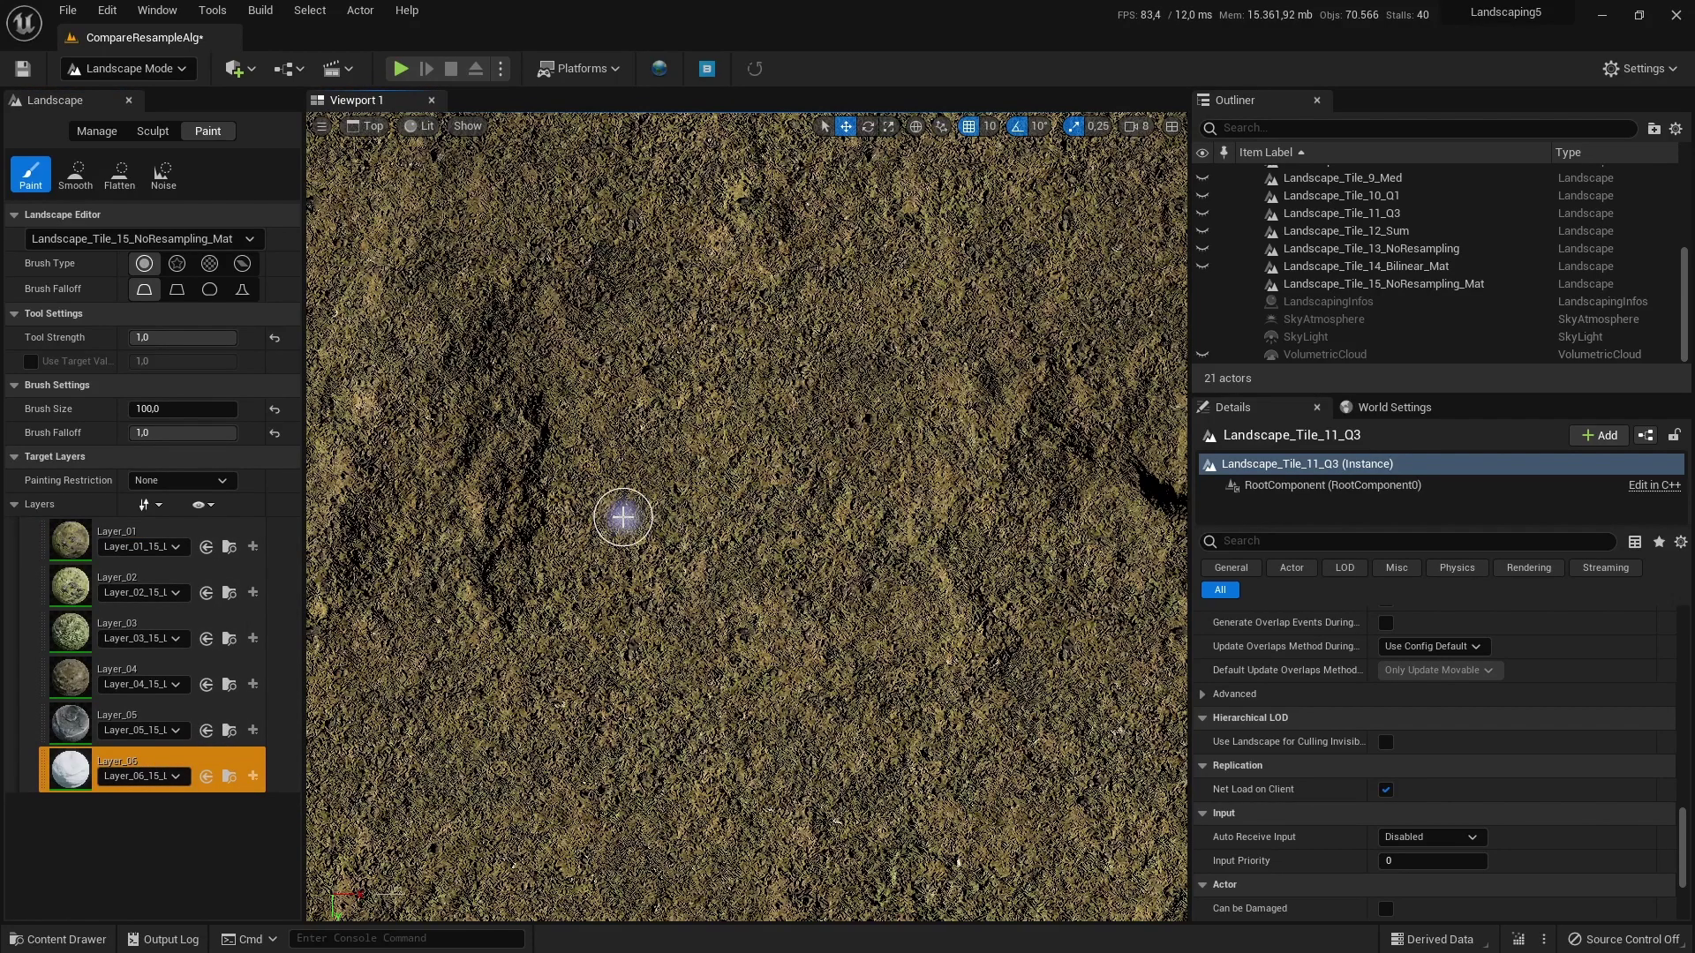
{"action": "left_click_drag", "start_coordinate": [662, 538], "coordinate": [910, 528]}
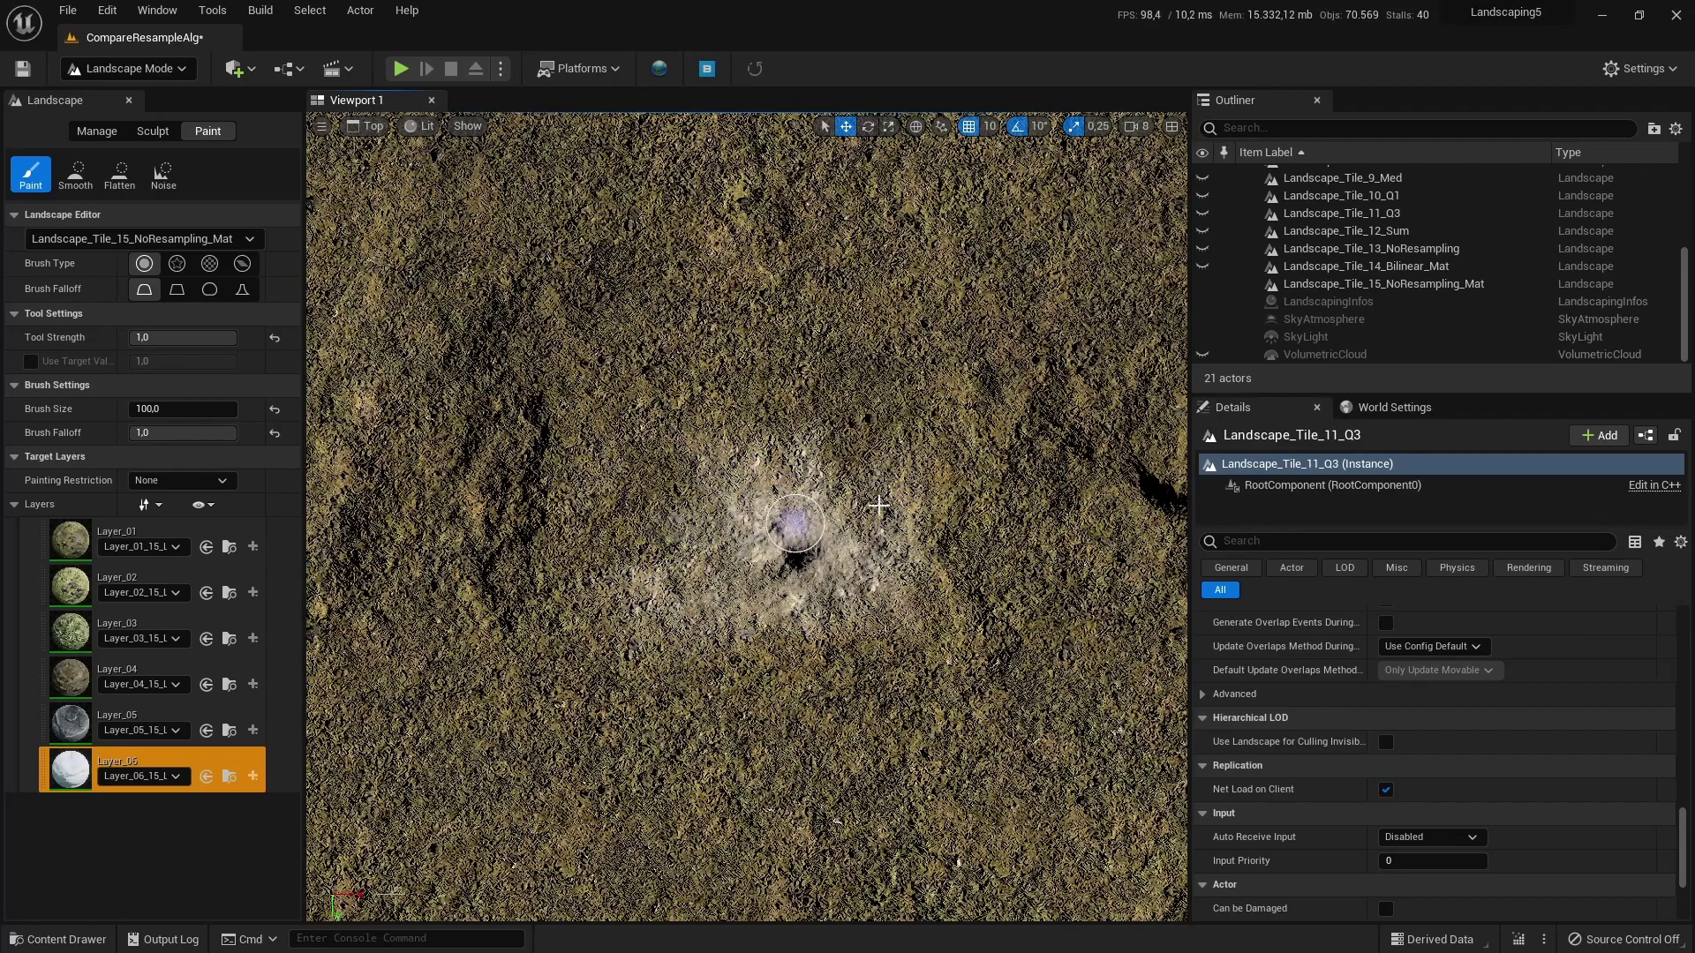
Step: Extend the Layer_06 painting around the horizontal stroke on the NoResampling_Mat tile into a broad, irregular patch with the 100.0 brush size
{"action": "left_click_drag", "start_coordinate": [1008, 324], "coordinate": [951, 407]}
{"action": "mouse_move", "coordinate": [918, 548]}
{"action": "left_mouse_down"}
{"action": "mouse_move", "coordinate": [1021, 393]}
{"action": "mouse_move", "coordinate": [1052, 541]}
{"action": "mouse_move", "coordinate": [700, 332]}
{"action": "mouse_move", "coordinate": [642, 483]}
{"action": "left_mouse_up"}
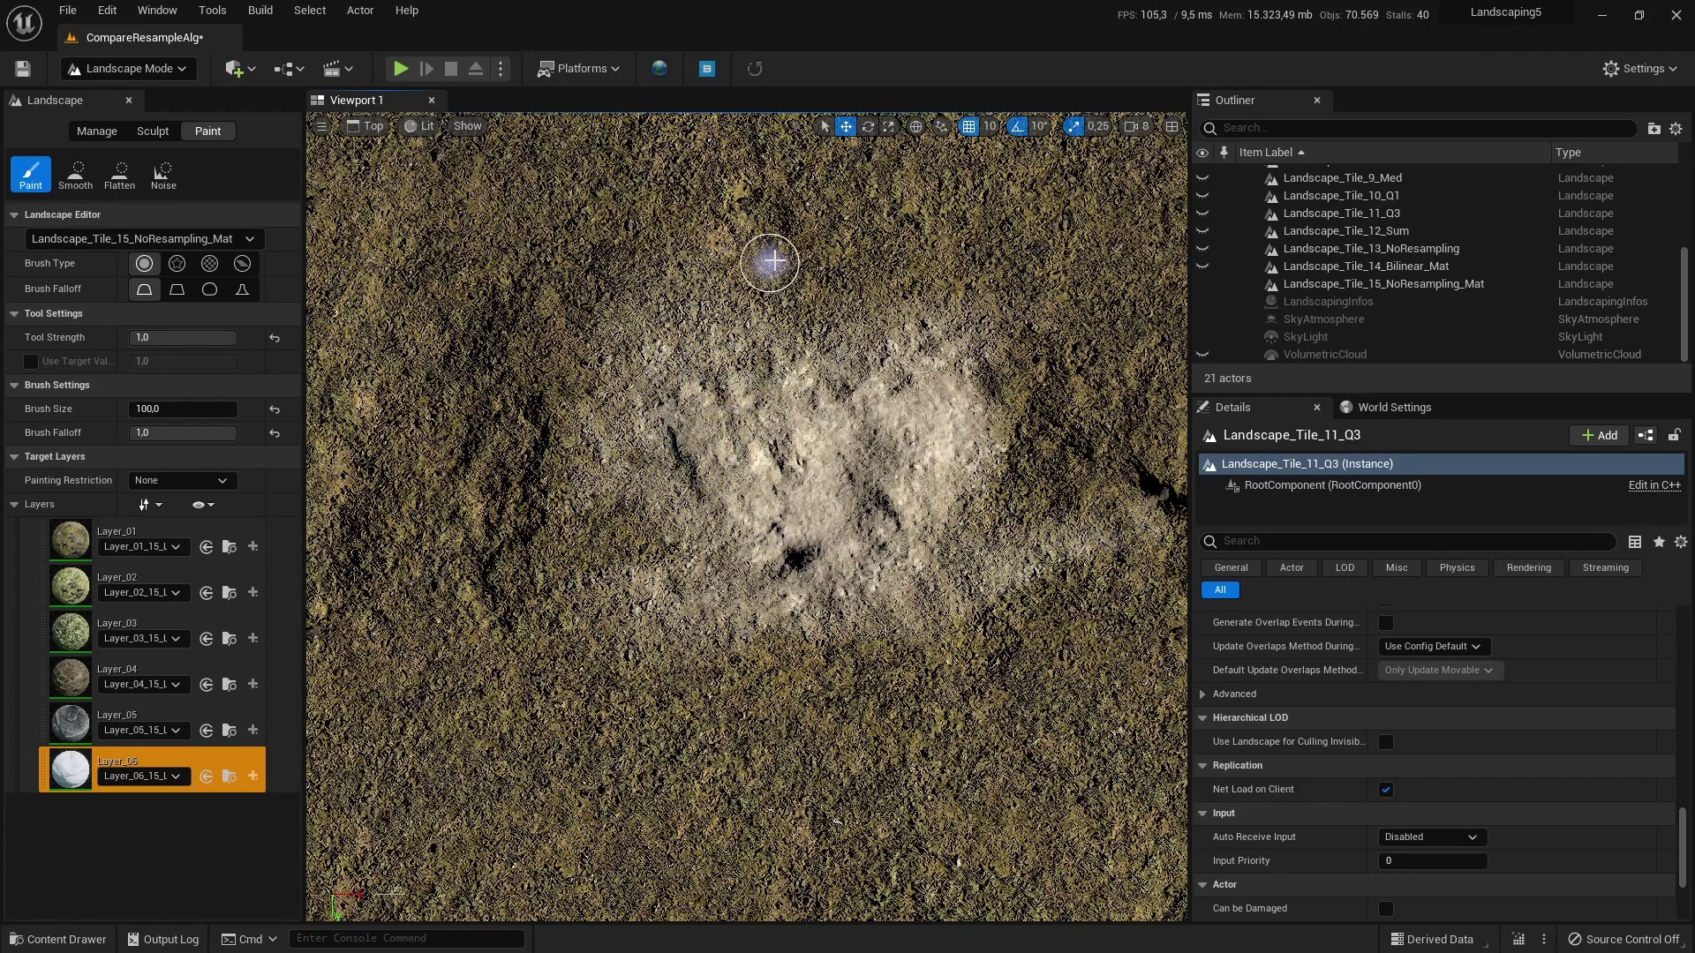
{"action": "key", "text": "ctrl+z"}
{"action": "key", "text": "ctrl+z"}
{"action": "key", "text": "ctrl+z"}
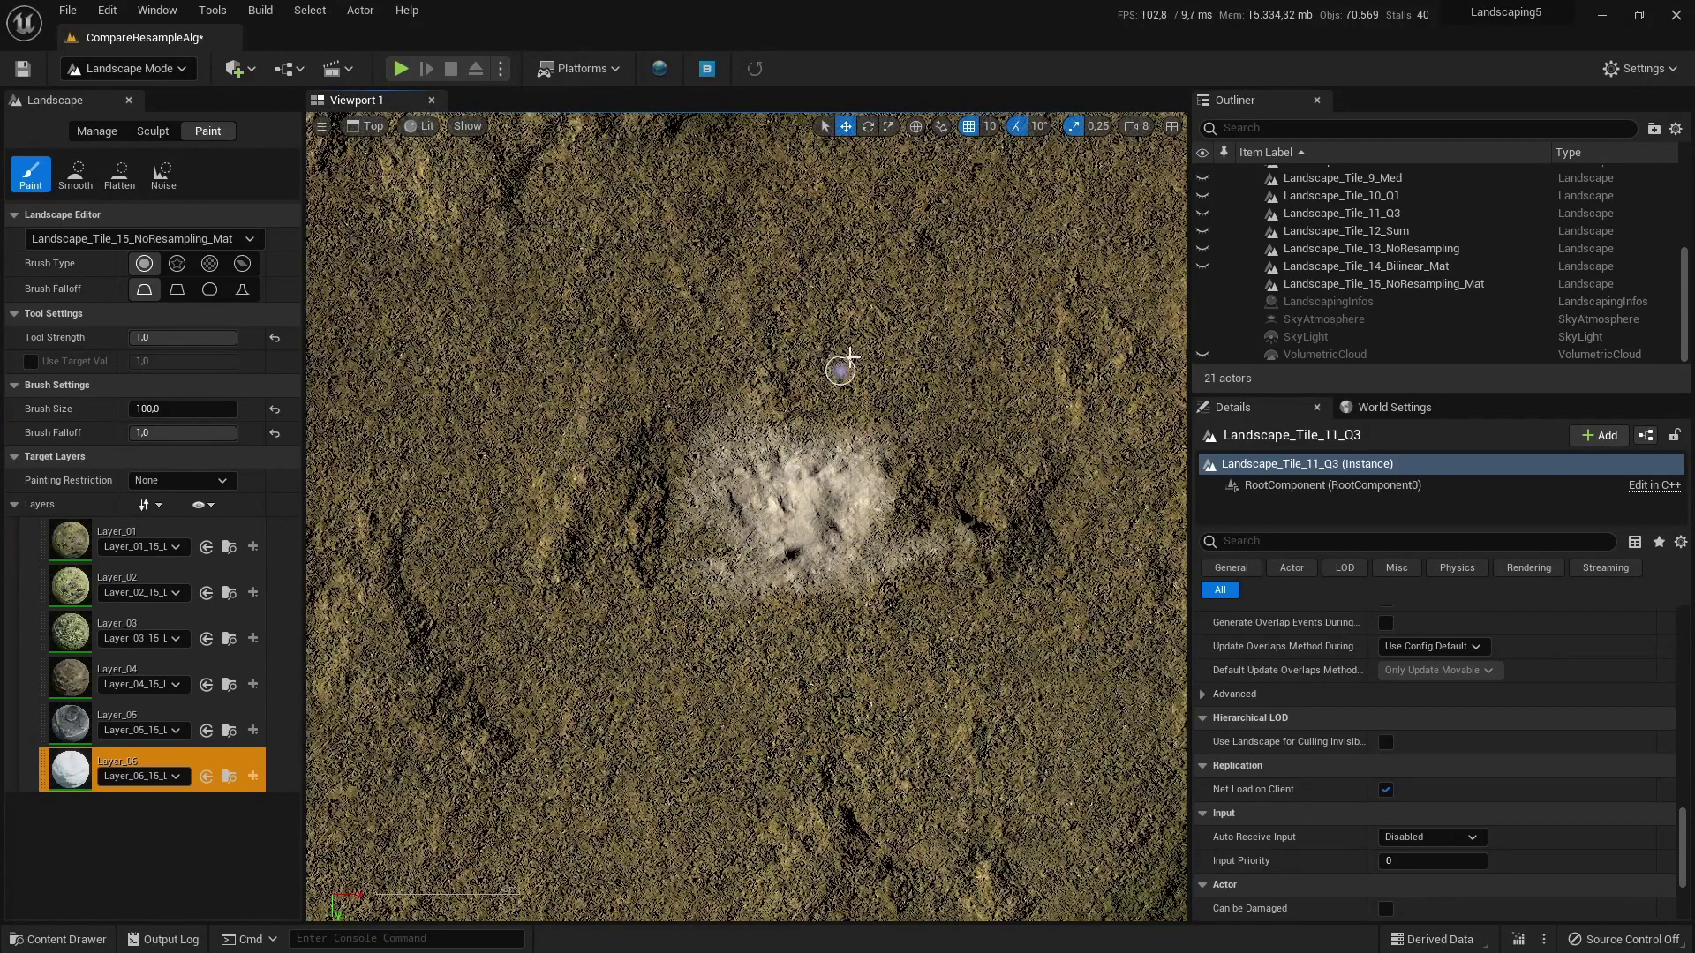
{"action": "mouse_move", "coordinate": [782, 408]}
{"action": "left_mouse_down"}
{"action": "mouse_move", "coordinate": [886, 371]}
{"action": "mouse_move", "coordinate": [961, 373]}
{"action": "mouse_move", "coordinate": [876, 380]}
{"action": "left_mouse_up"}
{"action": "mouse_move", "coordinate": [1014, 459]}
{"action": "left_mouse_down"}
{"action": "mouse_move", "coordinate": [981, 492]}
{"action": "mouse_move", "coordinate": [936, 380]}
{"action": "mouse_move", "coordinate": [685, 405]}
{"action": "mouse_move", "coordinate": [681, 318]}
{"action": "mouse_move", "coordinate": [600, 455]}
{"action": "mouse_move", "coordinate": [671, 556]}
{"action": "mouse_move", "coordinate": [548, 499]}
{"action": "mouse_move", "coordinate": [565, 394]}
{"action": "left_mouse_up"}
{"action": "mouse_move", "coordinate": [731, 380]}
{"action": "left_mouse_down"}
{"action": "mouse_move", "coordinate": [999, 389]}
{"action": "mouse_move", "coordinate": [983, 265]}
{"action": "mouse_move", "coordinate": [1045, 329]}
{"action": "mouse_move", "coordinate": [1004, 326]}
{"action": "mouse_move", "coordinate": [1079, 326]}
{"action": "left_mouse_up"}
{"action": "mouse_move", "coordinate": [949, 568]}
{"action": "left_mouse_down"}
{"action": "mouse_move", "coordinate": [786, 622]}
{"action": "mouse_move", "coordinate": [649, 609]}
{"action": "mouse_move", "coordinate": [605, 303]}
{"action": "mouse_move", "coordinate": [834, 285]}
{"action": "left_mouse_up"}
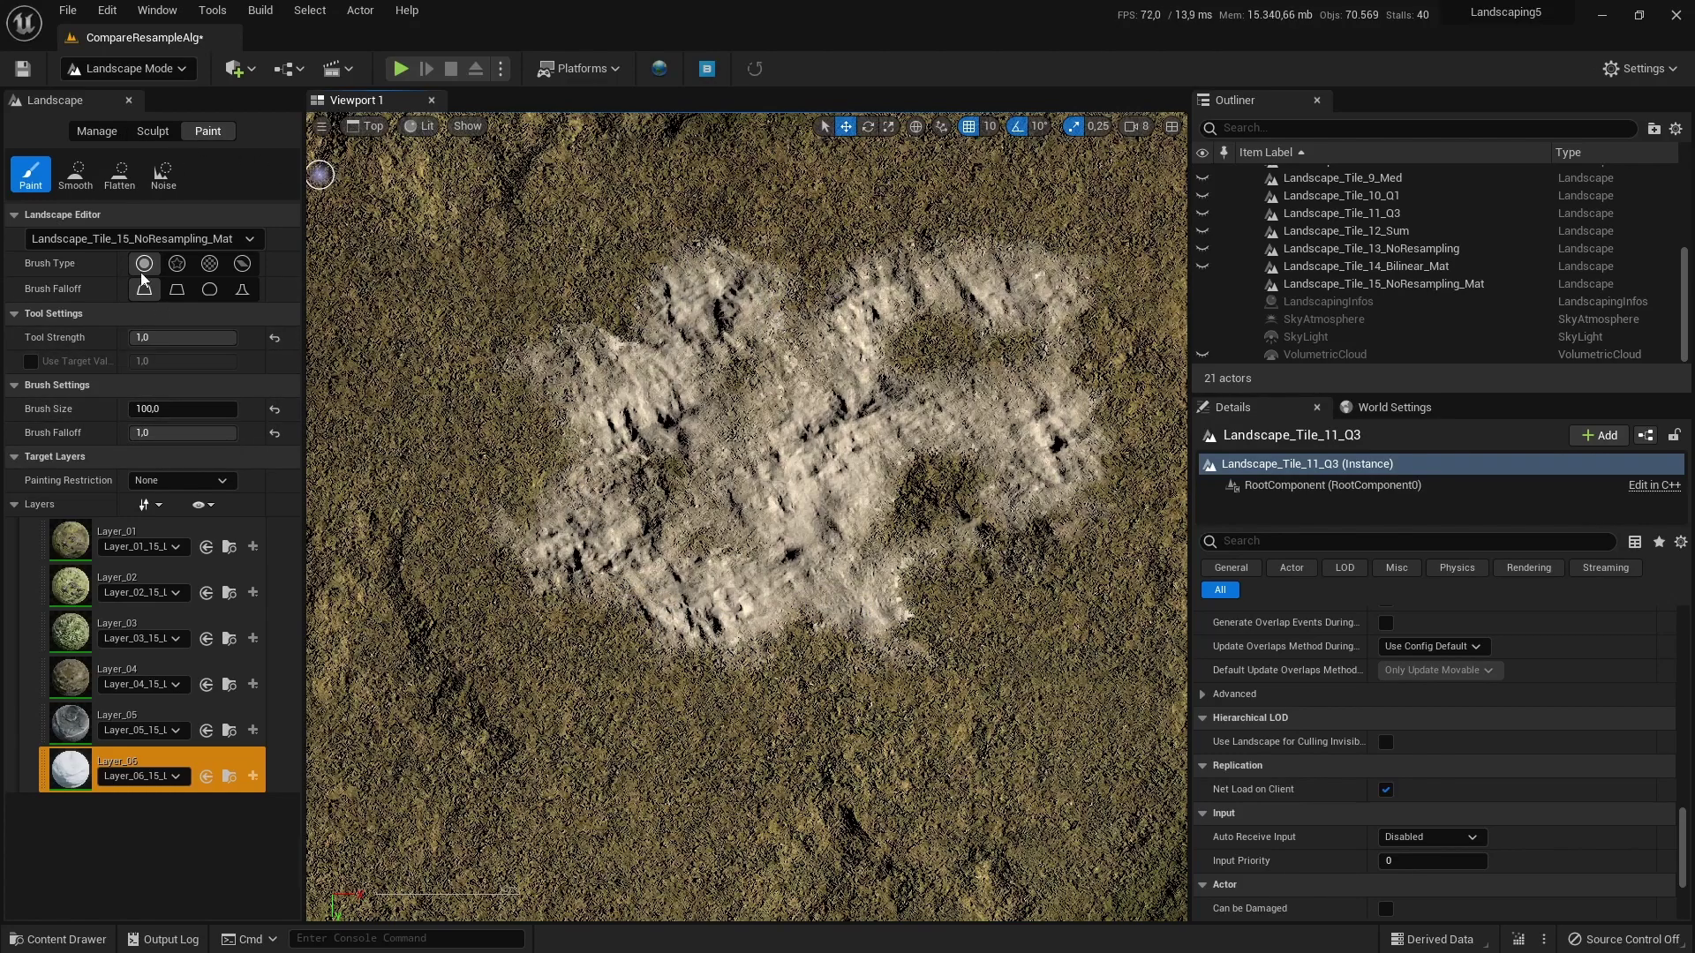
Step: Make Landscape_Tile_14_Bilinear_Mat the editing target and show it in place of the NoResampling_Mat tile
{"action": "left_click", "coordinate": [138, 240]}
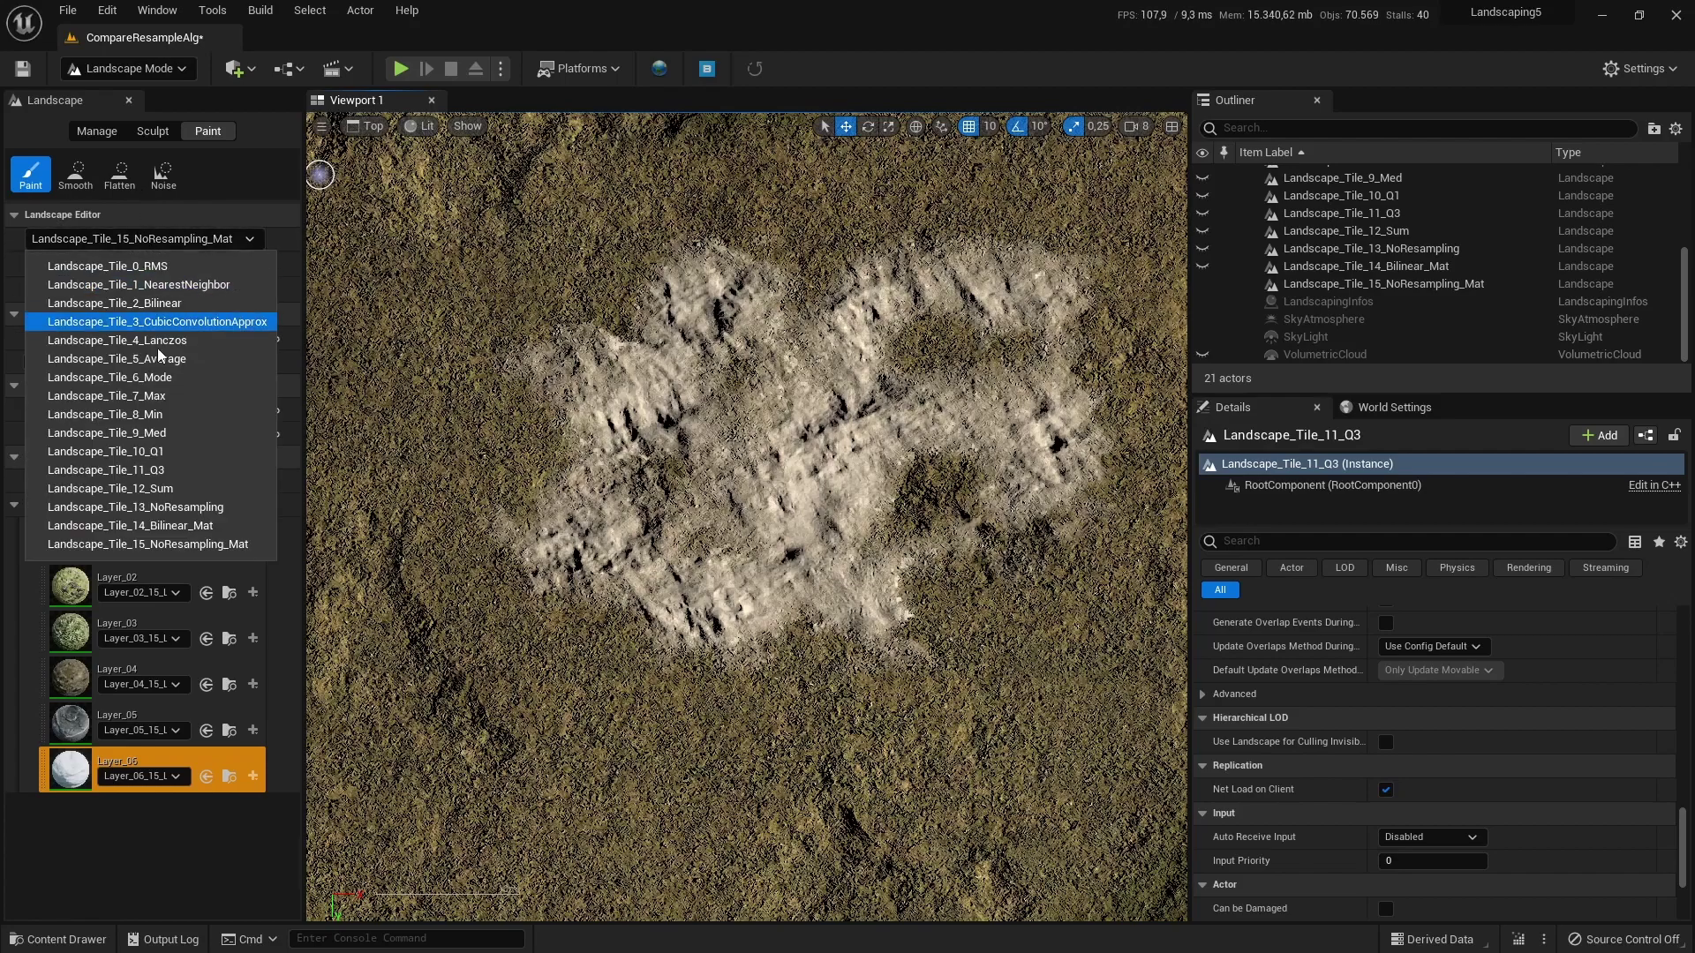
{"action": "left_click", "coordinate": [154, 534]}
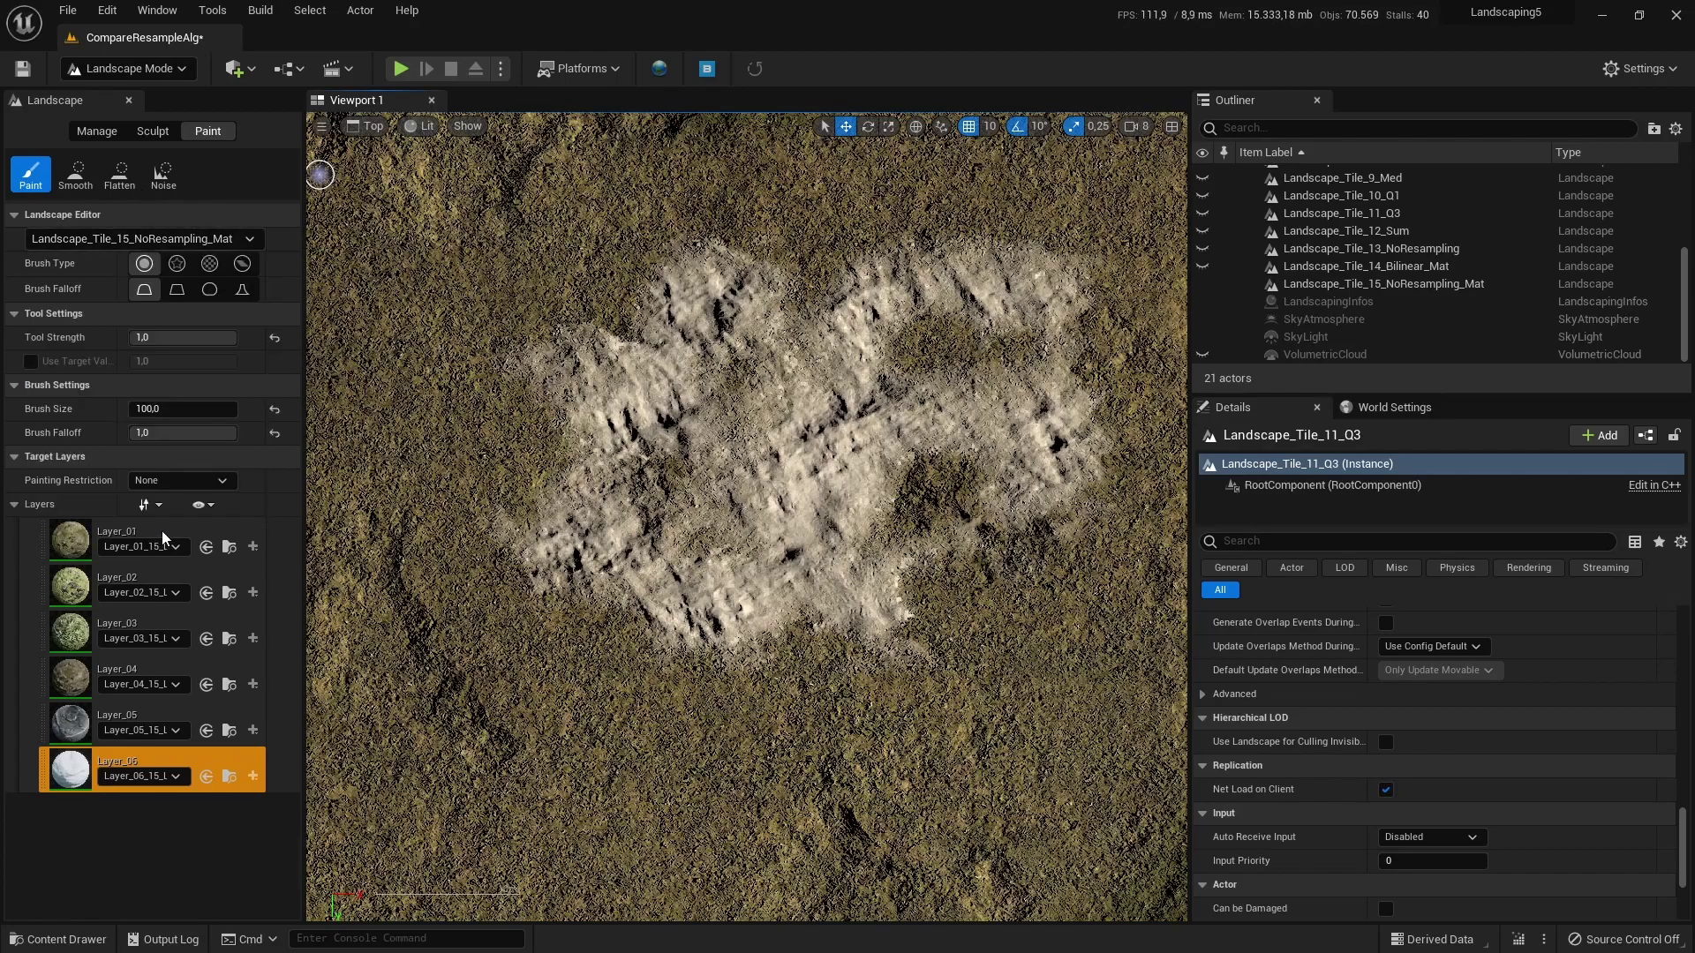
{"action": "left_click", "coordinate": [1201, 267]}
{"action": "left_click", "coordinate": [1202, 284]}
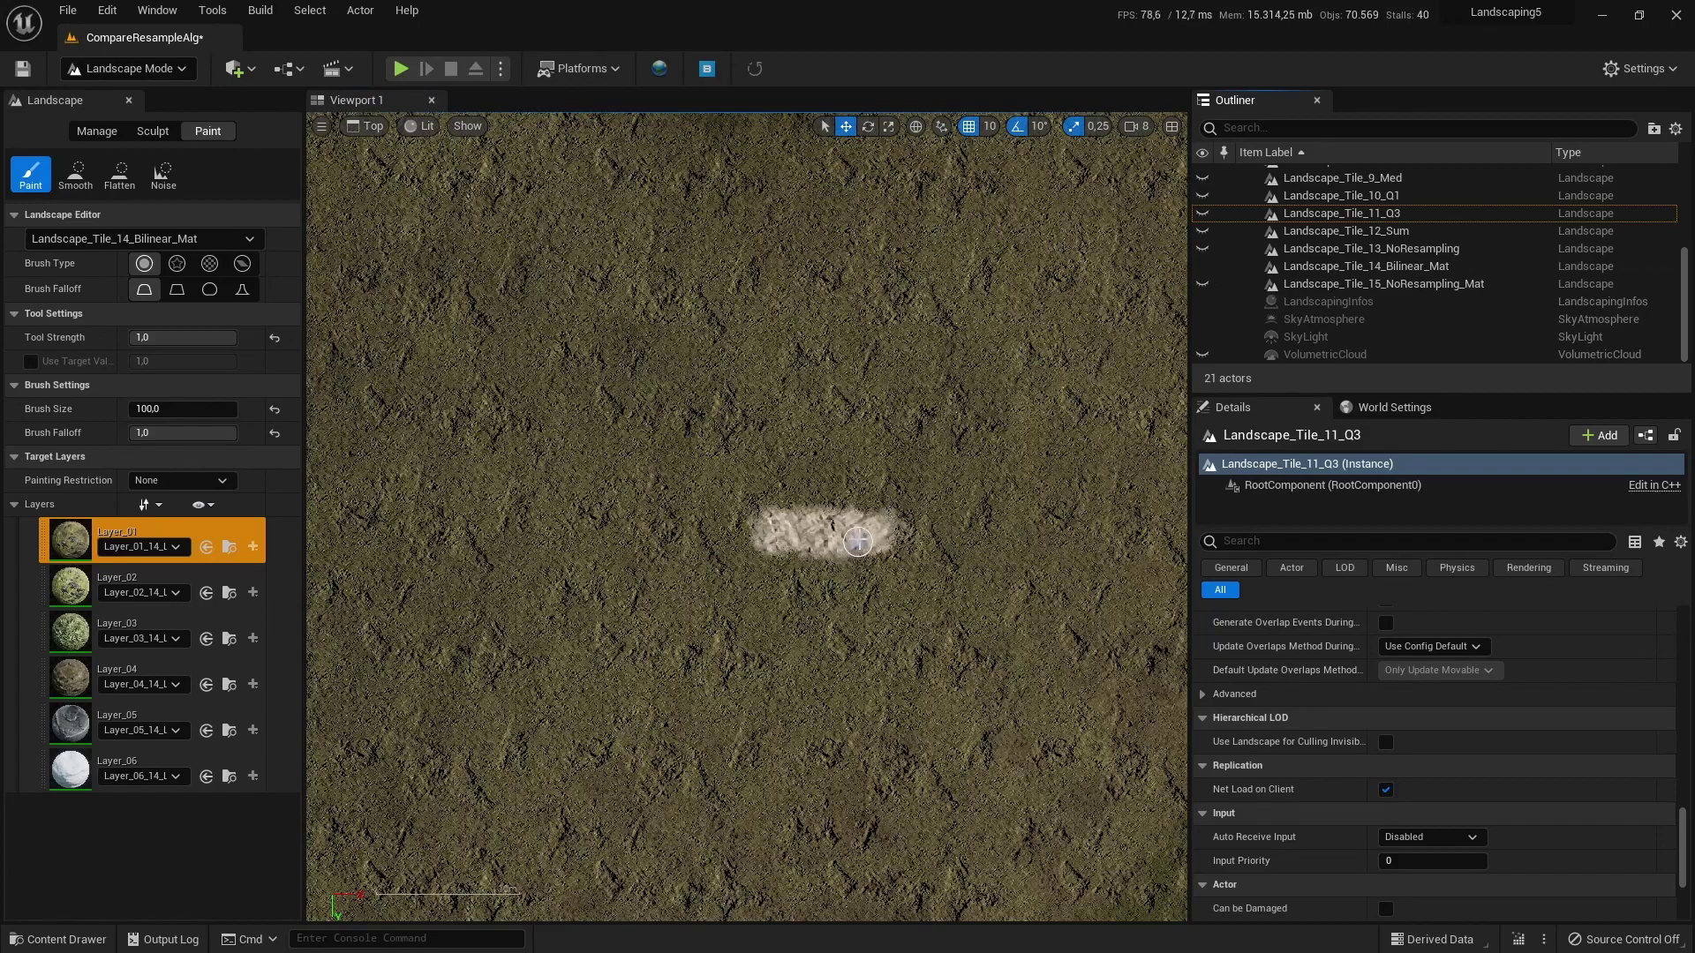
Step: Paint a broad Layer_06 patch over the existing stroke on the Bilinear_Mat tile
{"action": "scroll", "coordinate": [858, 541], "scroll_direction": "up", "scroll_amount": 3}
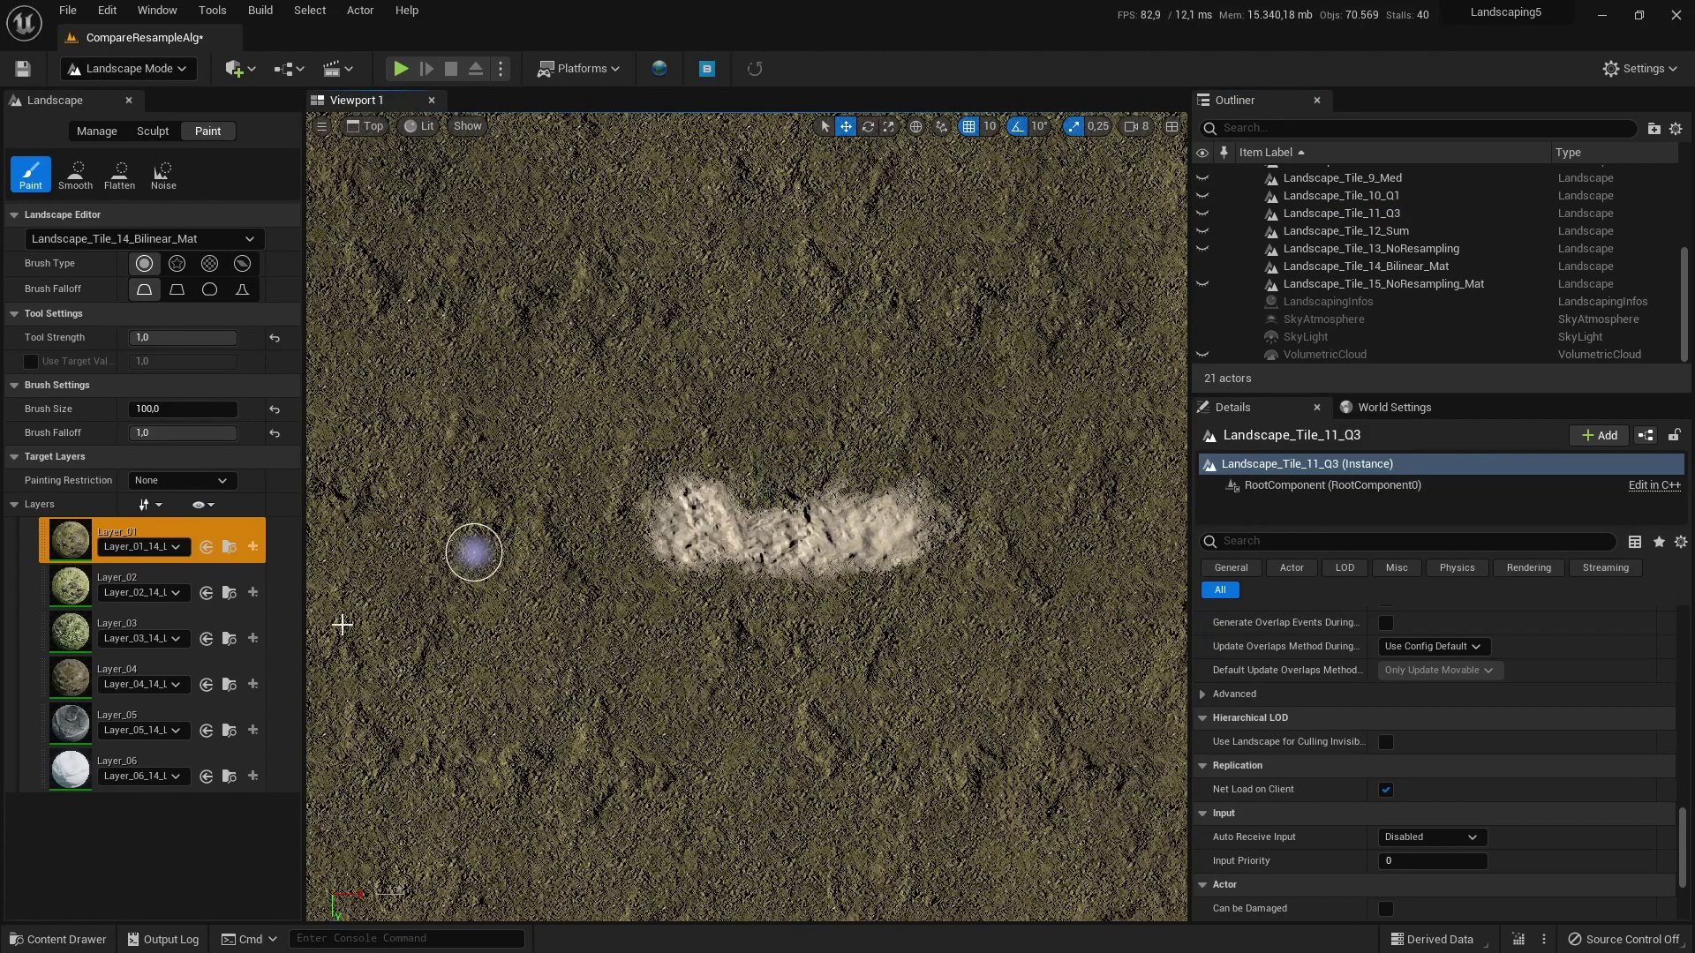
{"action": "left_click", "coordinate": [136, 768]}
{"action": "mouse_move", "coordinate": [806, 460]}
{"action": "left_mouse_down"}
{"action": "mouse_move", "coordinate": [843, 477]}
{"action": "mouse_move", "coordinate": [748, 512]}
{"action": "mouse_move", "coordinate": [878, 447]}
{"action": "mouse_move", "coordinate": [916, 490]}
{"action": "mouse_move", "coordinate": [712, 378]}
{"action": "mouse_move", "coordinate": [559, 526]}
{"action": "mouse_move", "coordinate": [807, 560]}
{"action": "mouse_move", "coordinate": [730, 606]}
{"action": "mouse_move", "coordinate": [609, 548]}
{"action": "mouse_move", "coordinate": [655, 643]}
{"action": "mouse_move", "coordinate": [912, 582]}
{"action": "mouse_move", "coordinate": [942, 541]}
{"action": "mouse_move", "coordinate": [866, 382]}
{"action": "mouse_move", "coordinate": [976, 453]}
{"action": "mouse_move", "coordinate": [696, 465]}
{"action": "left_mouse_up"}
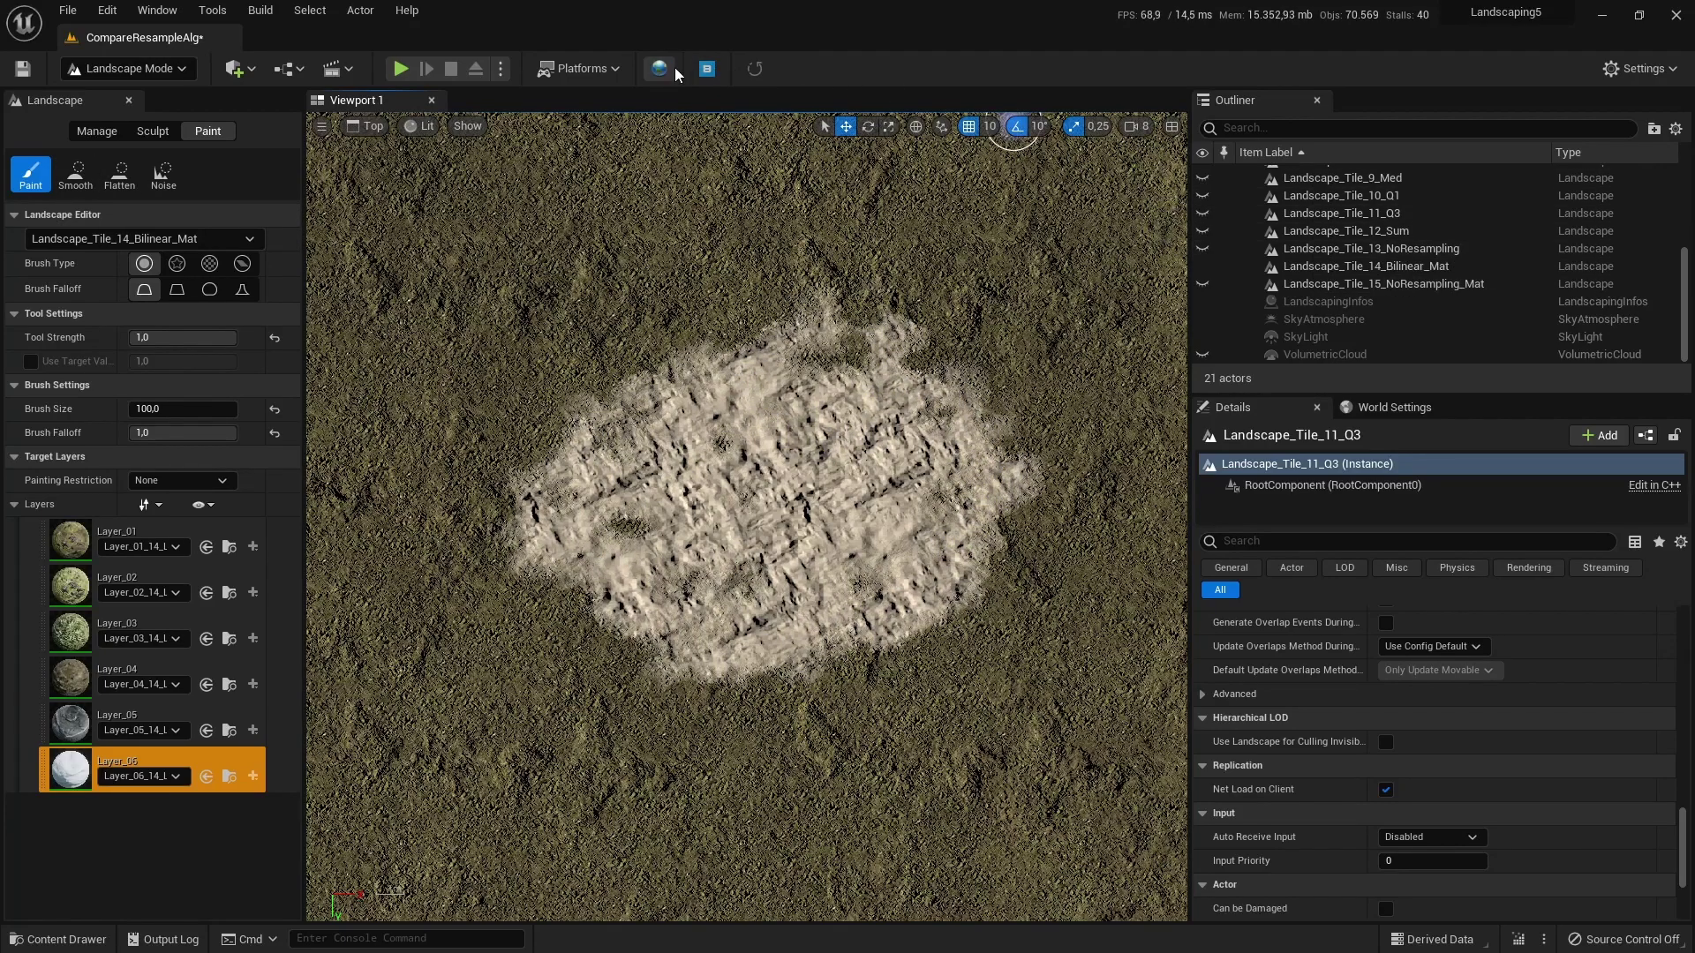
Step: Return to Select Mode and open the Landscaping plugin's DTM import options
{"action": "left_click", "coordinate": [172, 71]}
{"action": "left_click", "coordinate": [143, 93]}
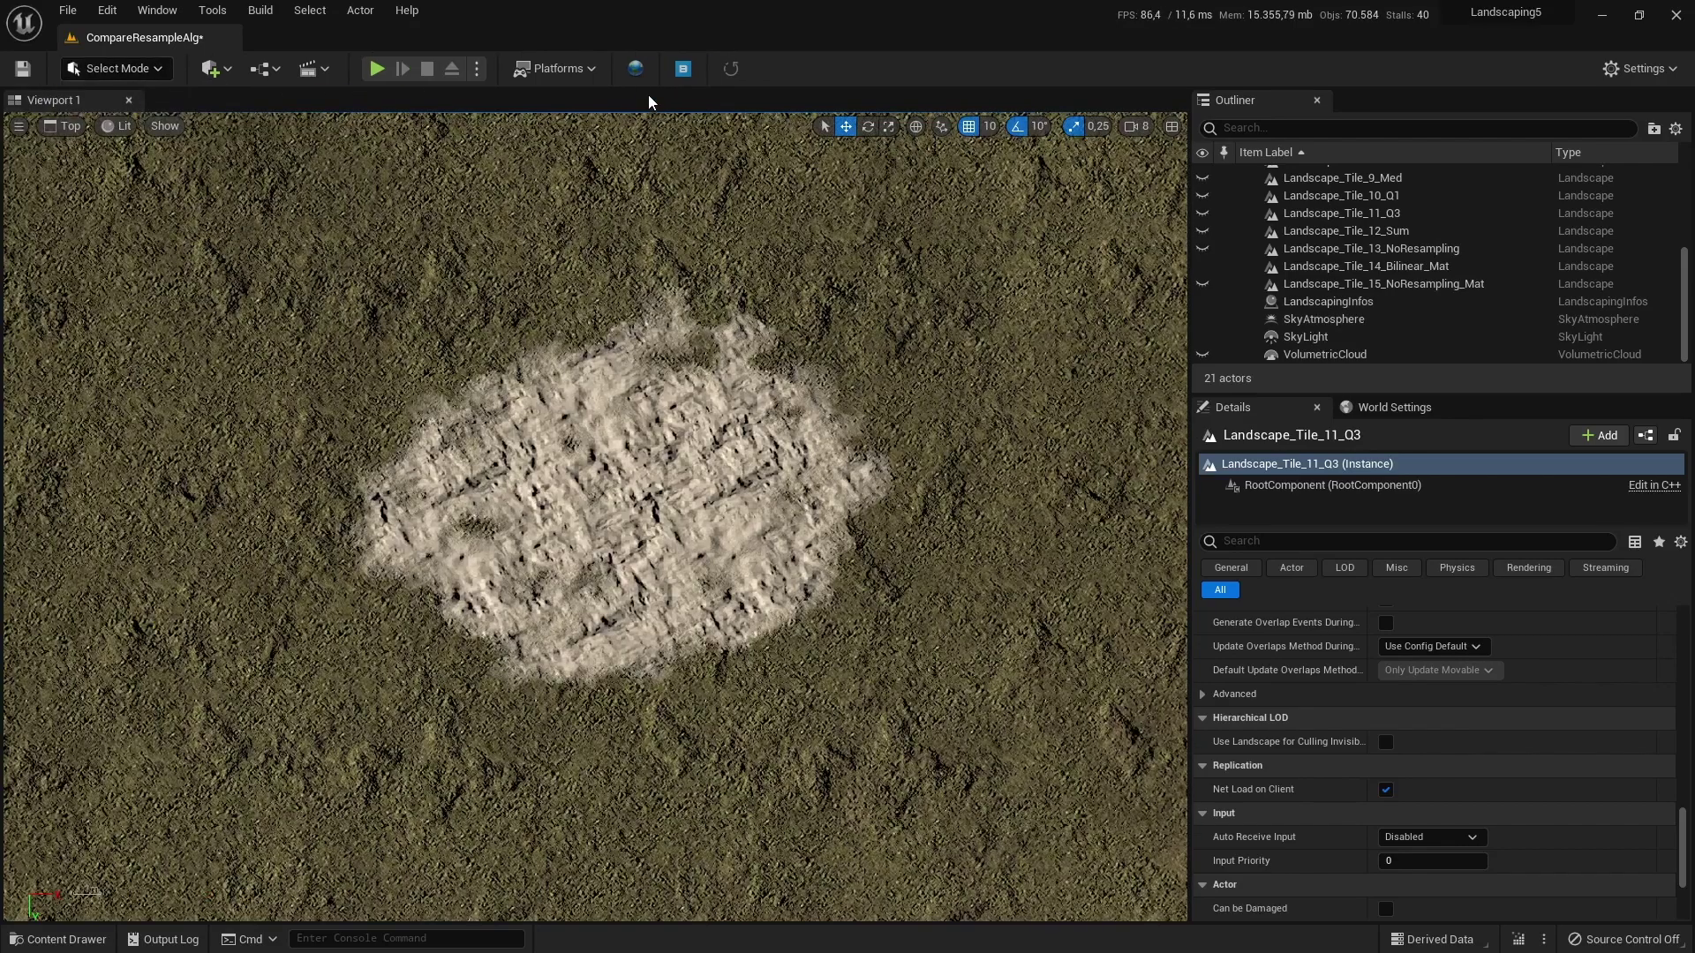
{"action": "left_click", "coordinate": [635, 69]}
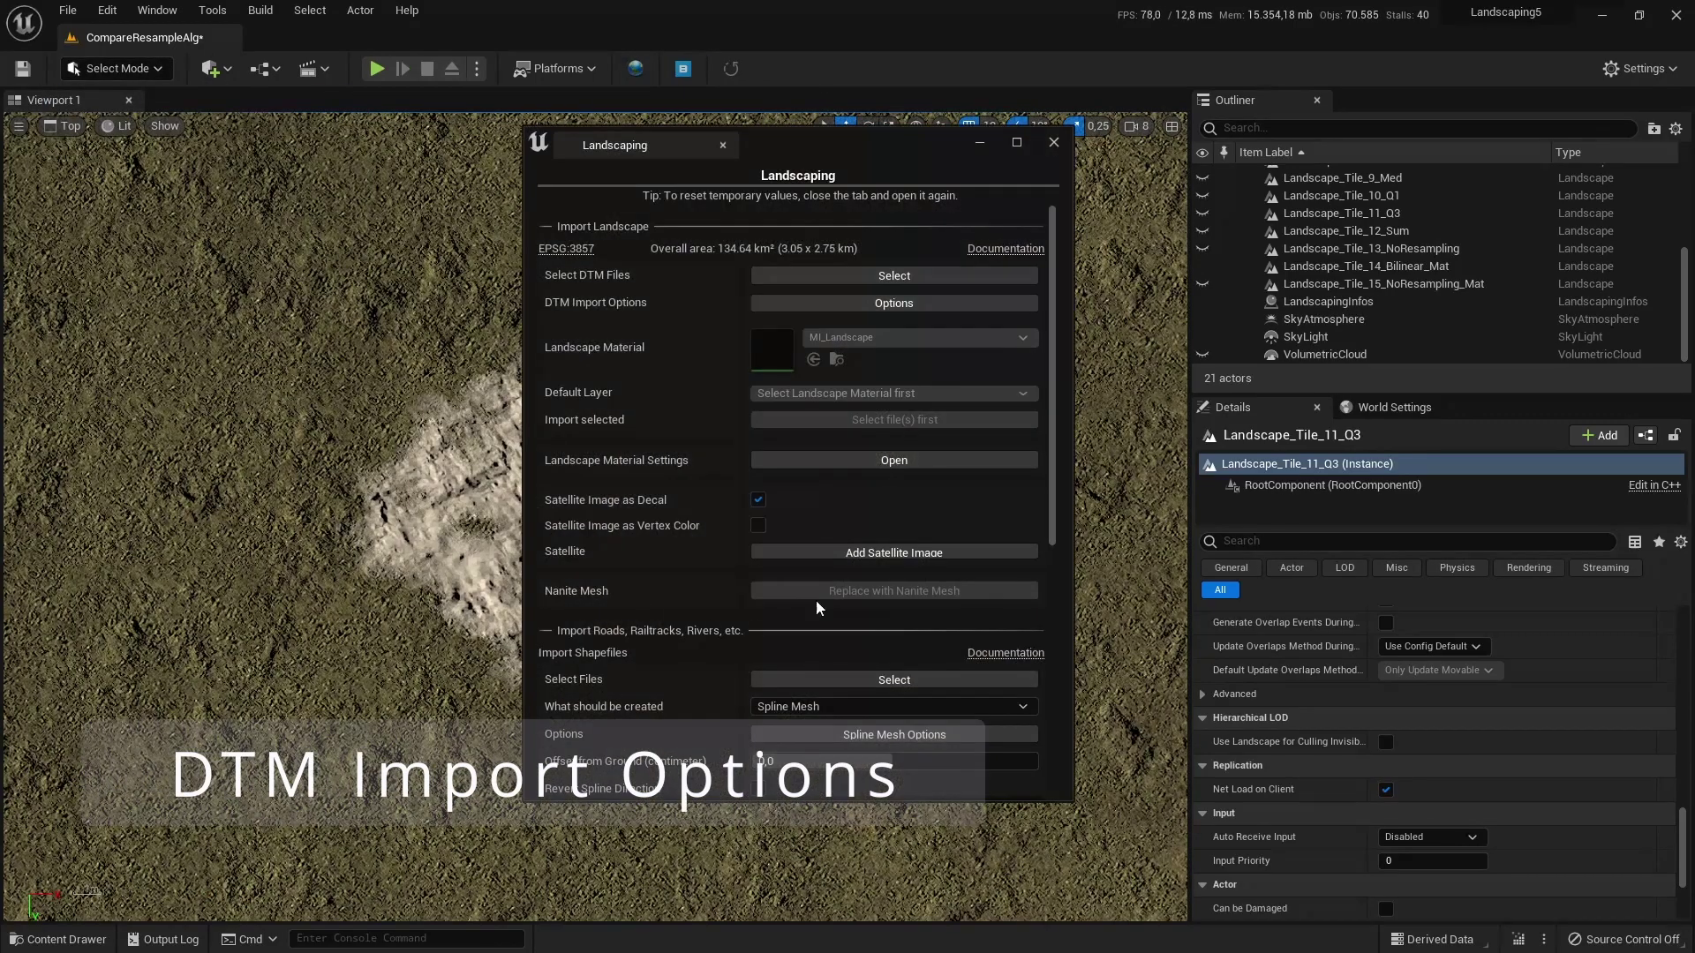
{"action": "left_click", "coordinate": [883, 303]}
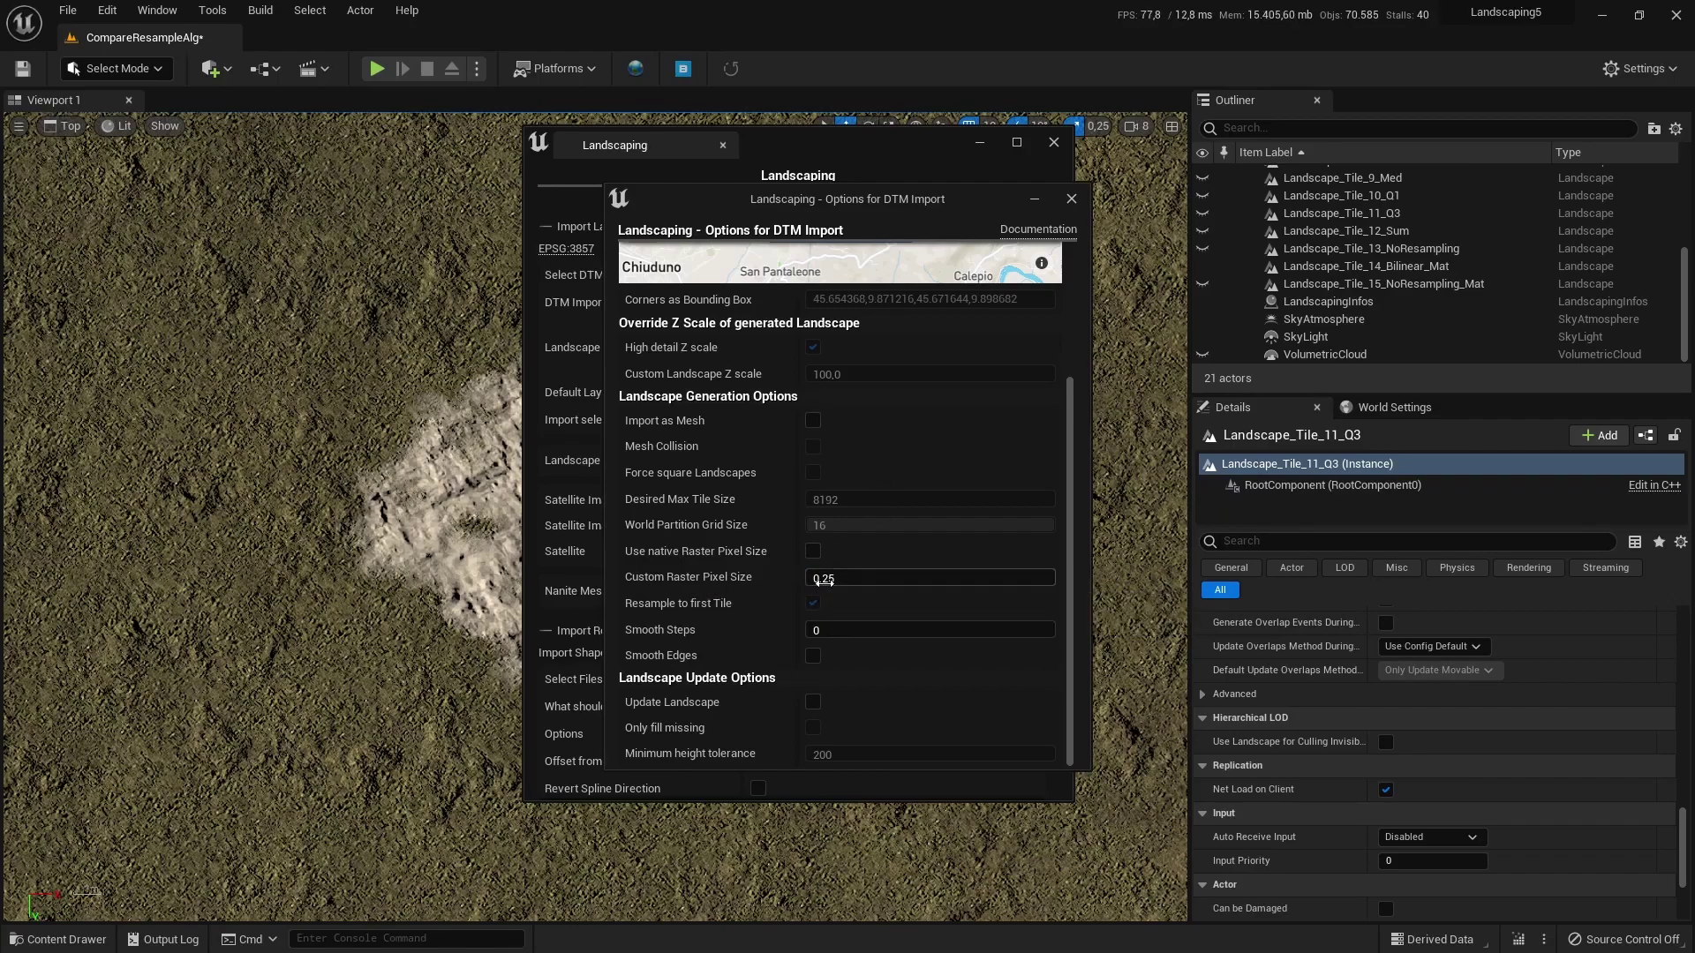
Step: Set the Custom Raster Pixel Size to 1.0, trying 50.0 first, and close the DTM import options and Landscaping windows
{"action": "left_click_drag", "start_coordinate": [833, 579], "coordinate": [1052, 579]}
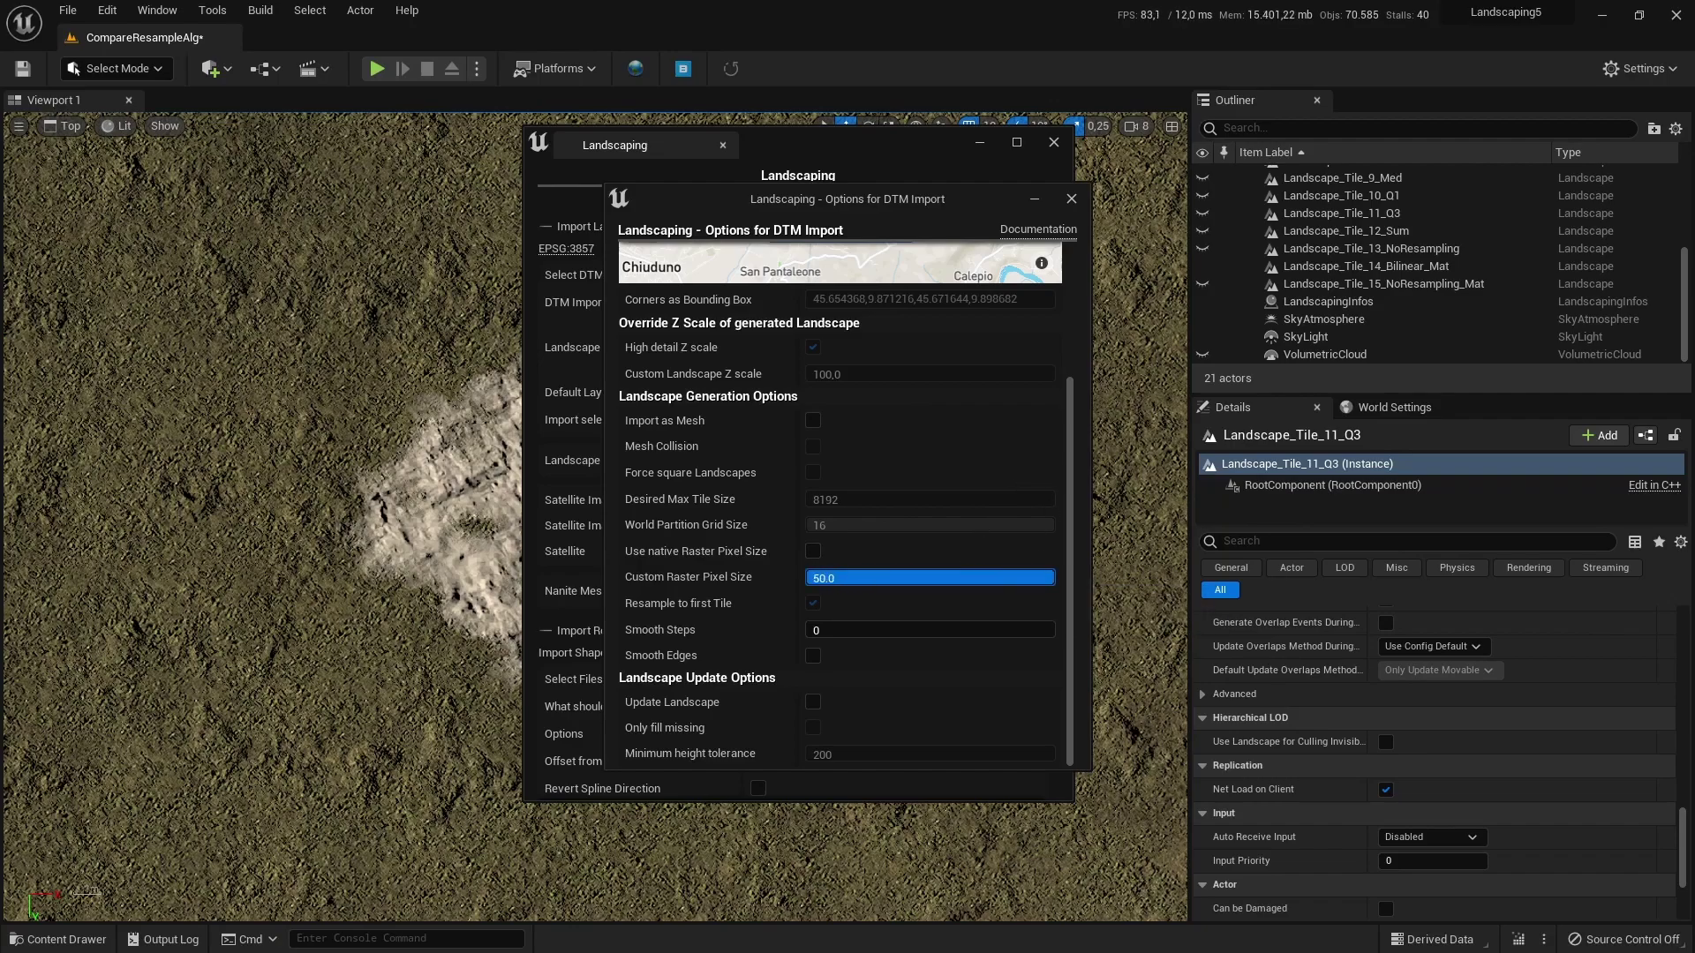
{"action": "left_click", "coordinate": [855, 580]}
{"action": "type", "text": "1"}
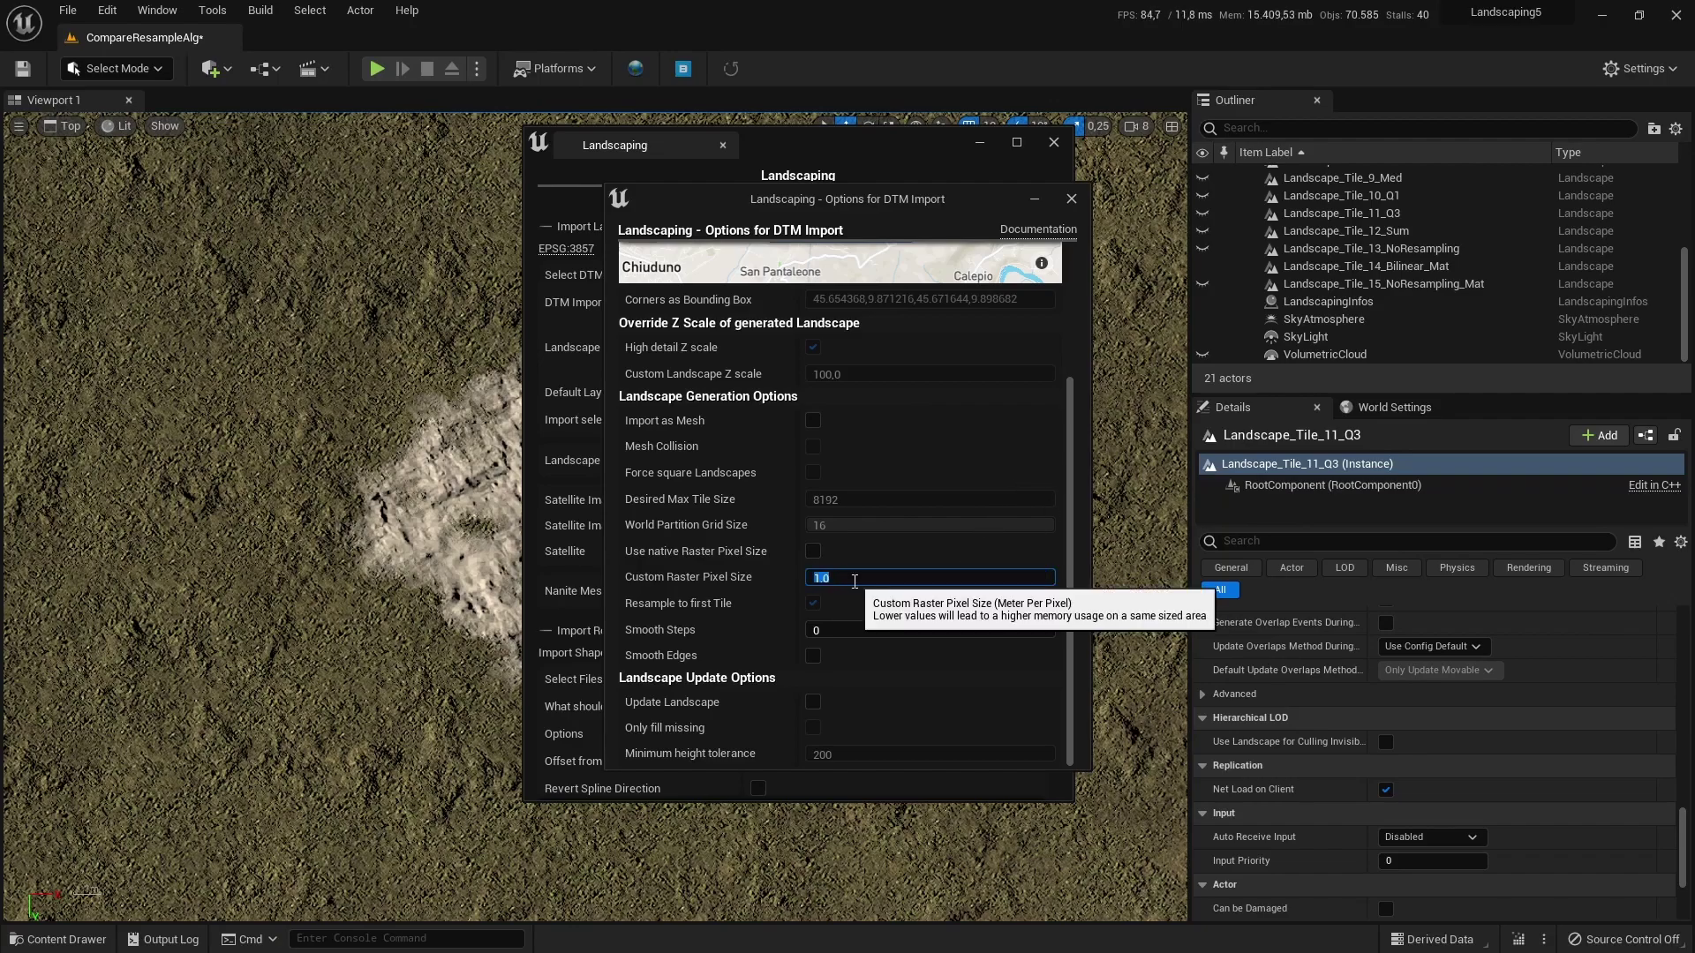
{"action": "left_click", "coordinate": [1071, 198]}
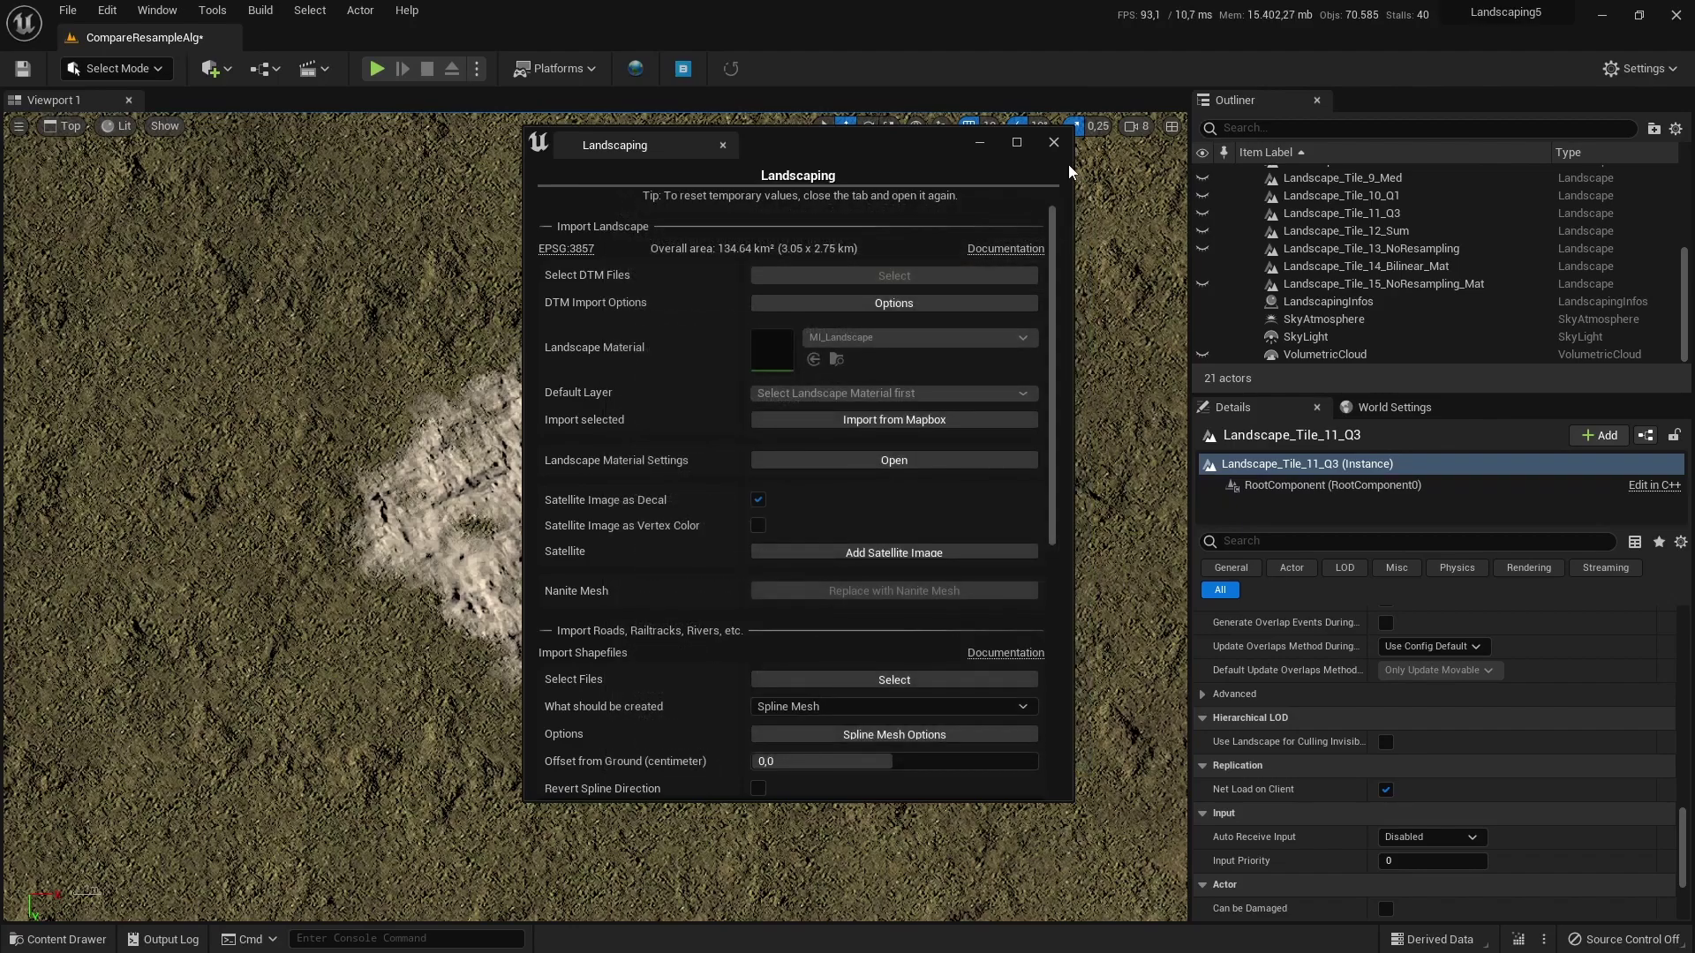
{"action": "left_click", "coordinate": [1053, 142]}
Step: Open the Landscaping plugin's page in the project settings and show the available Resample Algorithm choices
{"action": "left_click", "coordinate": [108, 10]}
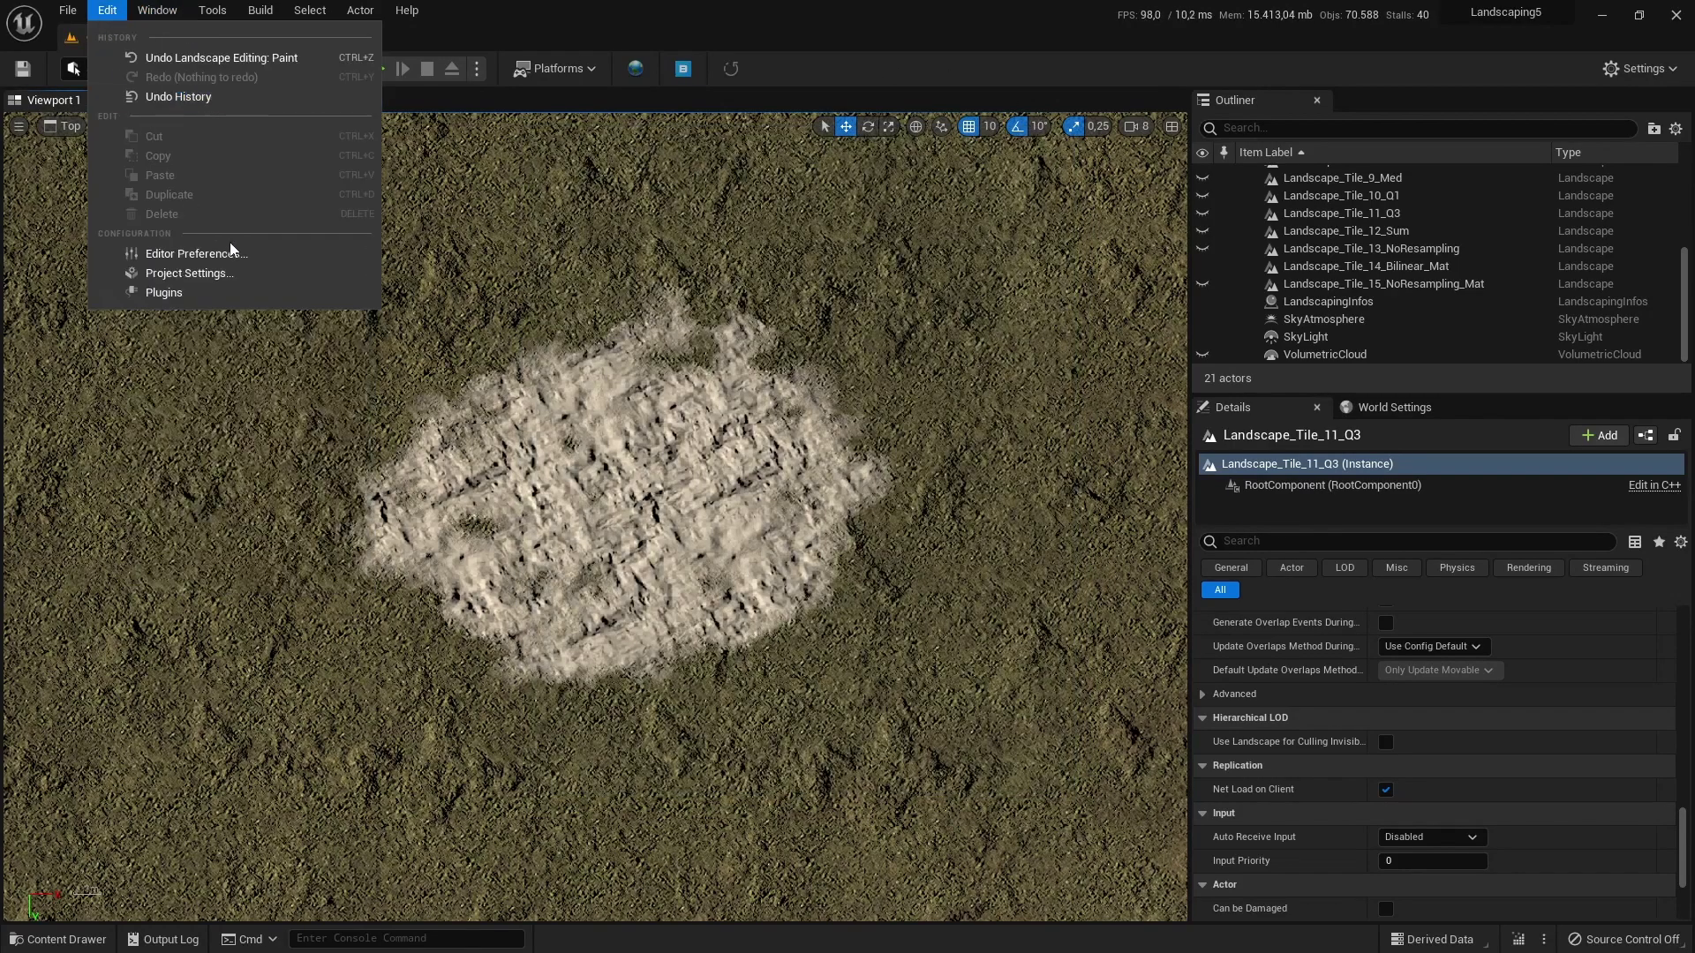
{"action": "left_click", "coordinate": [256, 272]}
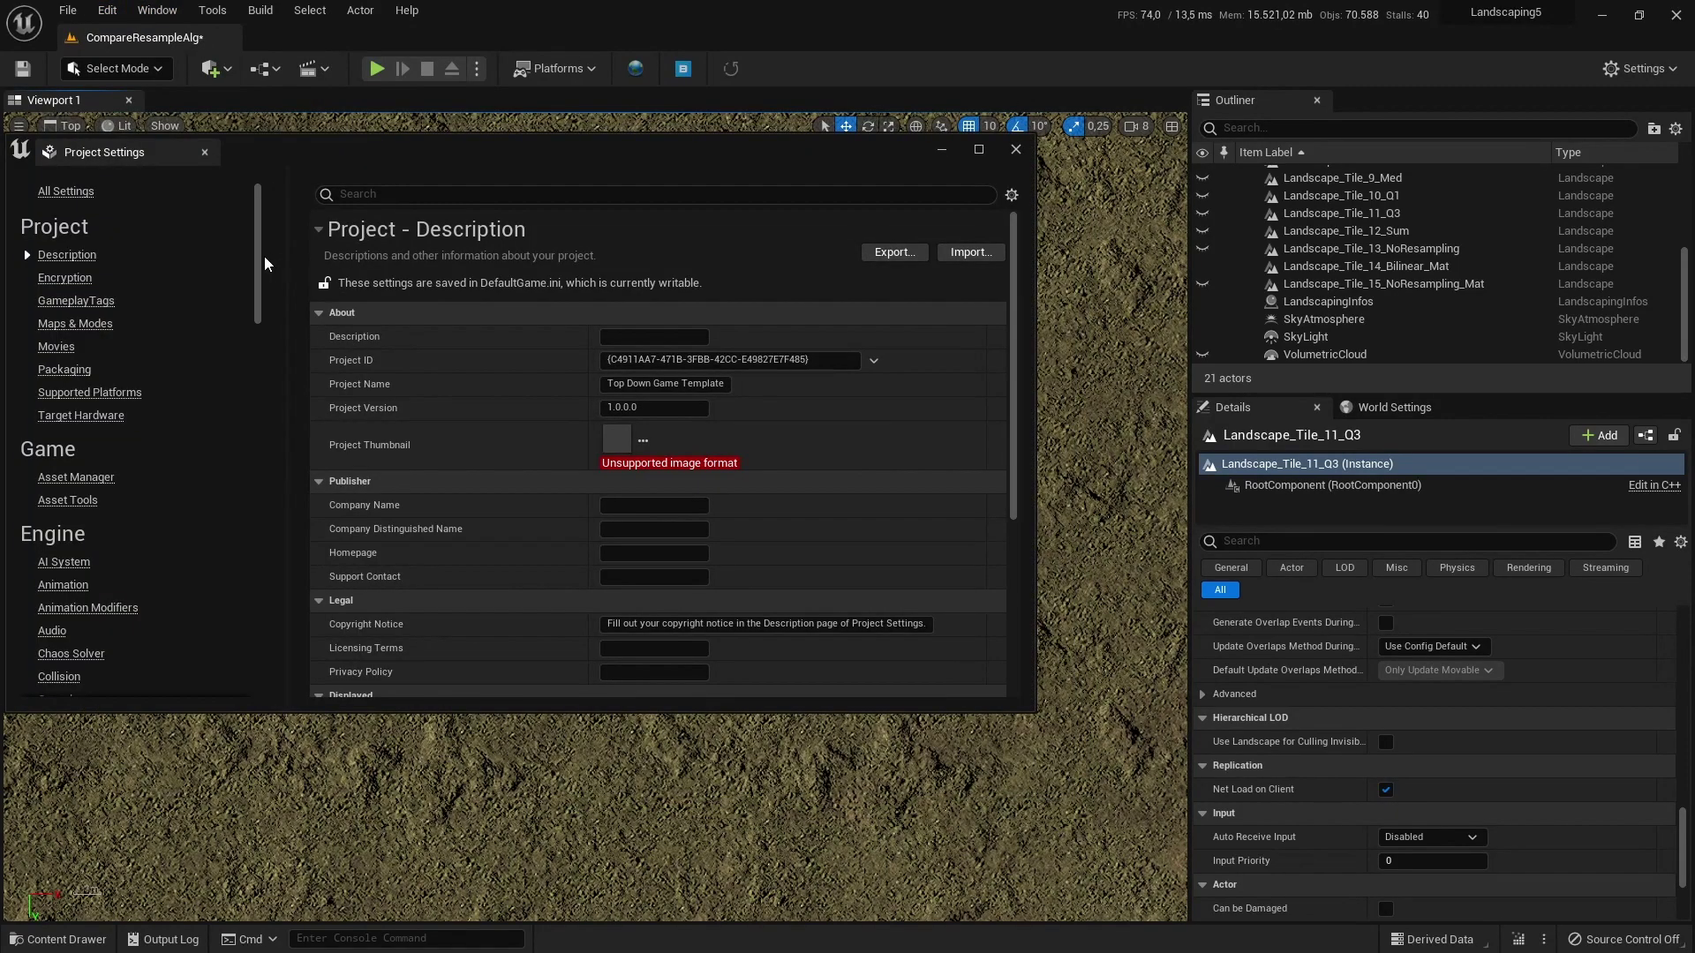
{"action": "left_click_drag", "start_coordinate": [258, 261], "coordinate": [291, 644]}
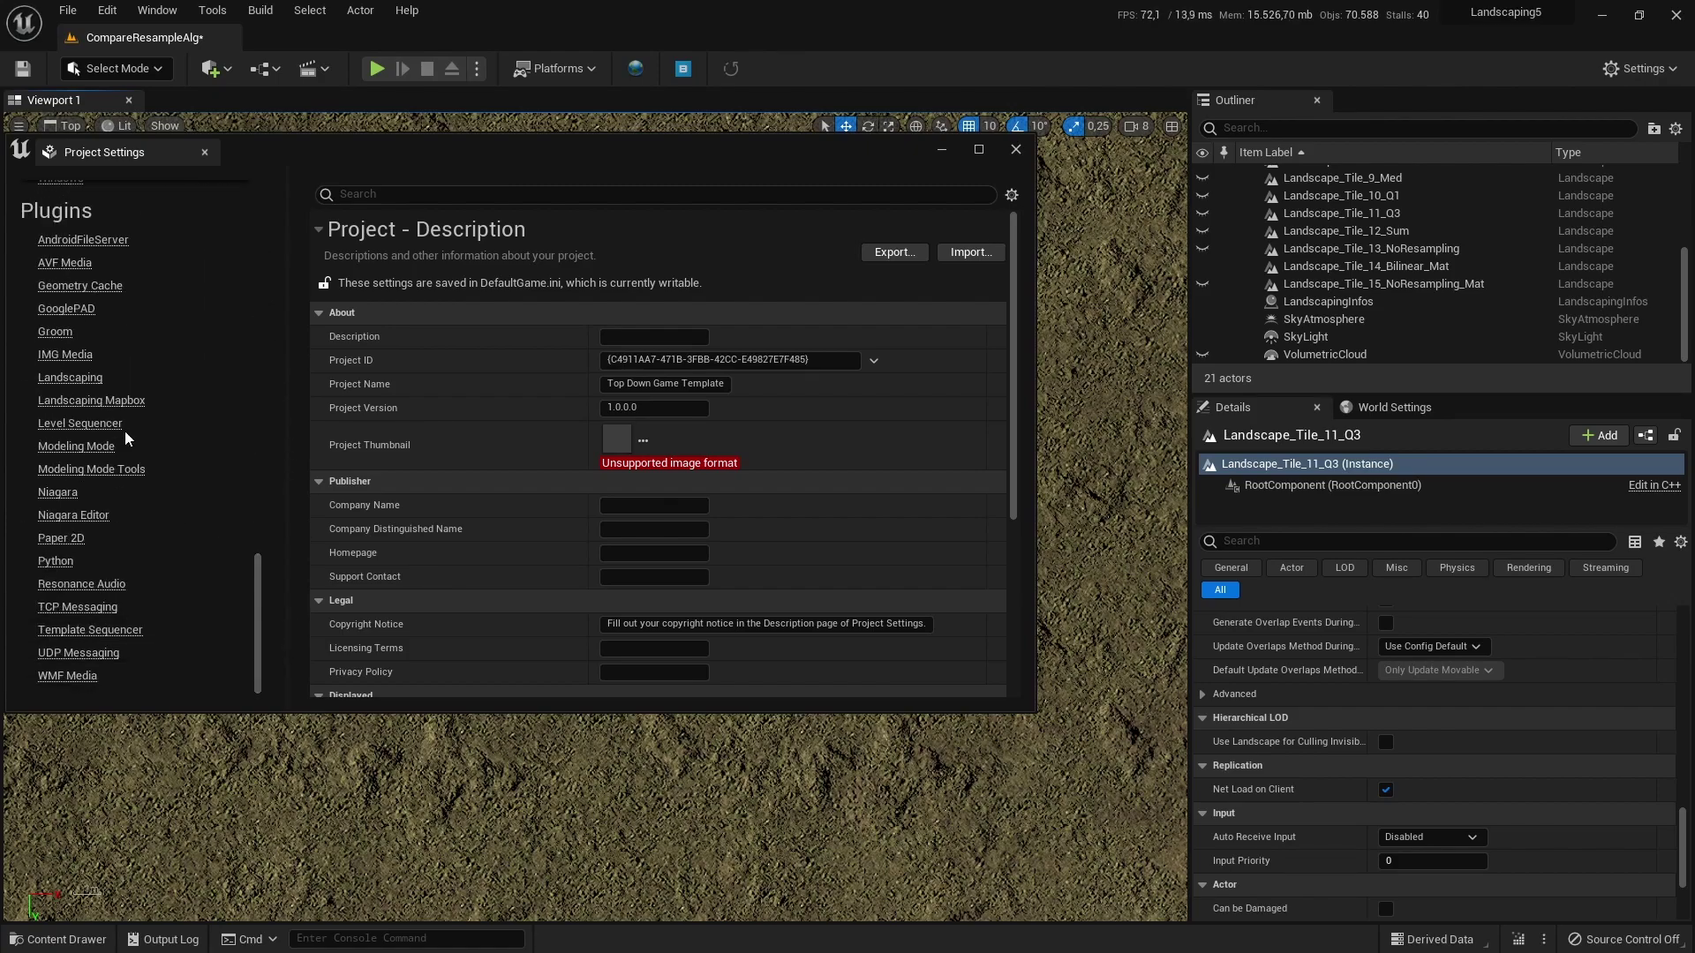
{"action": "left_click", "coordinate": [103, 375]}
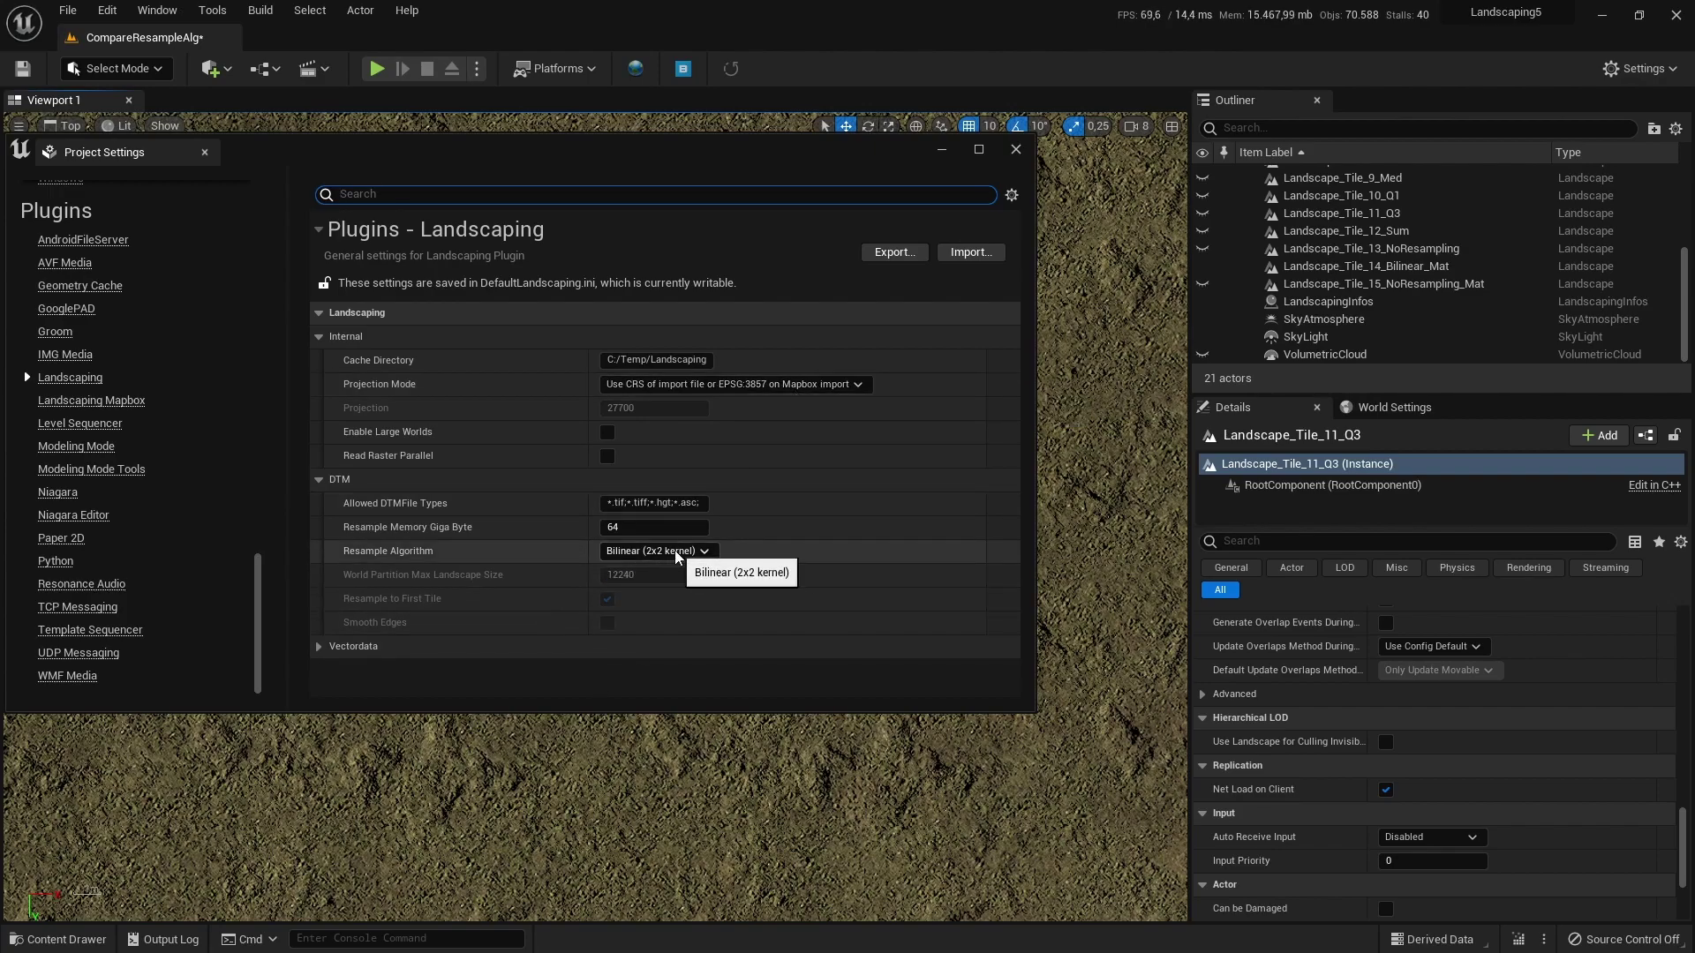
{"action": "scroll", "coordinate": [1320, 281], "scroll_direction": "up", "scroll_amount": 5}
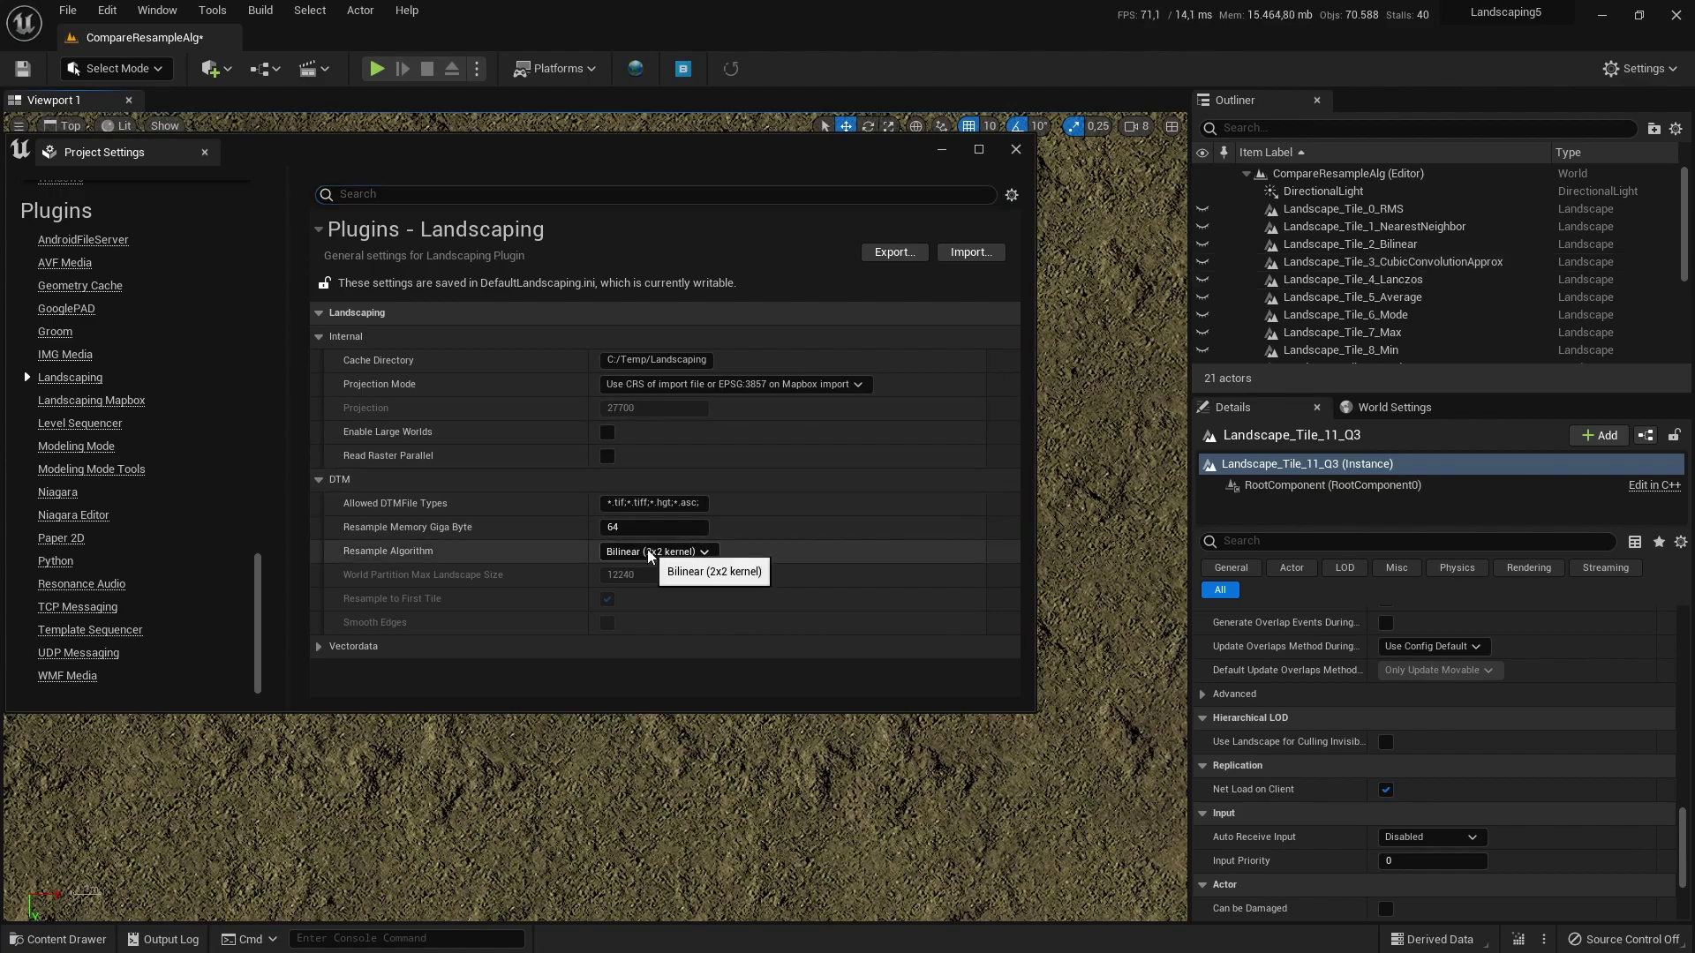
{"action": "left_click", "coordinate": [697, 551]}
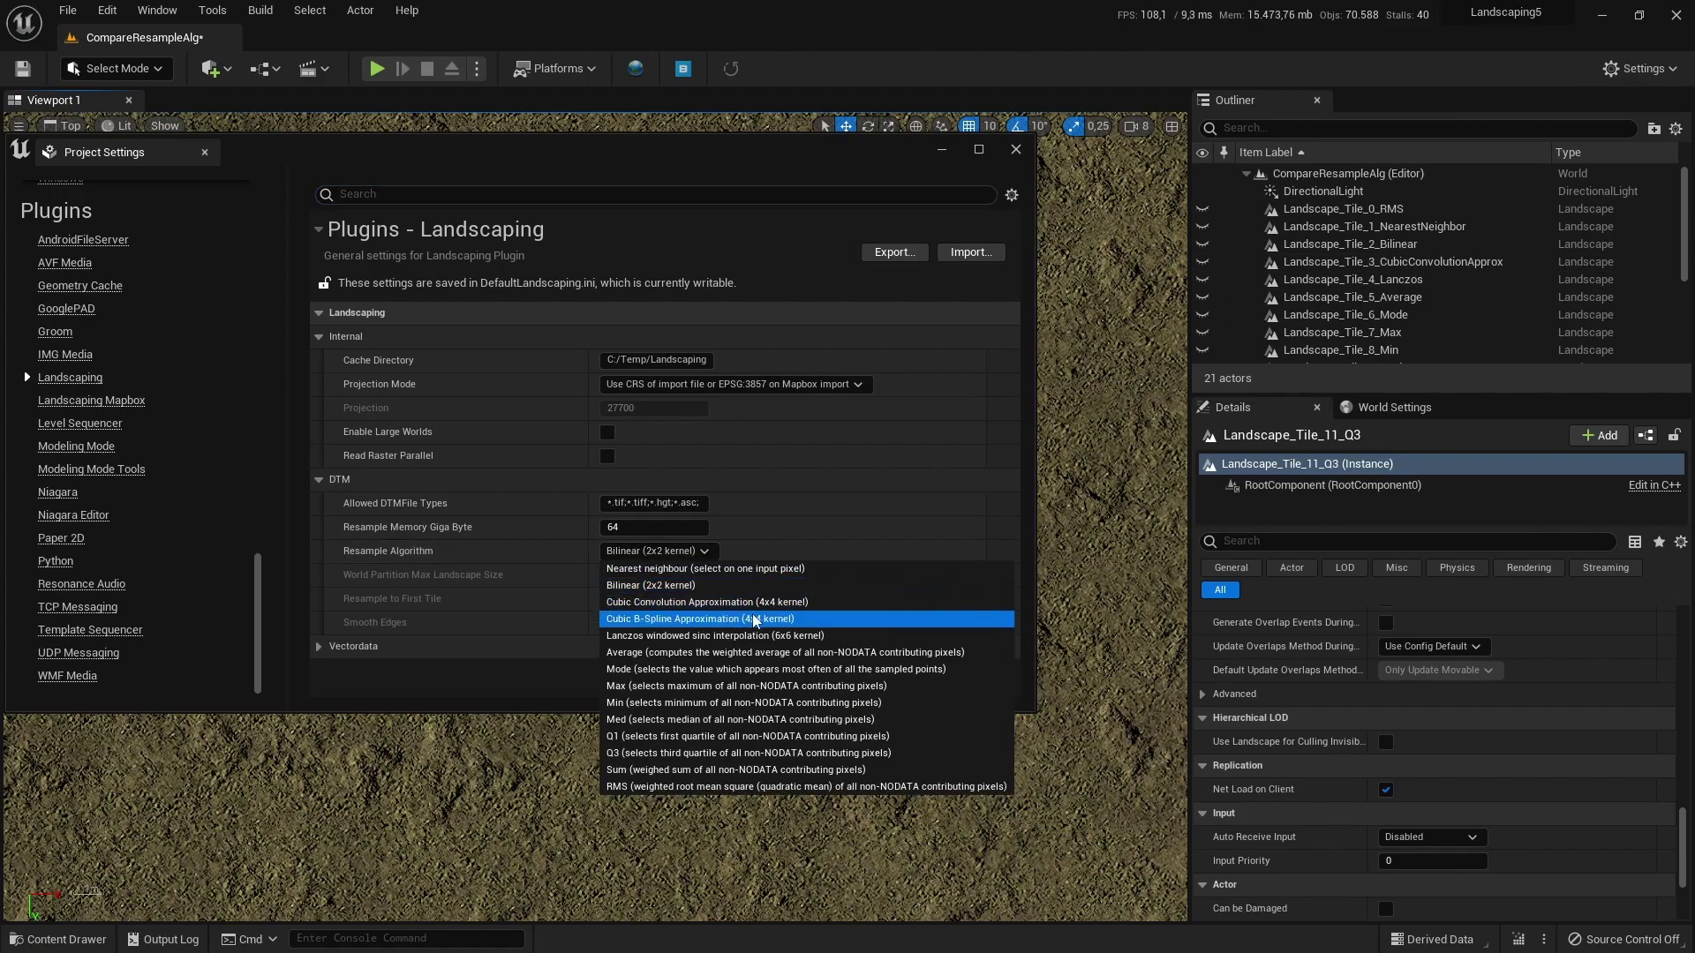